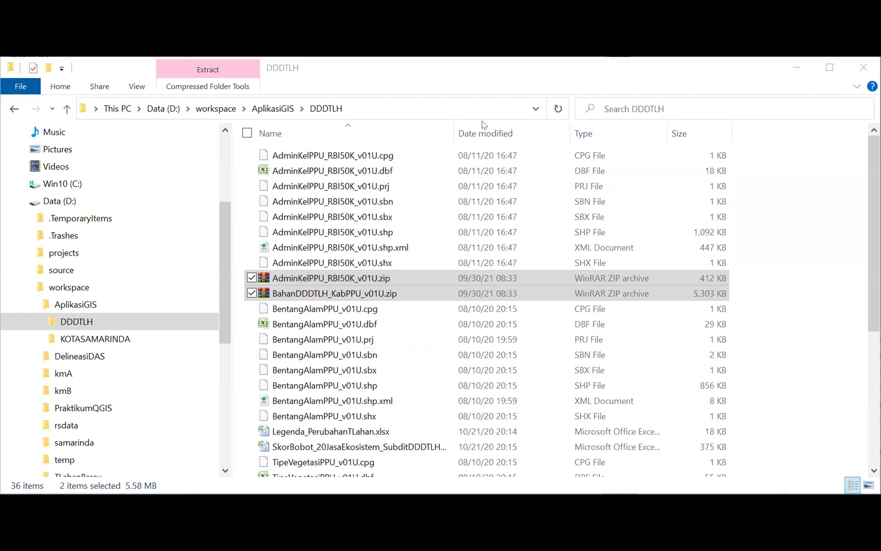
- Look through the files in the DDDTLH folder and open the Legenda_PerubahanTLahan.xlsx workbook
{"action": "left_click", "coordinate": [484, 124]}
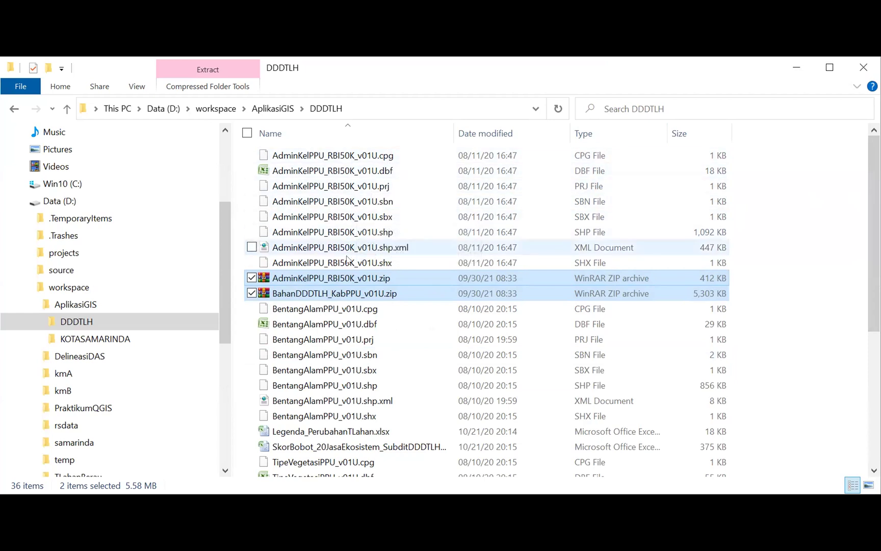
{"action": "scroll", "coordinate": [873, 163], "scroll_direction": "down", "scroll_amount": 2}
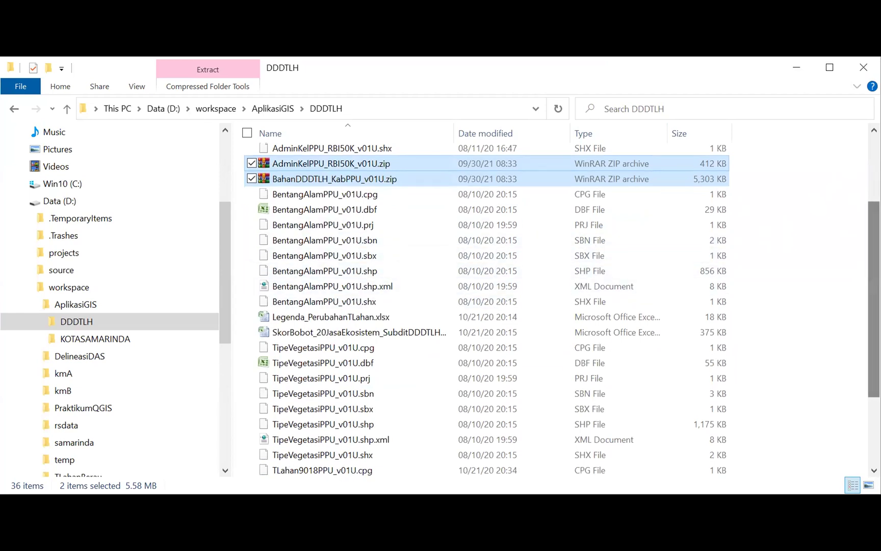
{"action": "scroll", "coordinate": [874, 301], "scroll_direction": "down", "scroll_amount": 2}
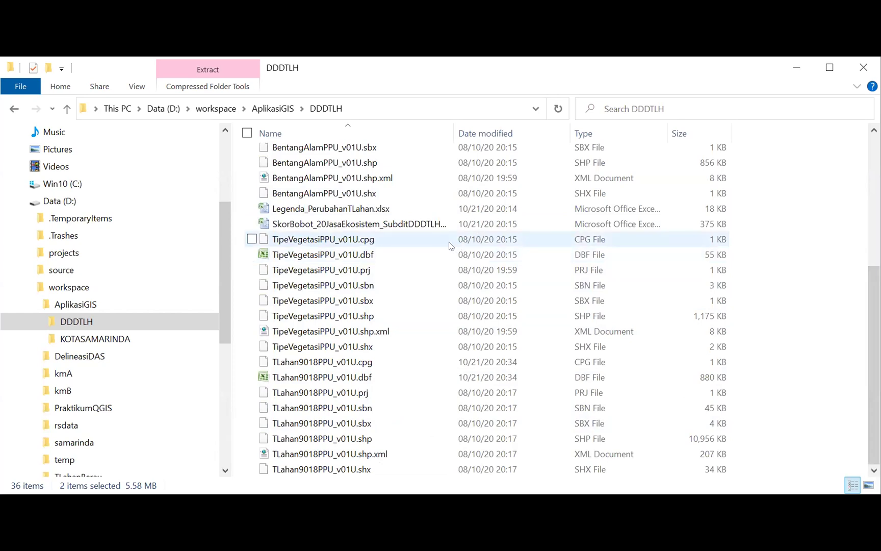
{"action": "left_click", "coordinate": [343, 214]}
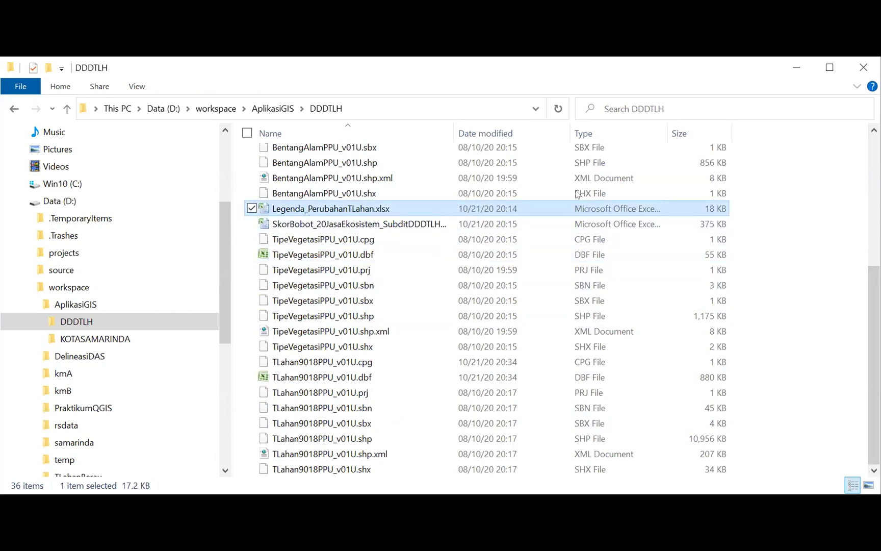
{"action": "left_click_drag", "start_coordinate": [453, 131], "coordinate": [598, 133]}
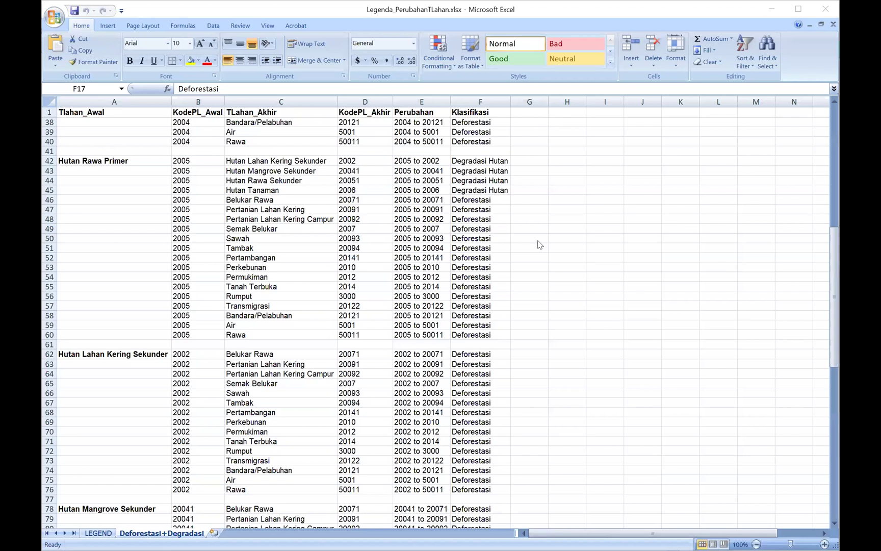
- Examine the English and Indonesian land cover names and the Kode PL codes on the LEGEND sheet
{"action": "left_click", "coordinate": [100, 533]}
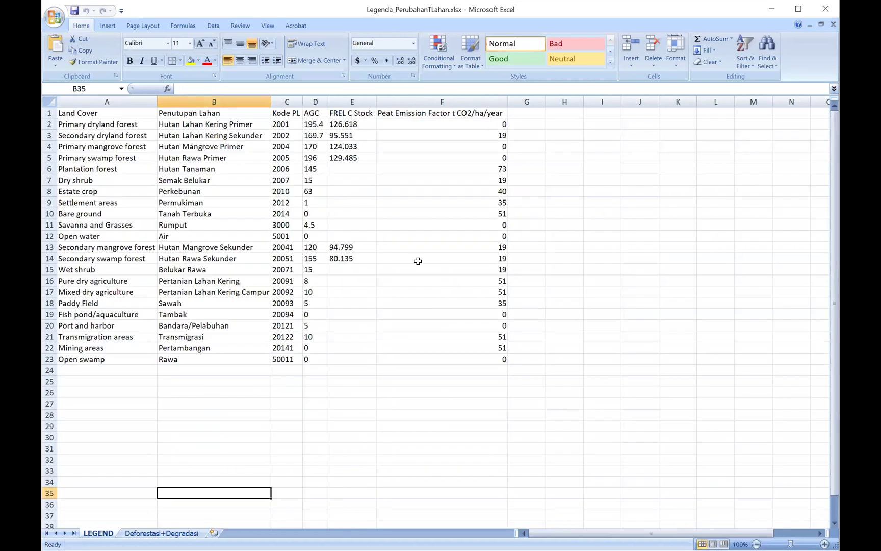
{"action": "left_click_drag", "start_coordinate": [97, 124], "coordinate": [103, 358]}
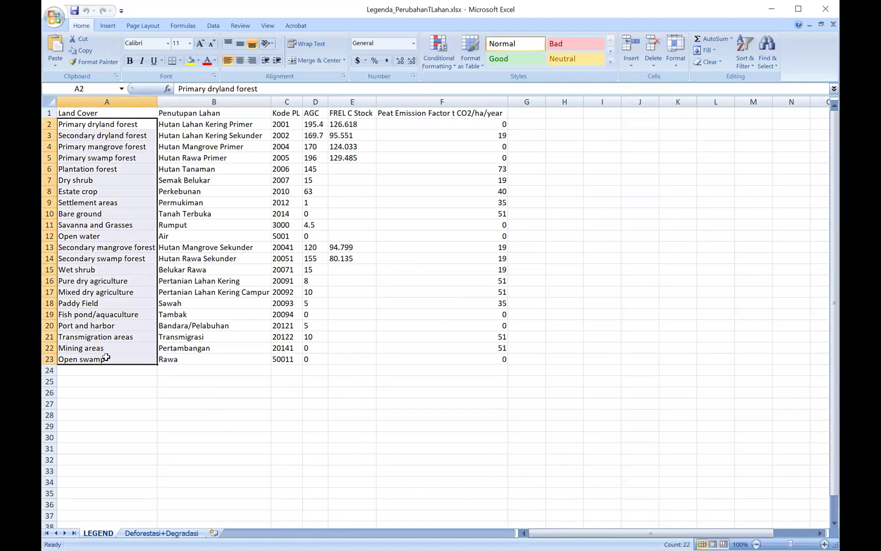
{"action": "left_click_drag", "start_coordinate": [218, 124], "coordinate": [206, 366]}
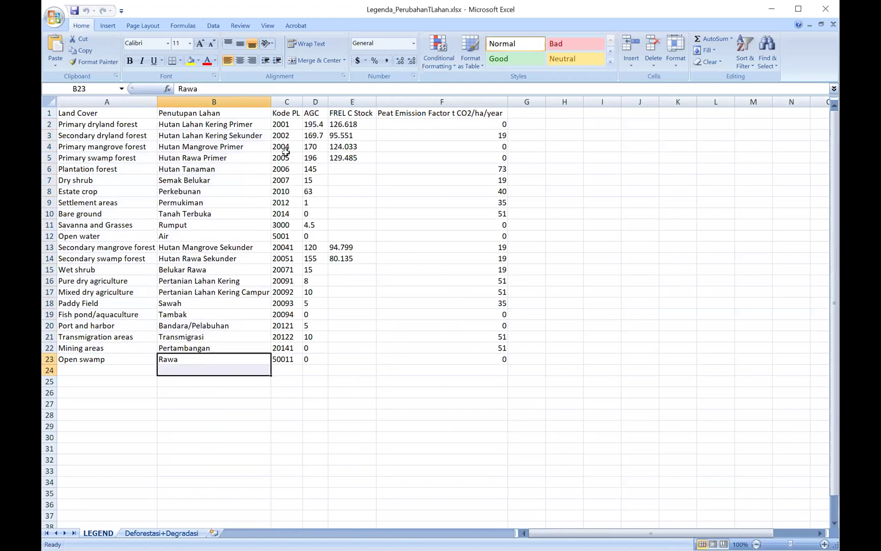
{"action": "left_click_drag", "start_coordinate": [282, 122], "coordinate": [289, 353]}
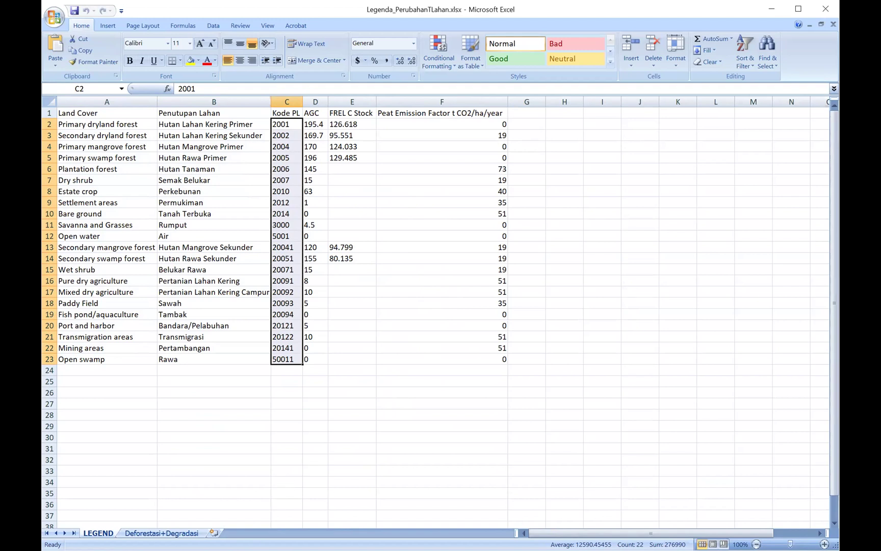
- Open the SkorBobot_20JasaEkosistem workbook as read-only and examine the scores and weights on the P4_PenyediaSDGenetik sheet
{"action": "key", "text": "alt+Tab"}
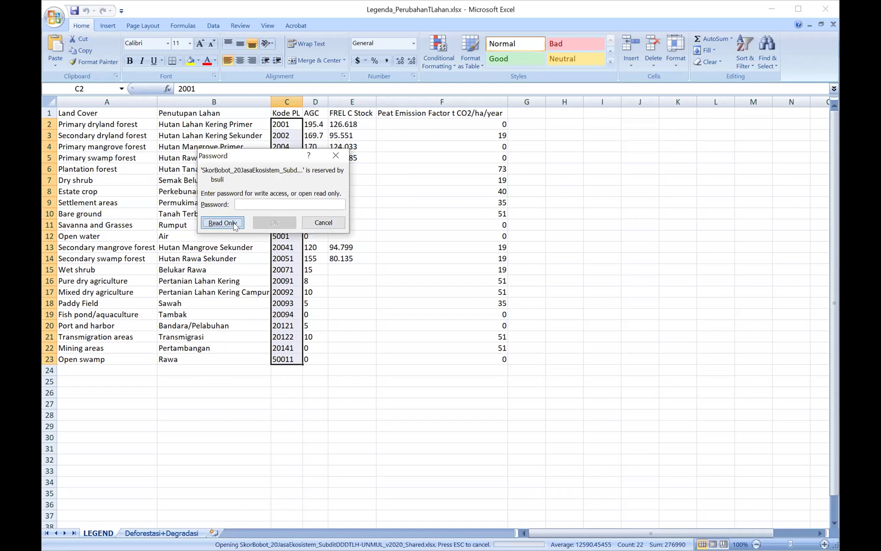
{"action": "left_click", "coordinate": [235, 223]}
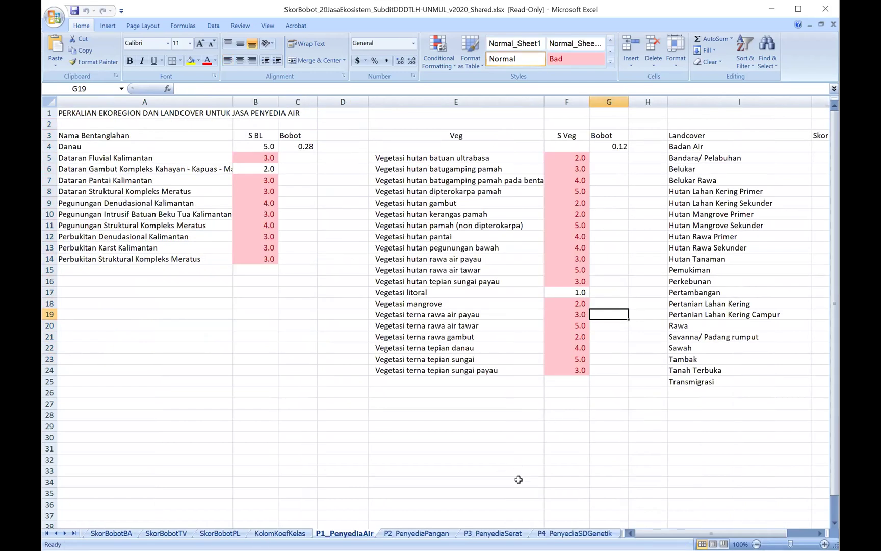
{"action": "left_click", "coordinate": [575, 532]}
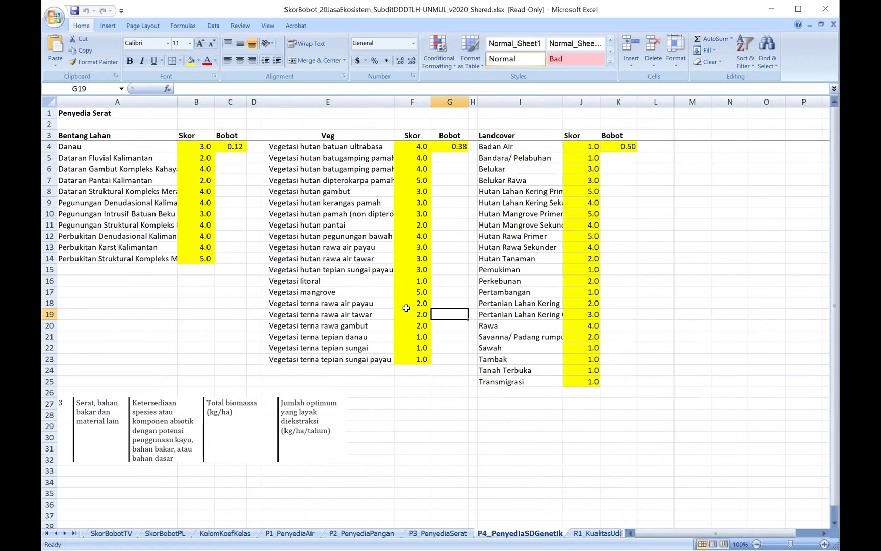
{"action": "scroll", "coordinate": [406, 308], "scroll_direction": "down", "scroll_amount": 1}
{"action": "scroll", "coordinate": [332, 273], "scroll_direction": "up", "scroll_amount": 1}
{"action": "left_click", "coordinate": [75, 421]}
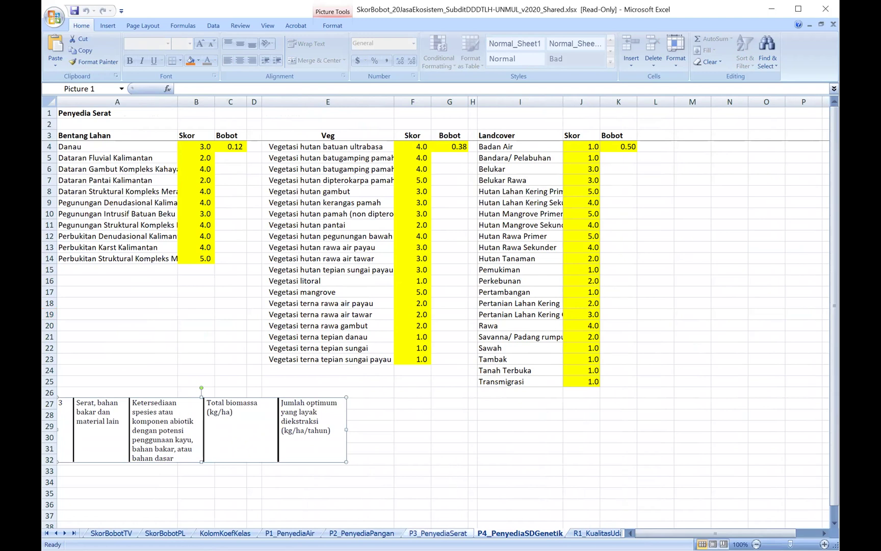
- Compare the landform, vegetation and land cover scores across the P1 to P4 provisioning sheets and proceed to R1
{"action": "left_click", "coordinate": [437, 533]}
{"action": "left_click", "coordinate": [362, 533]}
{"action": "scroll", "coordinate": [339, 475], "scroll_direction": "down", "scroll_amount": 4}
{"action": "scroll", "coordinate": [331, 456], "scroll_direction": "up", "scroll_amount": 4}
{"action": "key", "text": "ctrl+Page_Up"}
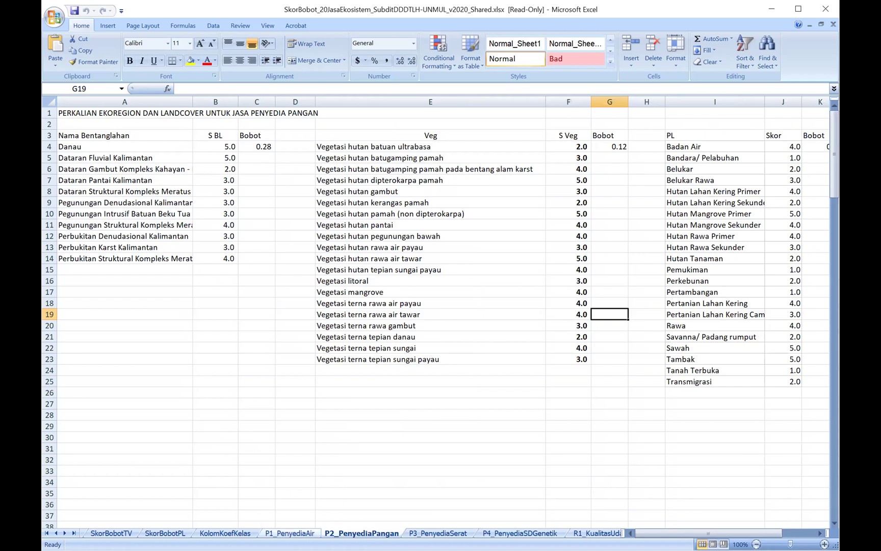
{"action": "left_click", "coordinate": [351, 533]}
{"action": "left_click", "coordinate": [451, 533]}
{"action": "left_click", "coordinate": [494, 533]}
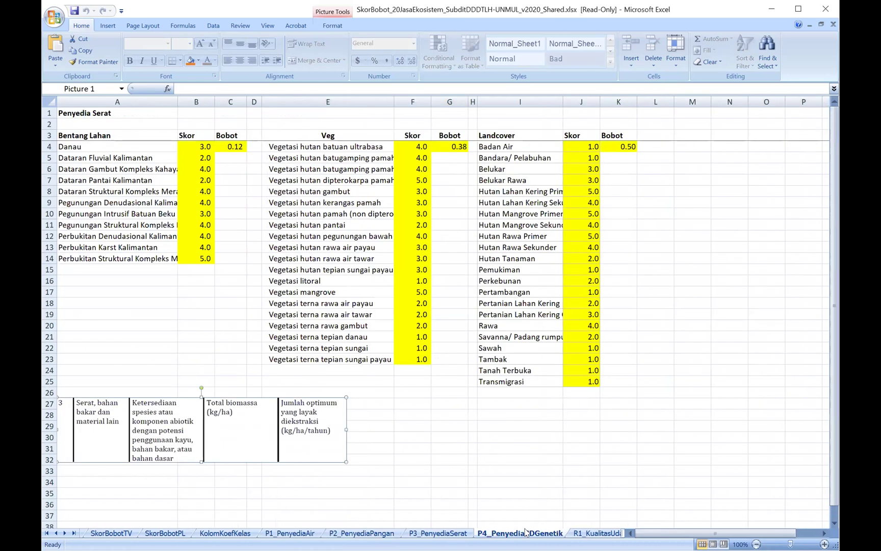
{"action": "left_click", "coordinate": [594, 532]}
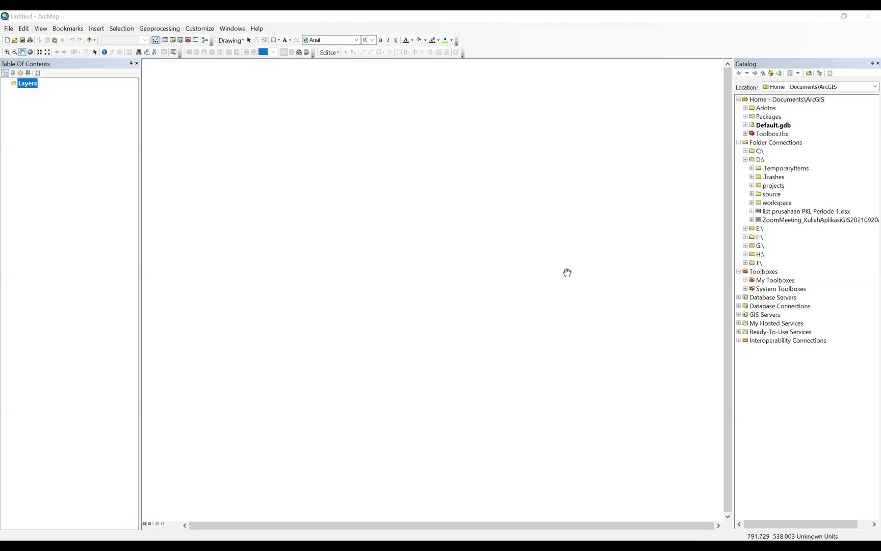
- Switch to ArcMap and expand the D:\workspace\AplikasiGIS\DDDTLH folder in the catalog
{"action": "left_click", "coordinate": [847, 15]}
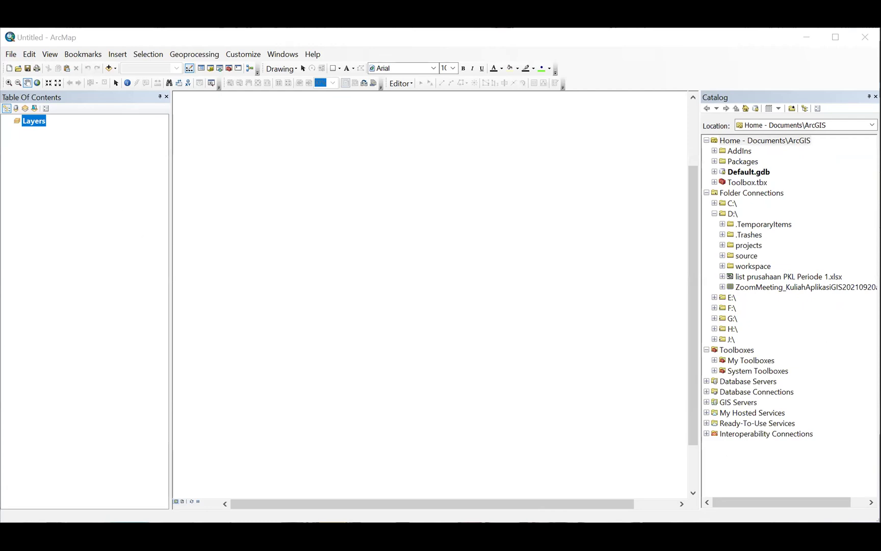
{"action": "left_click", "coordinate": [116, 229]}
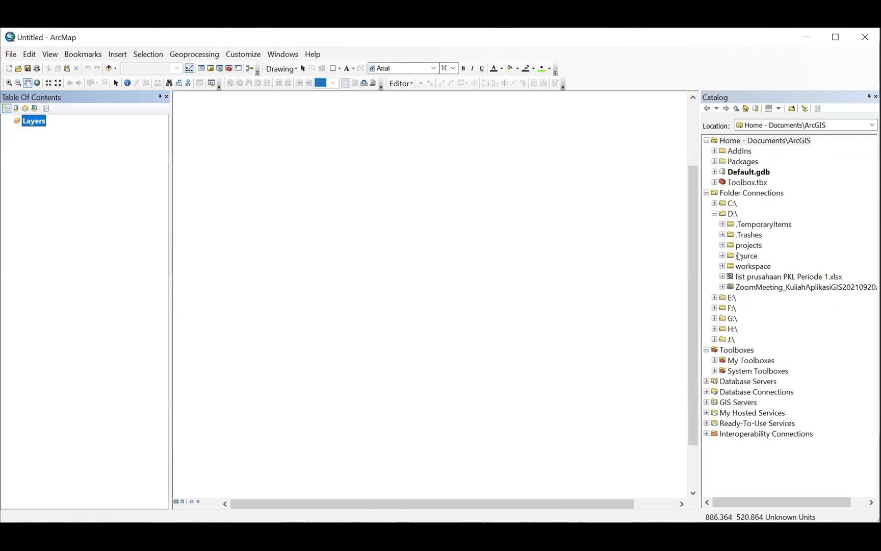
{"action": "left_click", "coordinate": [722, 267]}
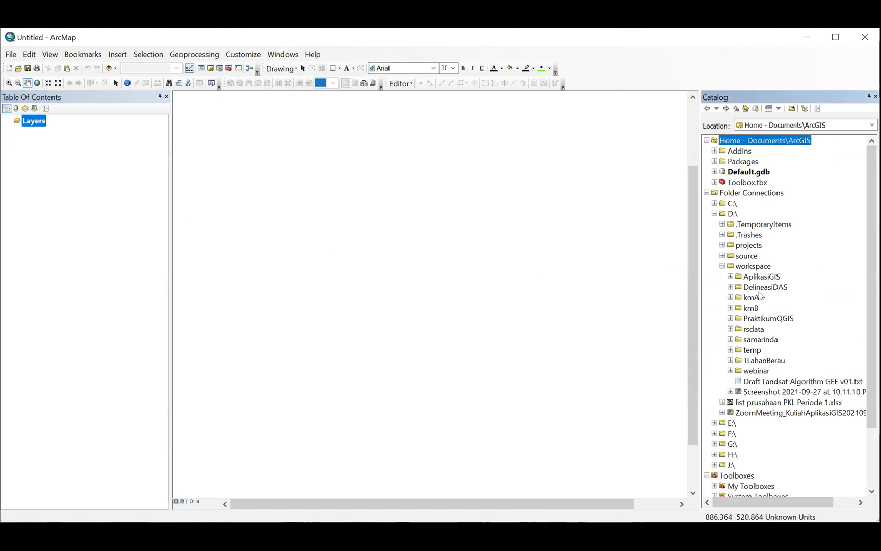
{"action": "scroll", "coordinate": [760, 296], "scroll_direction": "down", "scroll_amount": 1}
{"action": "left_click", "coordinate": [730, 245]}
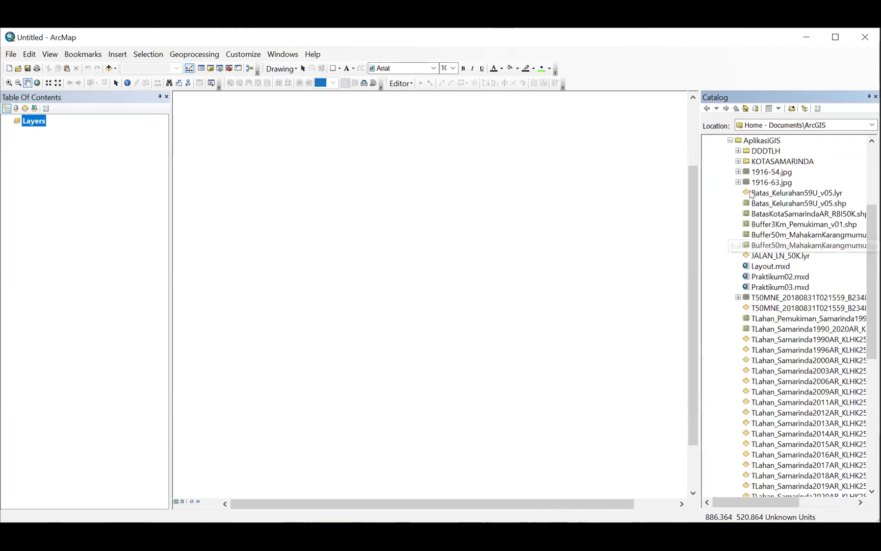
{"action": "left_click", "coordinate": [737, 151]}
{"action": "left_click", "coordinate": [770, 152]}
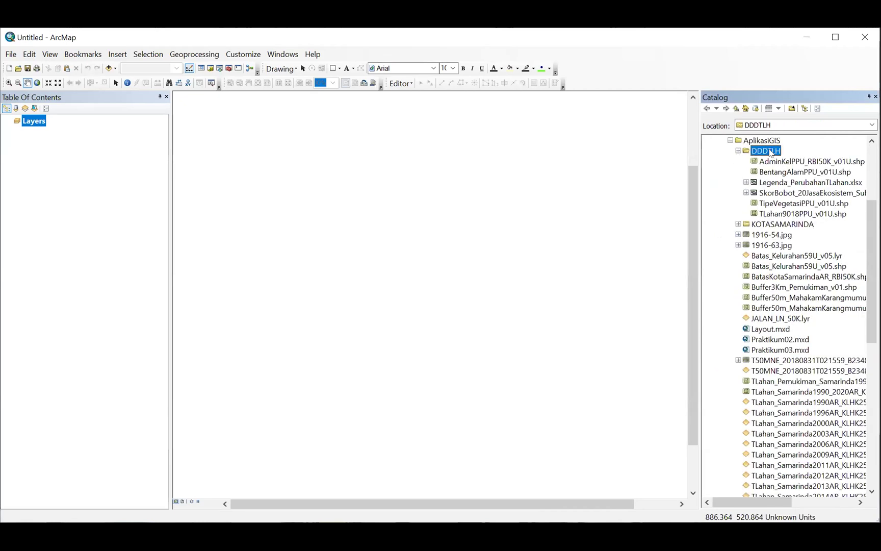
{"action": "right_click", "coordinate": [770, 153]}
{"action": "left_click", "coordinate": [797, 208]}
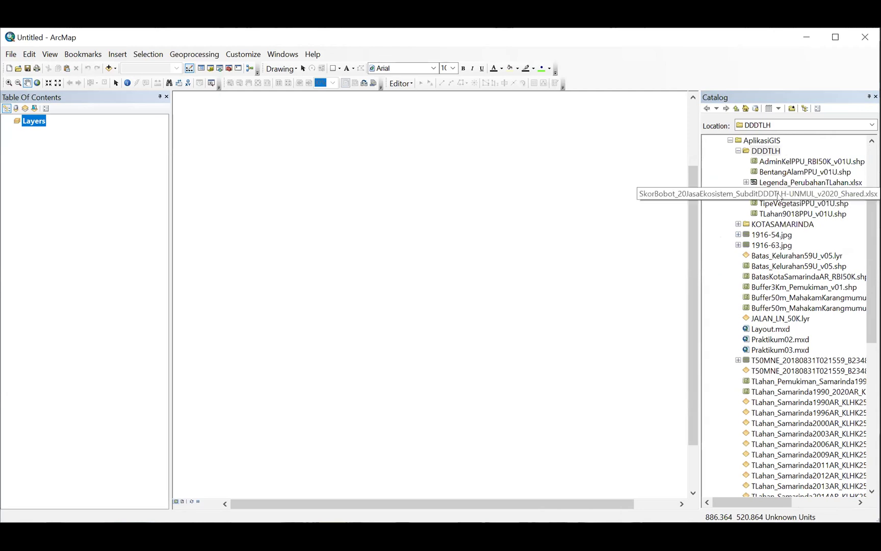
- Add the TLahan9018PPU_v01U shapefile to the map and check its projected coordinate system in the layer's source properties
{"action": "left_click", "coordinate": [788, 215]}
{"action": "left_click_drag", "start_coordinate": [806, 217], "coordinate": [553, 240]}
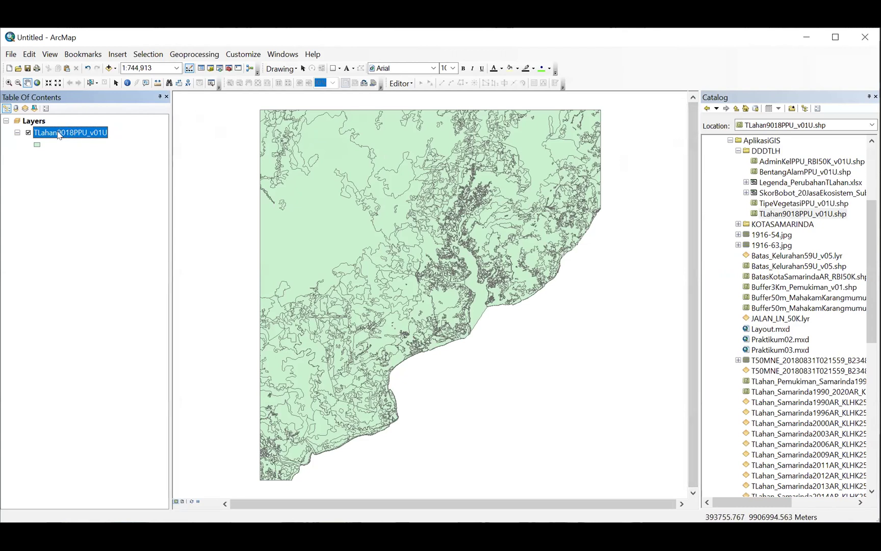
{"action": "right_click", "coordinate": [58, 134]}
{"action": "left_click", "coordinate": [112, 374]}
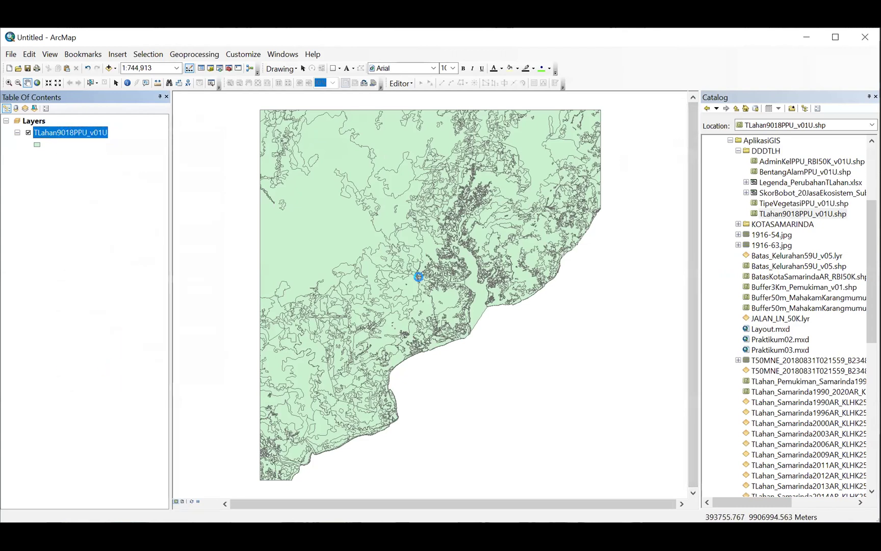
{"action": "left_click", "coordinate": [285, 151]}
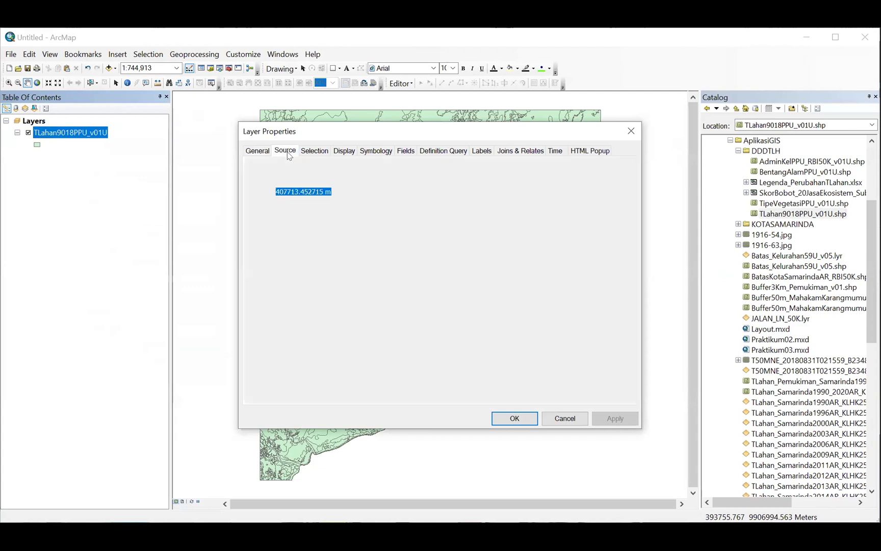
{"action": "mouse_move", "coordinate": [538, 253]}
{"action": "left_mouse_down"}
{"action": "mouse_move", "coordinate": [536, 286]}
{"action": "mouse_move", "coordinate": [539, 246]}
{"action": "left_mouse_up"}
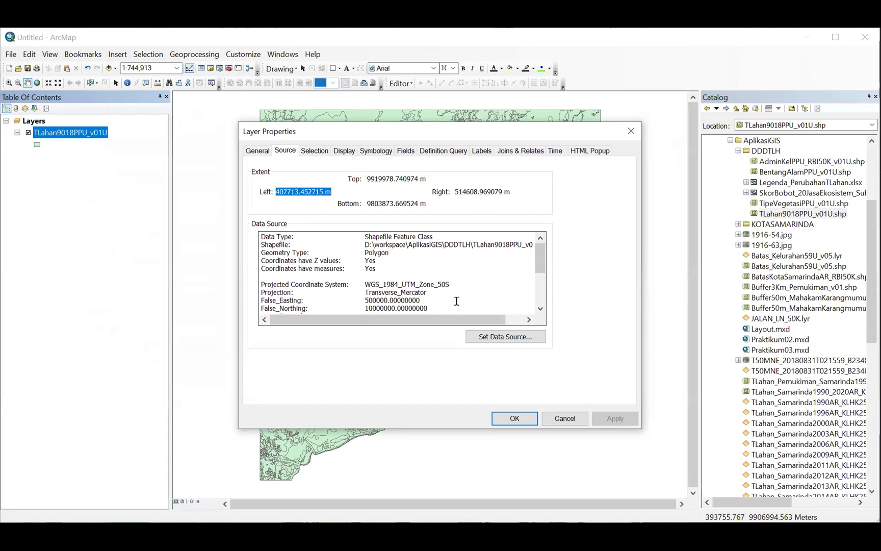
{"action": "left_click", "coordinate": [551, 421]}
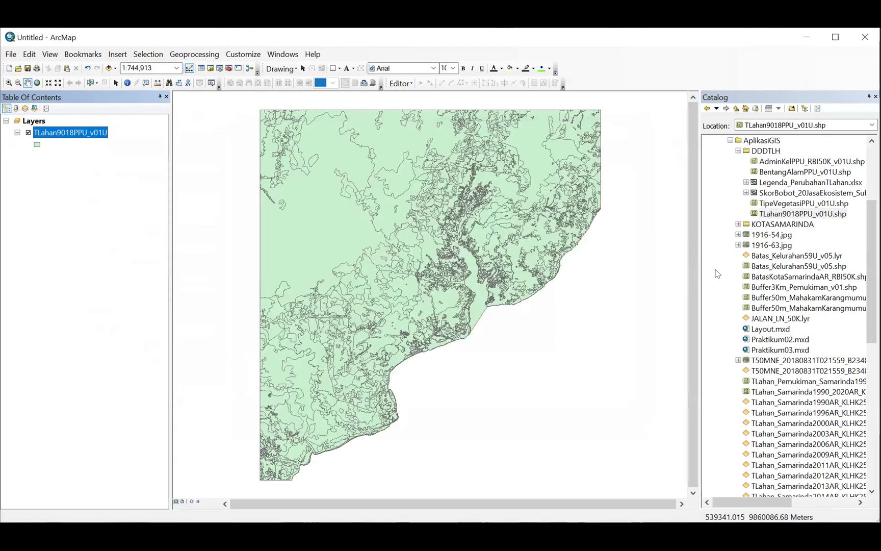
- Add the TipeVegetasiPPU_v01U shapefile to the map and check its projected coordinate system in the layer properties
{"action": "left_click", "coordinate": [788, 204]}
{"action": "left_click_drag", "start_coordinate": [788, 204], "coordinate": [564, 214]}
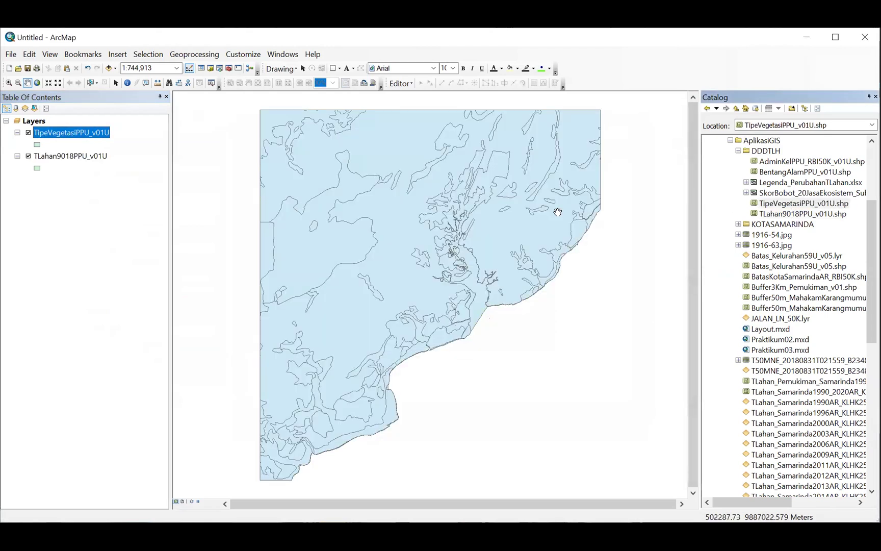
{"action": "right_click", "coordinate": [51, 134]}
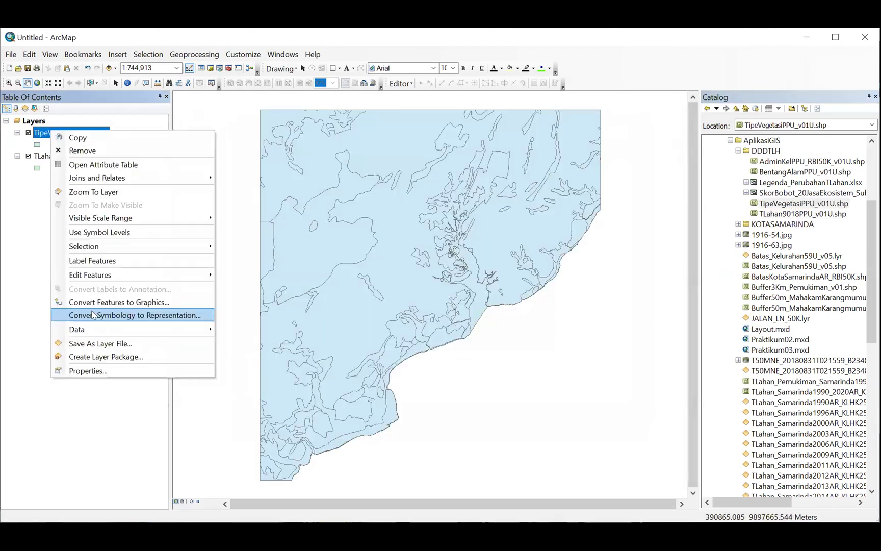
{"action": "left_click", "coordinate": [90, 369]}
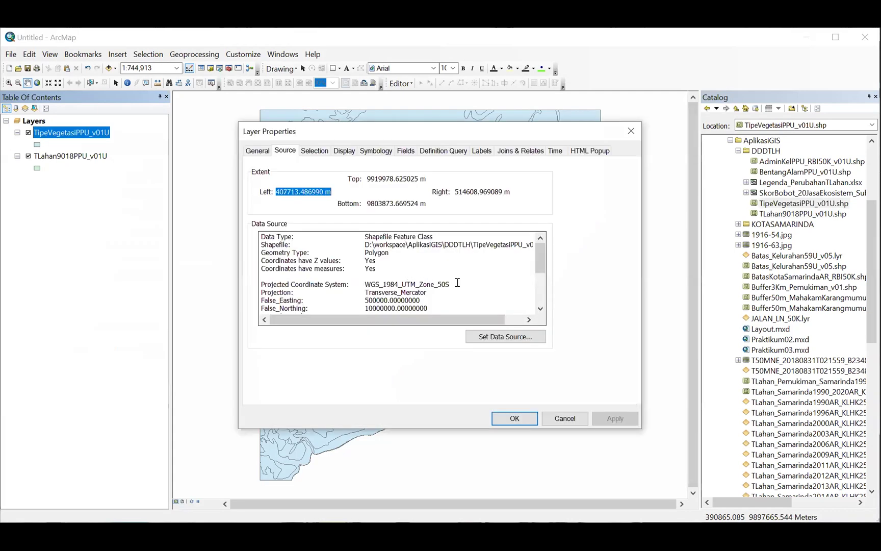
{"action": "left_click_drag", "start_coordinate": [457, 282], "coordinate": [364, 284]}
{"action": "left_click_drag", "start_coordinate": [449, 284], "coordinate": [341, 284]}
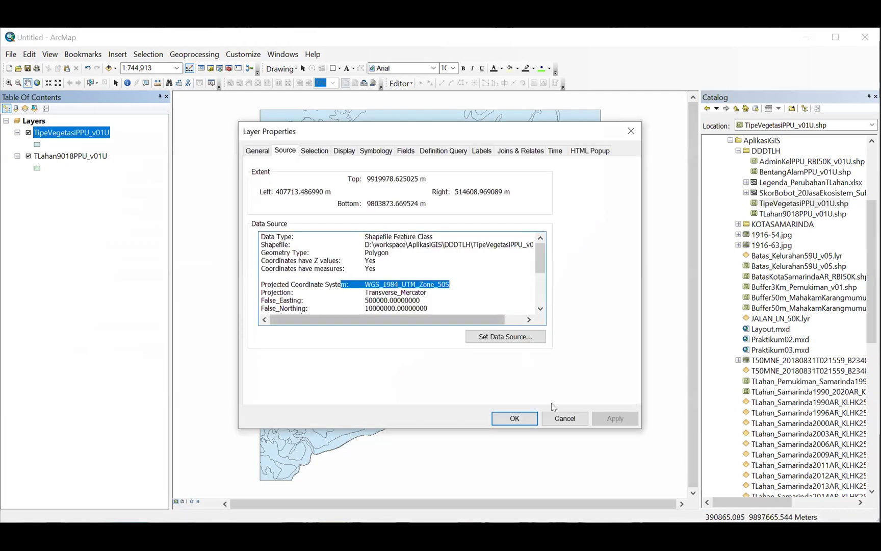
{"action": "left_click", "coordinate": [565, 418]}
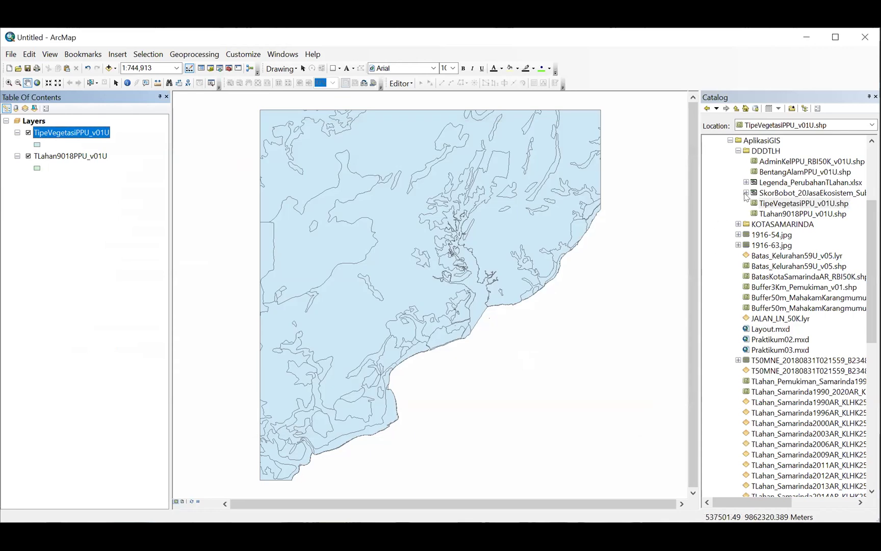
- Add the BentangAlamPPU_v01U shapefile to the map and check its projected coordinate system in the layer's source properties
{"action": "left_click", "coordinate": [791, 173]}
{"action": "left_click_drag", "start_coordinate": [790, 173], "coordinate": [545, 214]}
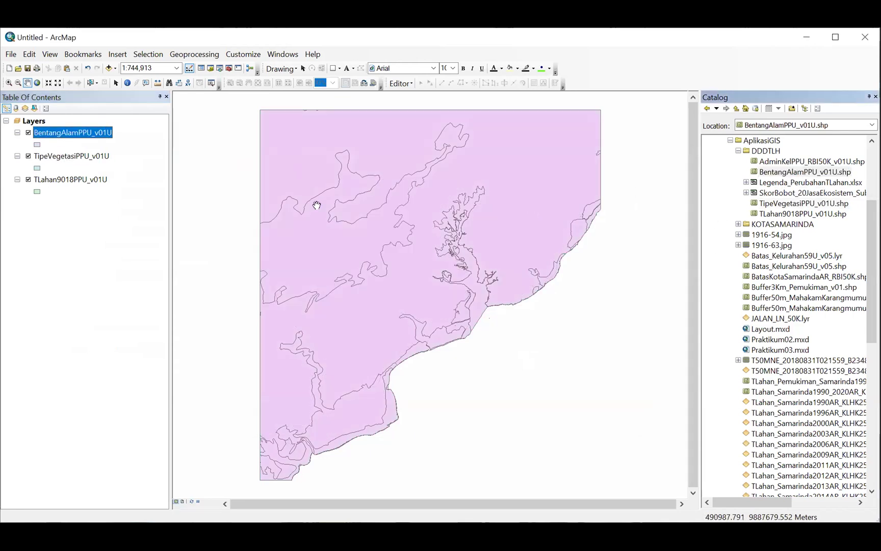
{"action": "right_click", "coordinate": [62, 135]}
{"action": "left_click", "coordinate": [111, 376]}
{"action": "left_click_drag", "start_coordinate": [467, 283], "coordinate": [324, 284]}
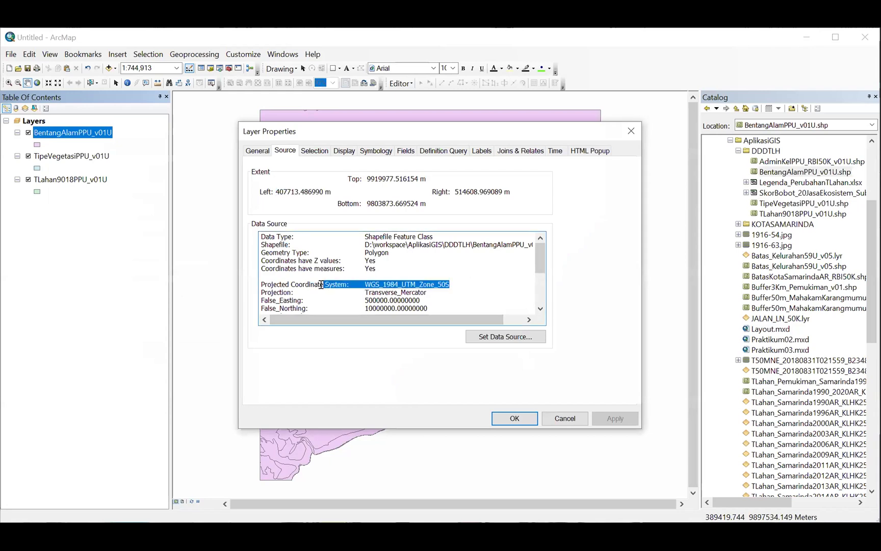
{"action": "left_click", "coordinate": [444, 285]}
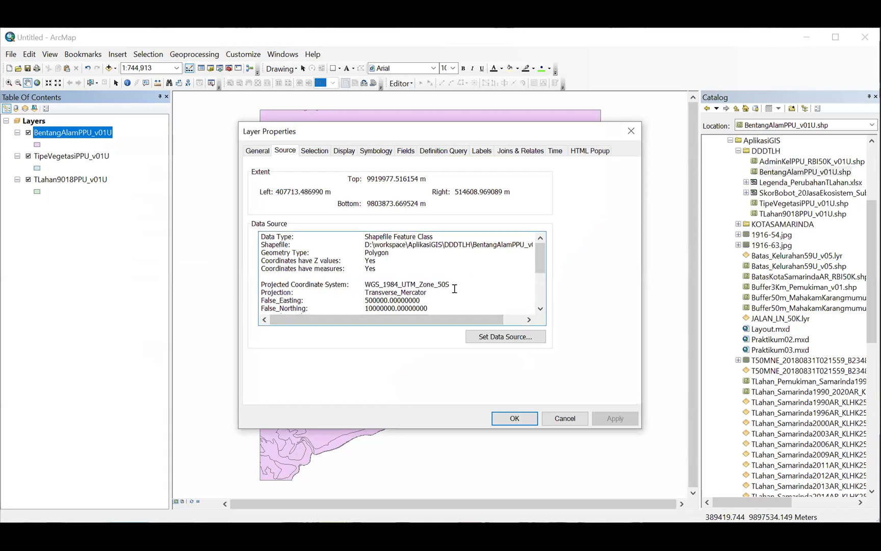
{"action": "left_click", "coordinate": [560, 415]}
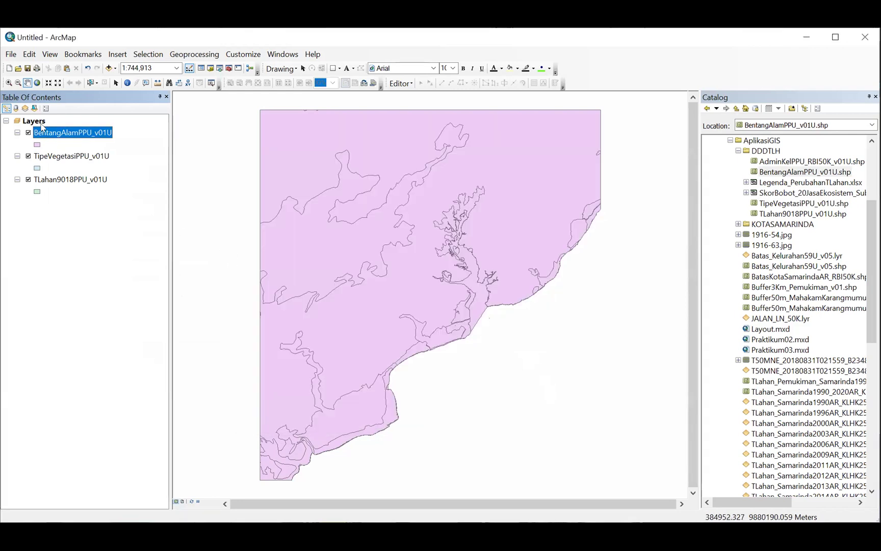
- Check the current coordinate system of the Layers data frame in its properties, leaving the settings as they are
{"action": "left_click", "coordinate": [36, 121]}
{"action": "right_click", "coordinate": [36, 122]}
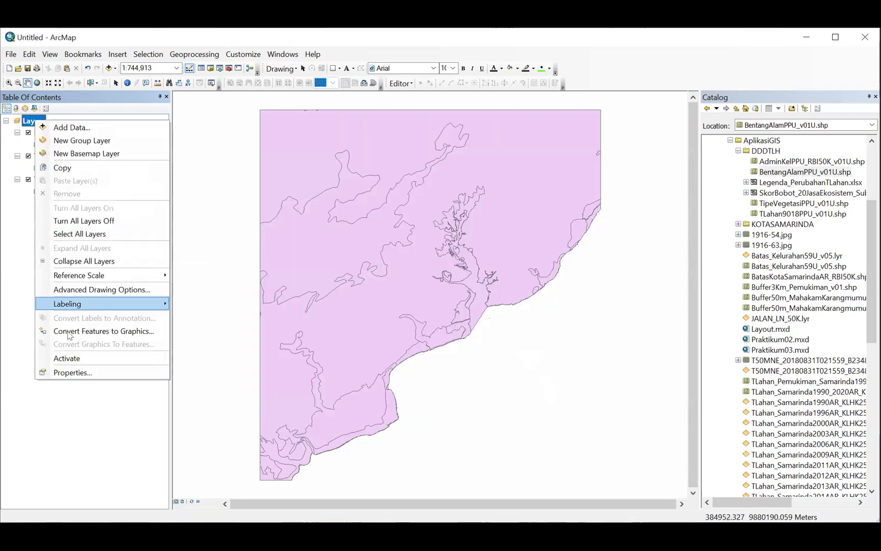
{"action": "left_click", "coordinate": [67, 371]}
{"action": "left_click", "coordinate": [442, 125]}
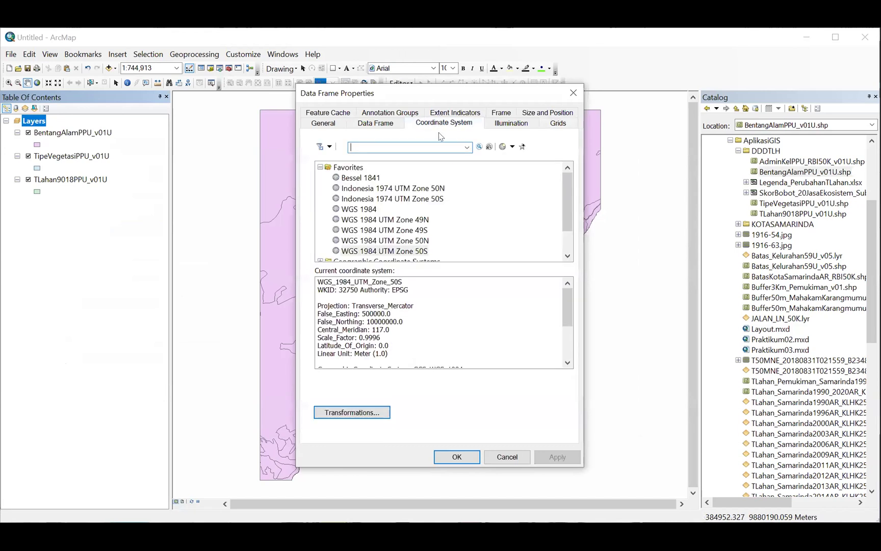
{"action": "scroll", "coordinate": [570, 182], "scroll_direction": "down", "scroll_amount": 1}
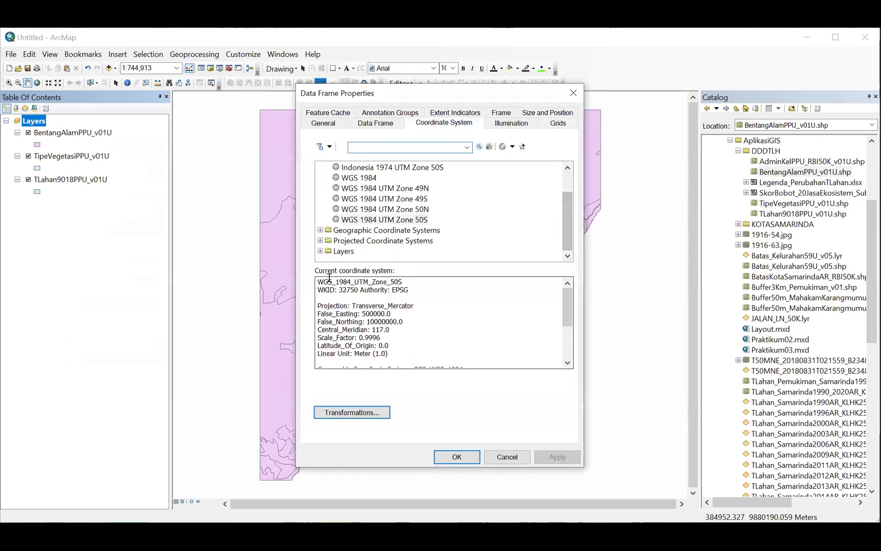
{"action": "left_click", "coordinate": [499, 456]}
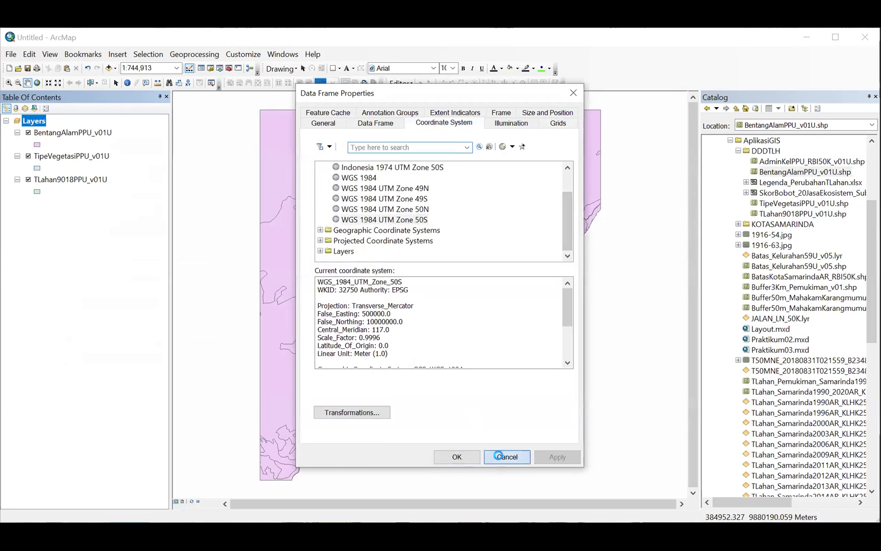
- Add the AdminKelPPU_RBI50K_v01U shapefile to the map and check its projected coordinate system in the layer's source properties
{"action": "left_click", "coordinate": [799, 162]}
{"action": "left_click_drag", "start_coordinate": [778, 161], "coordinate": [607, 188]}
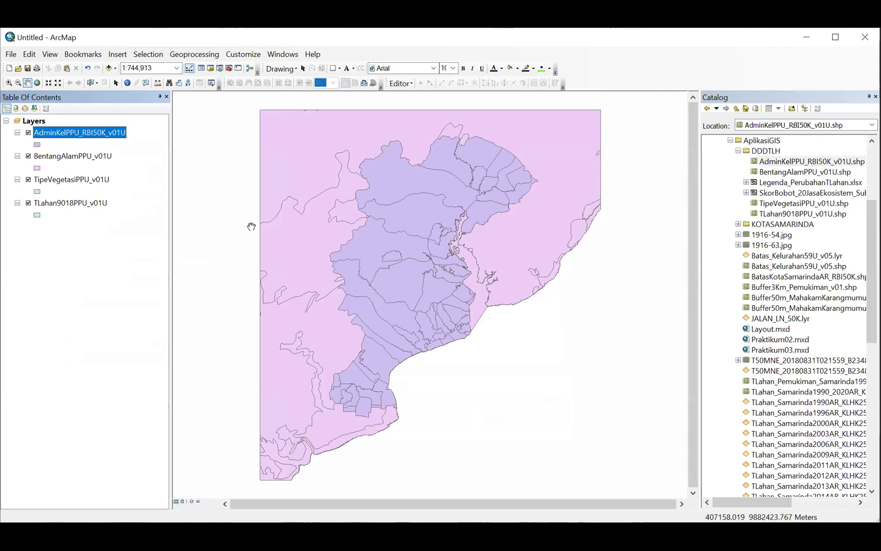
{"action": "right_click", "coordinate": [102, 132]}
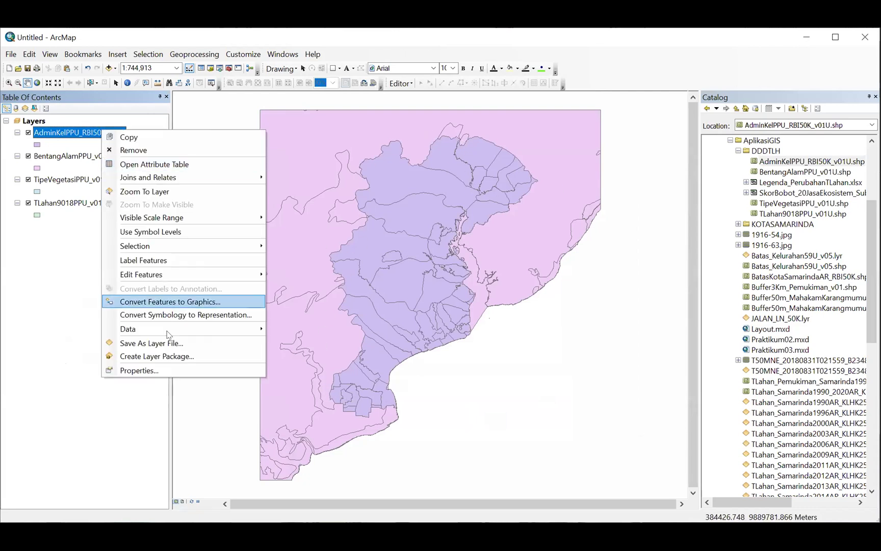
{"action": "left_click", "coordinate": [167, 369]}
{"action": "left_click", "coordinate": [433, 286]}
{"action": "mouse_move", "coordinate": [432, 284]}
{"action": "left_mouse_down"}
{"action": "mouse_move", "coordinate": [320, 284]}
{"action": "mouse_move", "coordinate": [448, 284]}
{"action": "left_mouse_up"}
{"action": "left_click", "coordinate": [370, 284]}
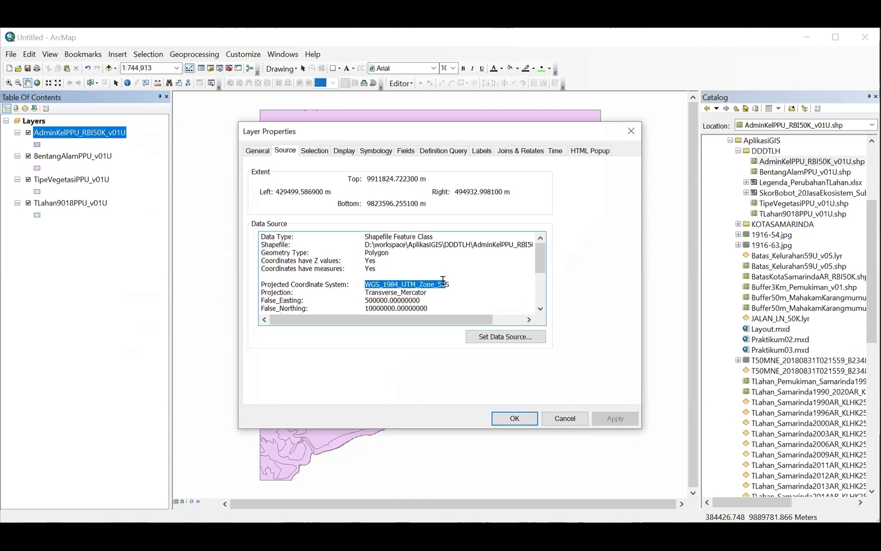
{"action": "left_click", "coordinate": [565, 419]}
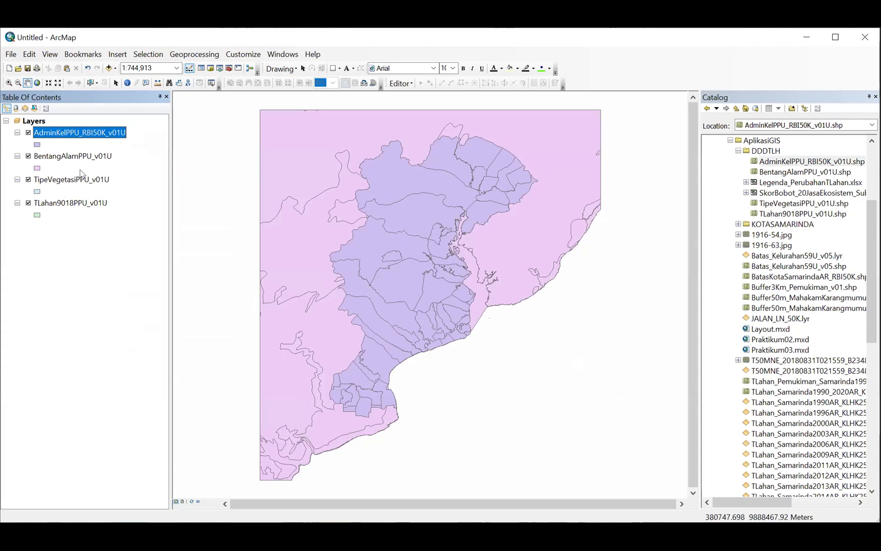
- Hide the AdminKelPPU_RBI50K_v01U layer and switch the landform and vegetation layers off and on to compare the polygons beneath
{"action": "left_click", "coordinate": [29, 133]}
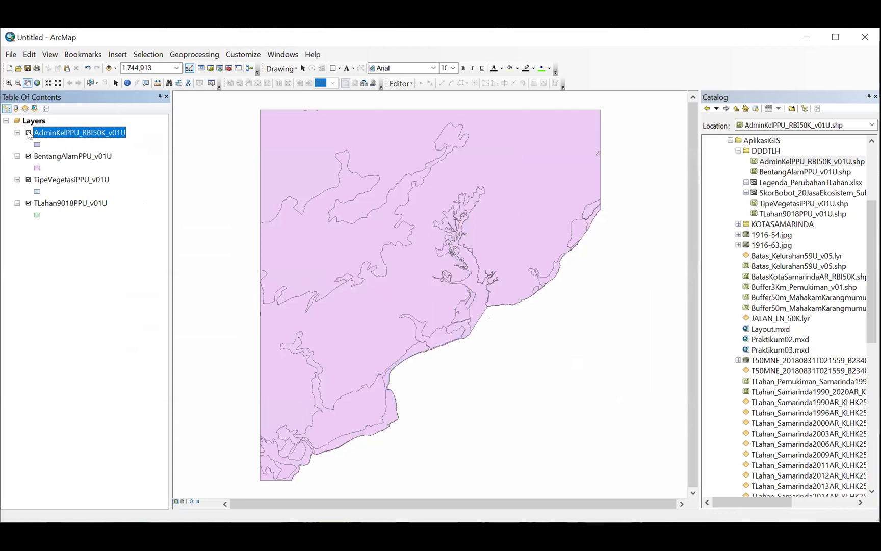
{"action": "left_click", "coordinate": [28, 157]}
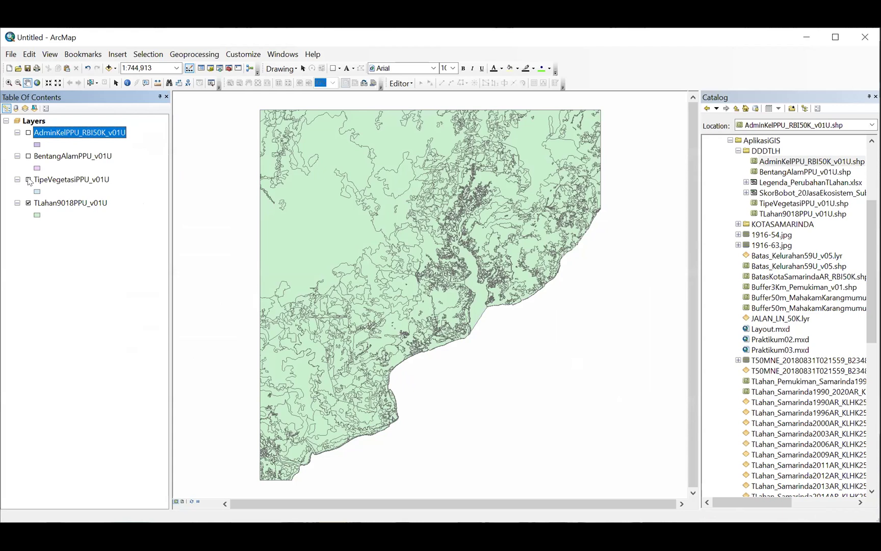
{"action": "left_click", "coordinate": [29, 180]}
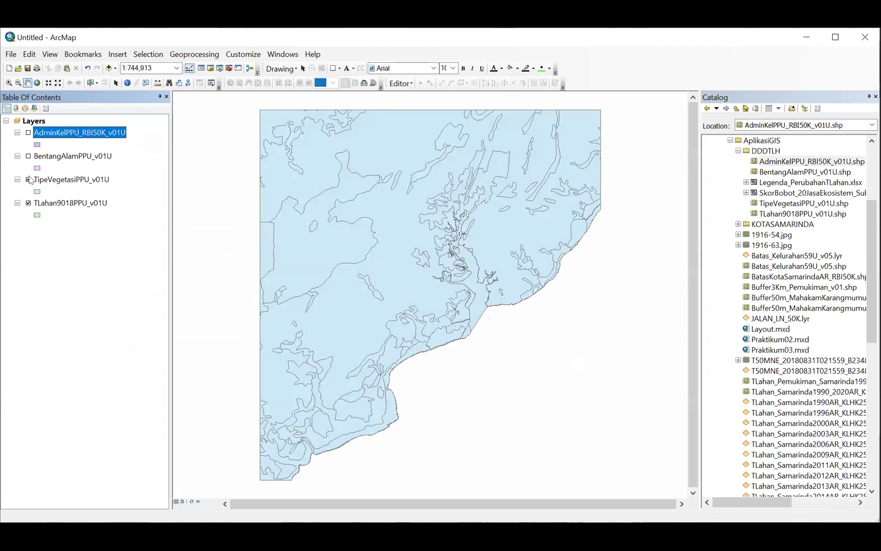
{"action": "left_click", "coordinate": [29, 156]}
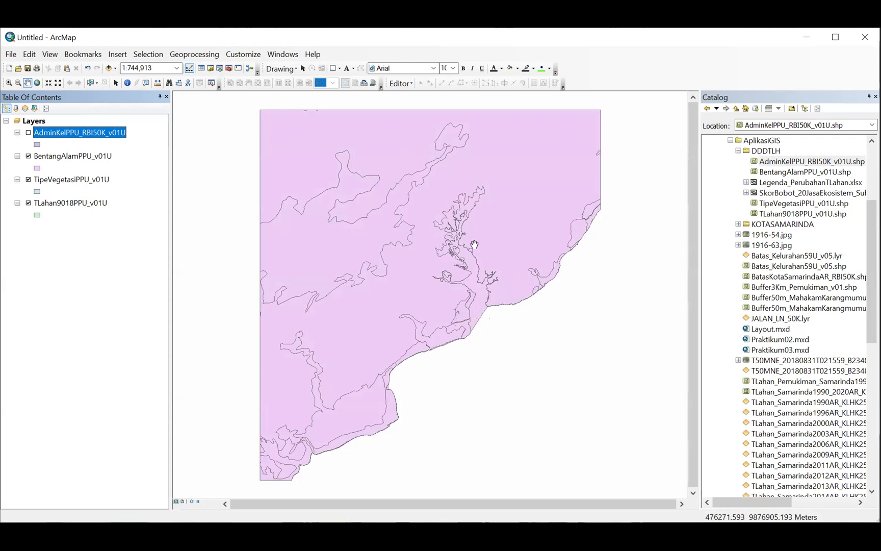
- Set up a Union with BentangAlamPPU_v01U, TipeVegetasiPPU_v01U and TLahan9018PPU_v01U as the input features
{"action": "left_click", "coordinate": [193, 54]}
{"action": "left_click", "coordinate": [198, 106]}
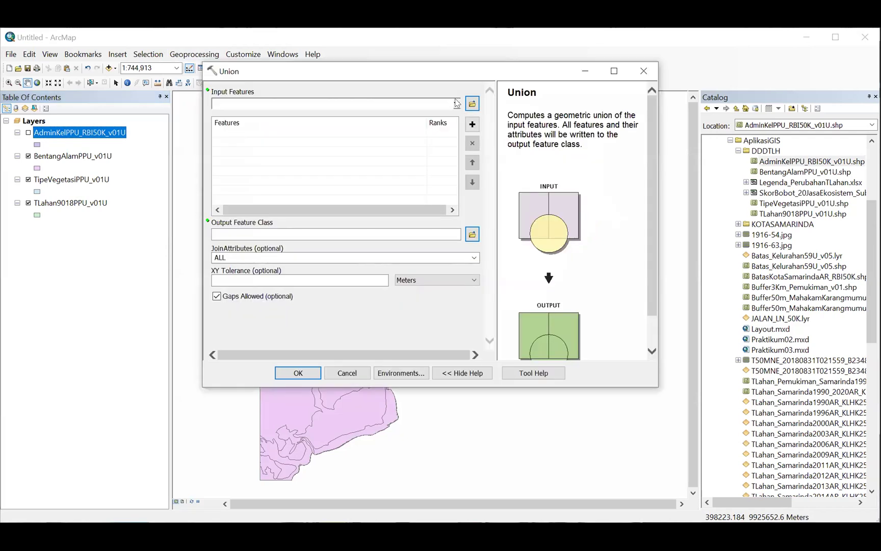
{"action": "left_click", "coordinate": [456, 104]}
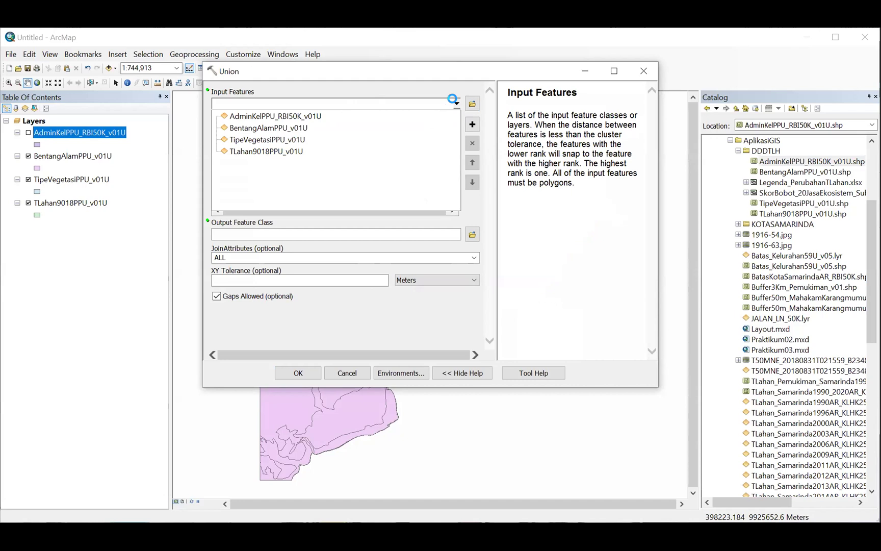
{"action": "left_click", "coordinate": [283, 141]}
{"action": "left_click", "coordinate": [456, 103]}
{"action": "left_click", "coordinate": [261, 151]}
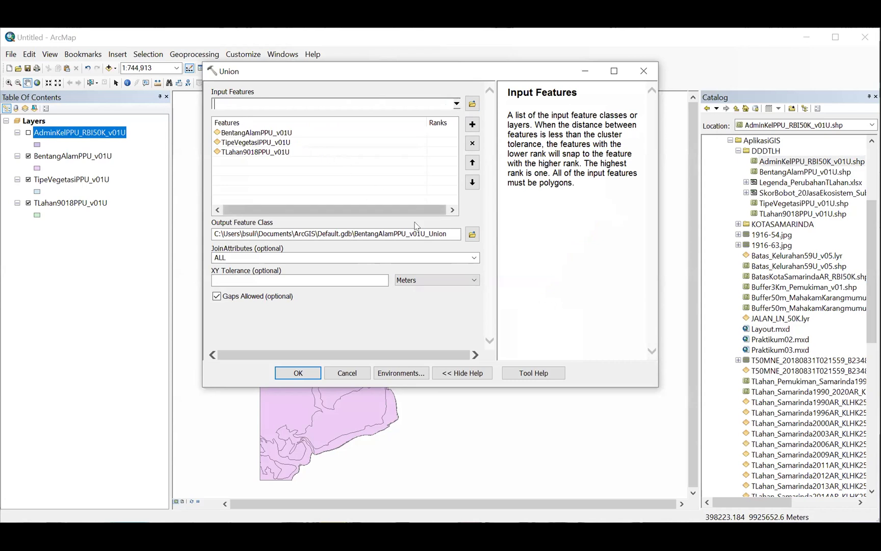
- Set the Union's output location to the D:\workspace\AplikasiGIS\DDDTLH folder
{"action": "left_click", "coordinate": [472, 234]}
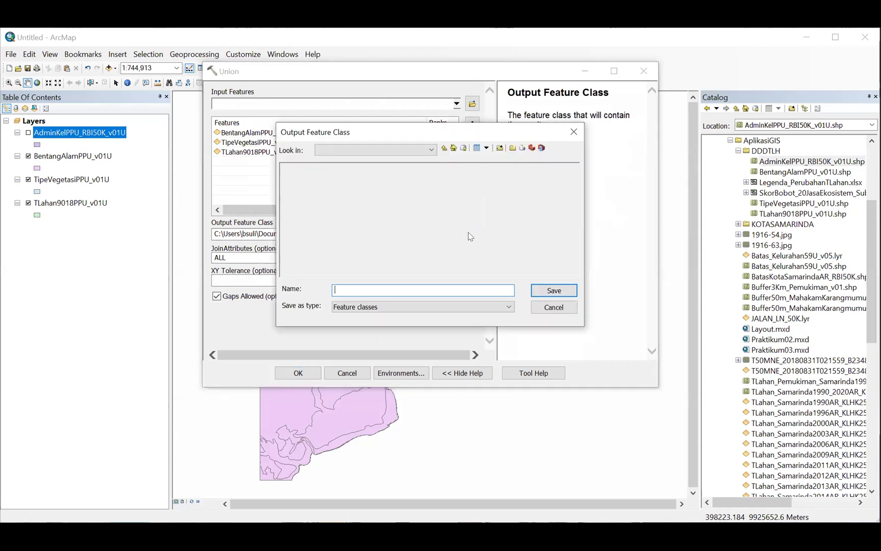
{"action": "left_click", "coordinate": [412, 151]}
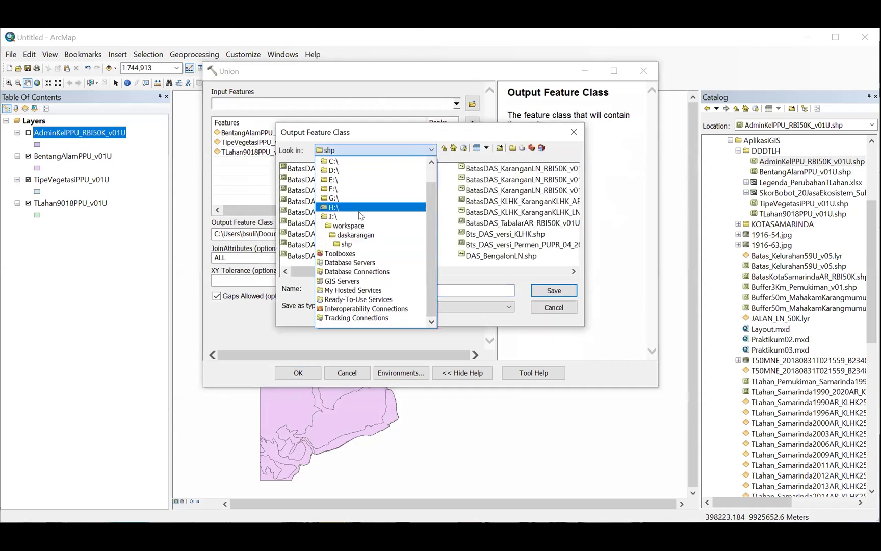
{"action": "left_click", "coordinate": [332, 170]}
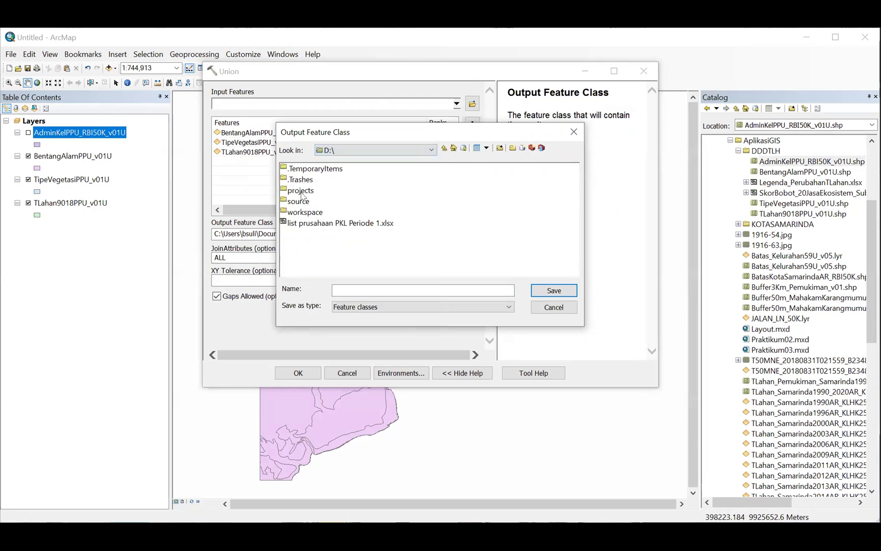
{"action": "double_click", "coordinate": [301, 213]}
{"action": "double_click", "coordinate": [302, 169]}
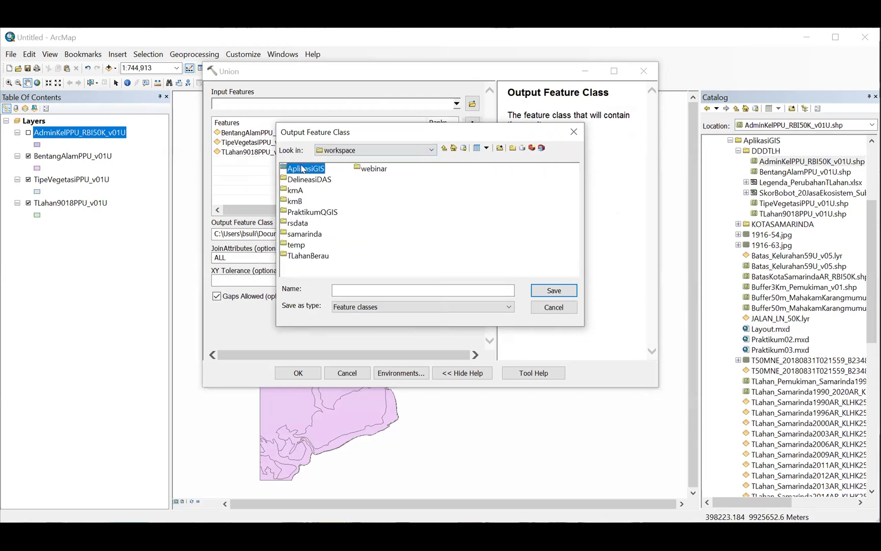
{"action": "double_click", "coordinate": [302, 169]}
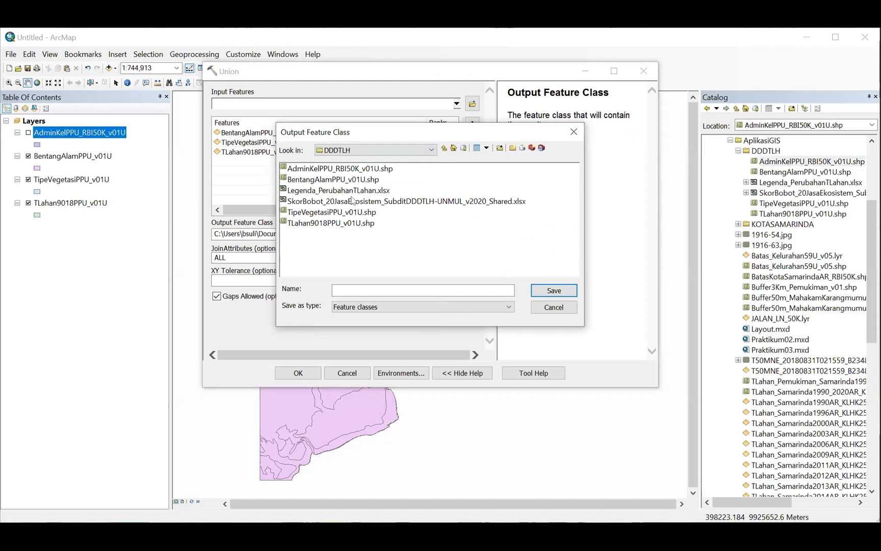
- Name the output feature class BentangAlam_TipeVegetasi_TLahan_PPU_v01U.shp, based on the landform shapefile's name, and run the Union
{"action": "left_click", "coordinate": [322, 179]}
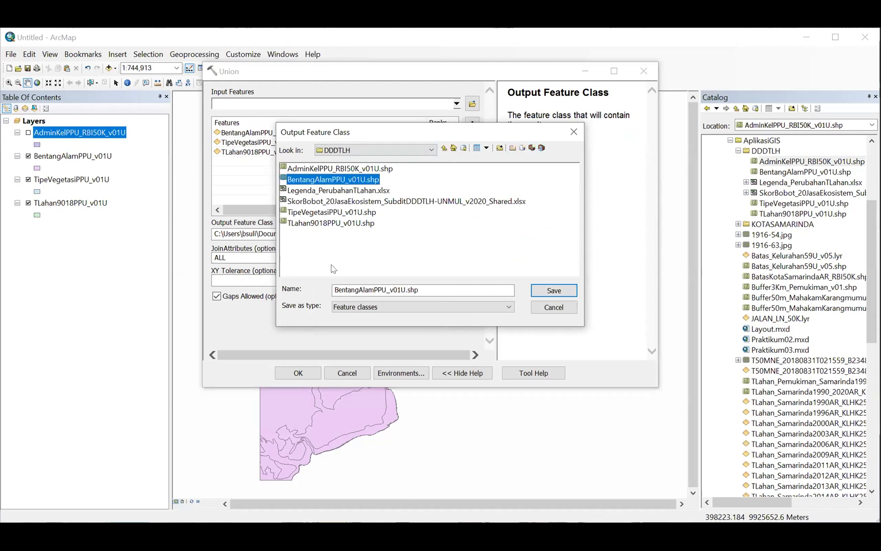
{"action": "left_click", "coordinate": [372, 288]}
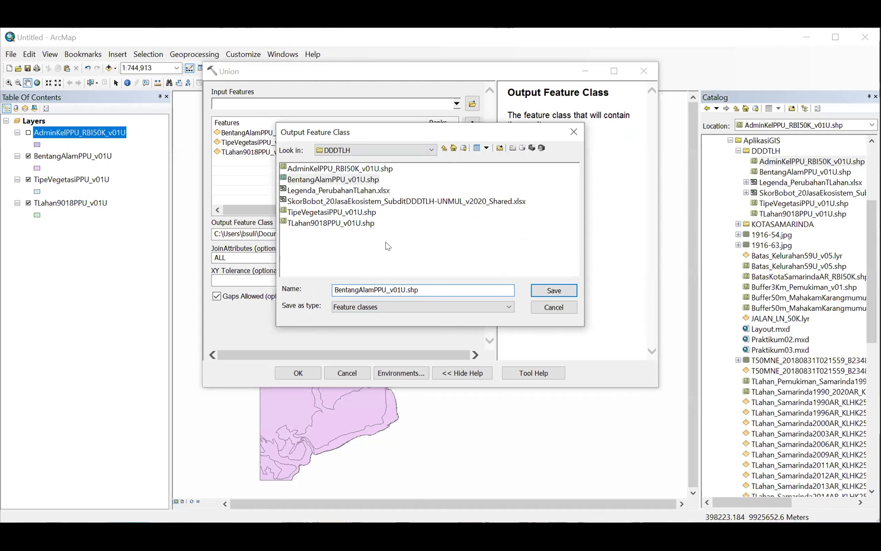
{"action": "type", "text": "_TipeVegeta"}
{"action": "type", "text": "si_"}
{"action": "type", "text": "TutupanL"}
{"action": "key", "text": "BackSpace"}
{"action": "key", "text": "BackSpace"}
{"action": "key", "text": "BackSpace"}
{"action": "key", "text": "BackSpace"}
{"action": "key", "text": "BackSpace"}
{"action": "key", "text": "BackSpace"}
{"action": "key", "text": "BackSpace"}
{"action": "type", "text": "Lahan_"}
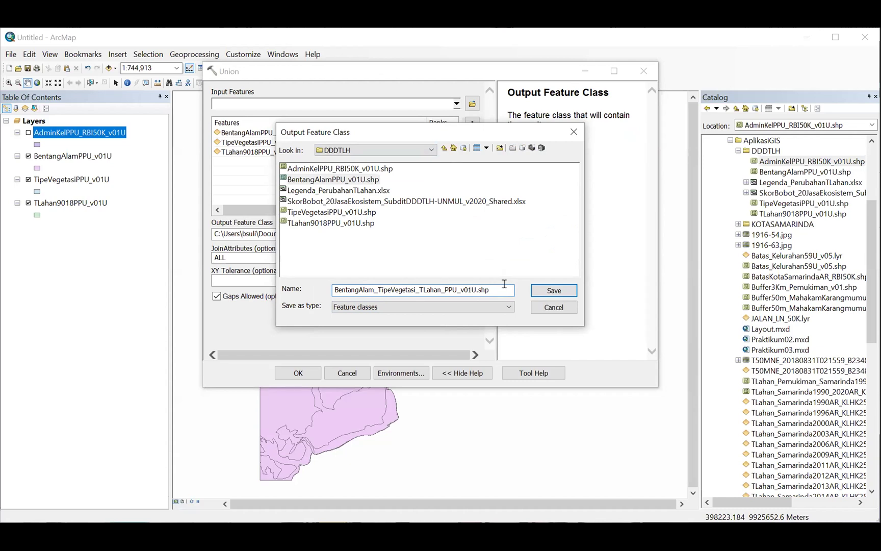
{"action": "left_click", "coordinate": [553, 291]}
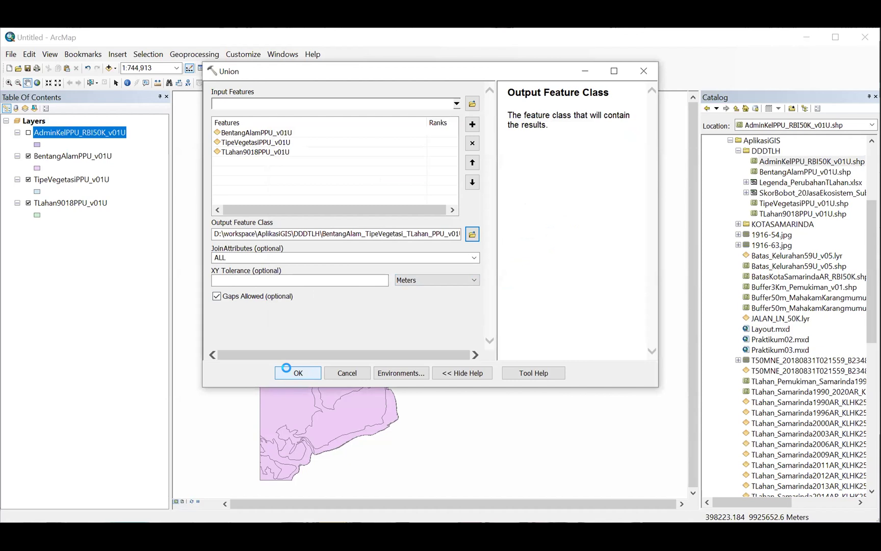
{"action": "left_click", "coordinate": [293, 373]}
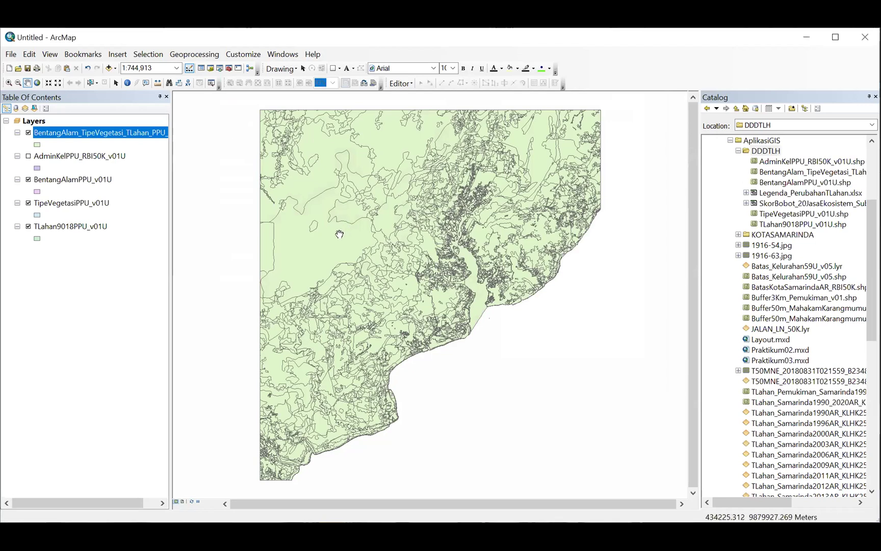
- Hide the BentangAlamPPU_v01U, TipeVegetasiPPU_v01U and TLahan9018PPU_v01U layers so only the union layer is displayed
{"action": "left_click", "coordinate": [28, 180]}
{"action": "left_click", "coordinate": [28, 203]}
{"action": "left_click", "coordinate": [28, 226]}
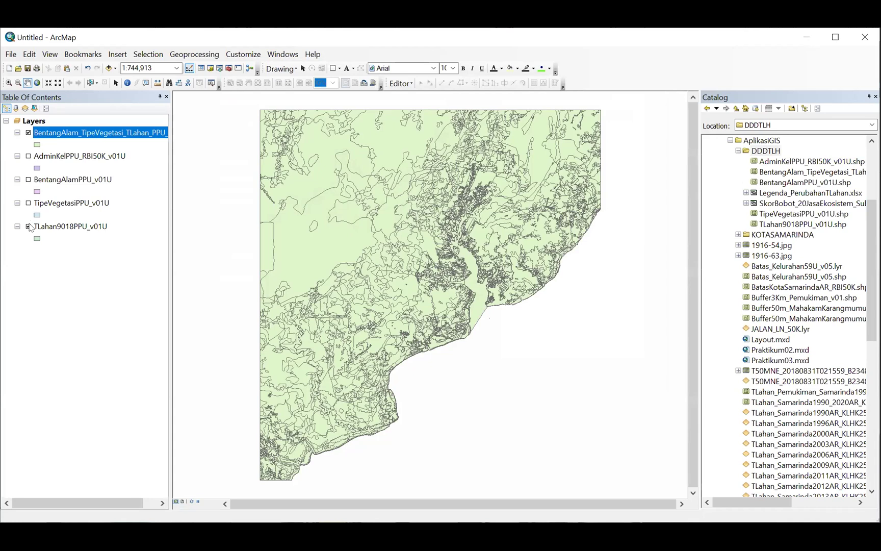
- Review the union layer's attribute table across the land cover, TLahan1990, TLahan2018 and EKO250 fields, widening EKO250, and close the table
{"action": "right_click", "coordinate": [71, 133]}
{"action": "left_click", "coordinate": [94, 163]}
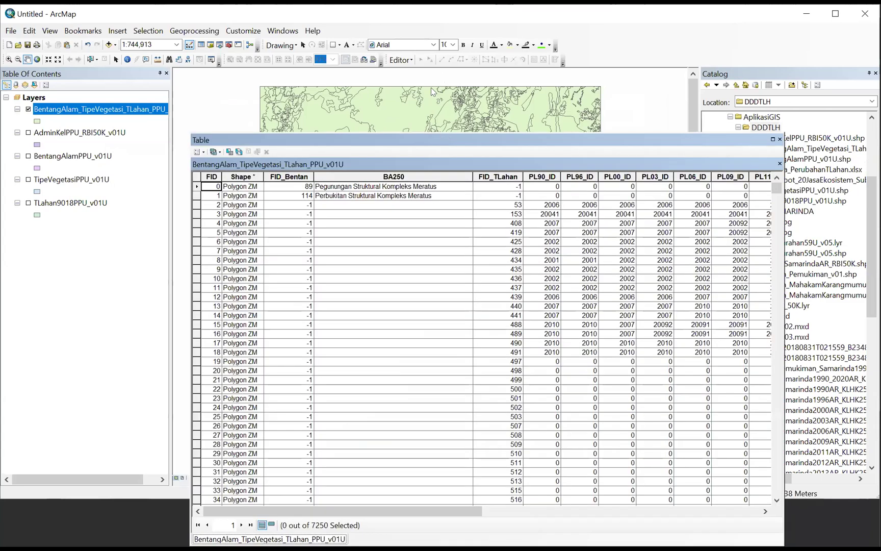
{"action": "left_click_drag", "start_coordinate": [431, 140], "coordinate": [770, 514]}
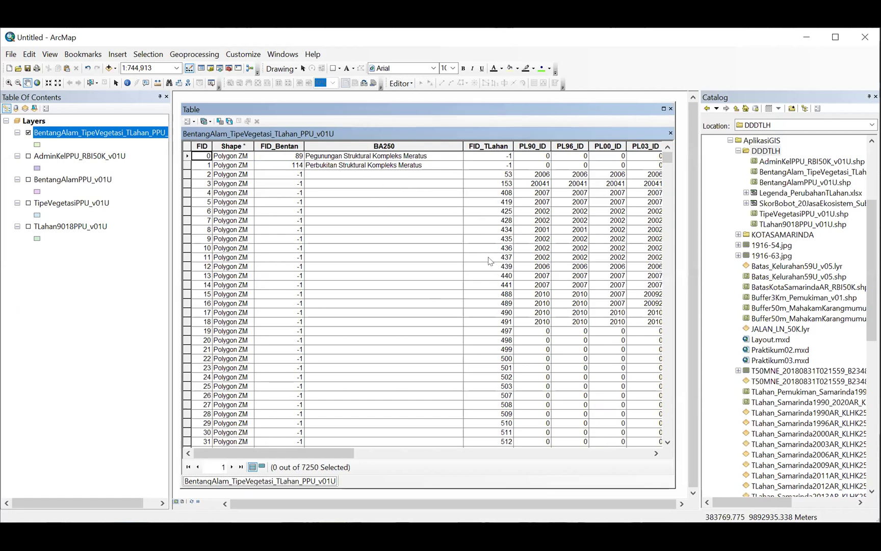
{"action": "left_click_drag", "start_coordinate": [311, 452], "coordinate": [567, 463]}
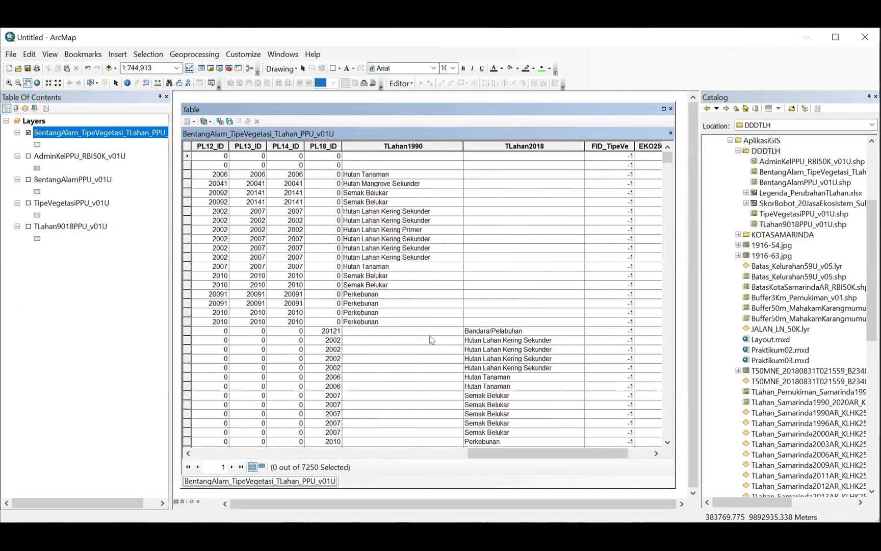
{"action": "left_click_drag", "start_coordinate": [665, 157], "coordinate": [666, 232]}
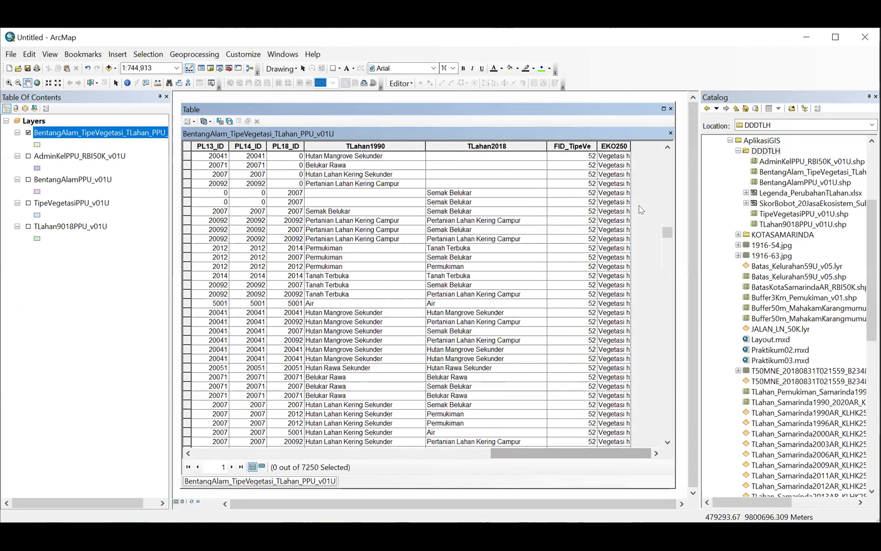
{"action": "left_click_drag", "start_coordinate": [627, 141], "coordinate": [658, 140]}
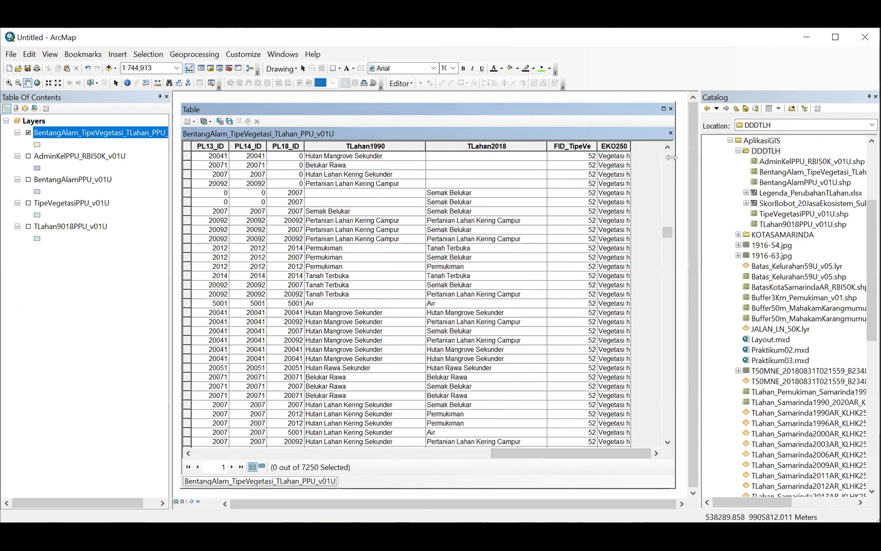
{"action": "left_click_drag", "start_coordinate": [672, 158], "coordinate": [809, 204]}
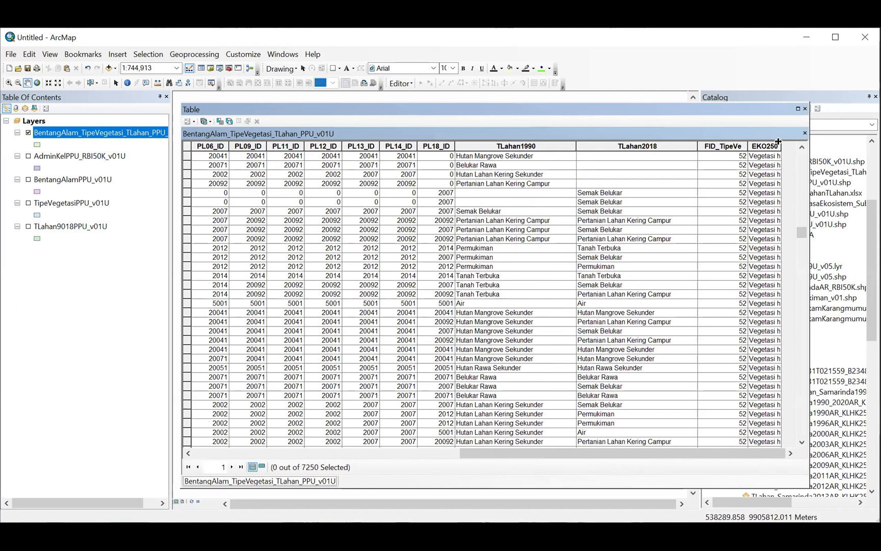
{"action": "left_click_drag", "start_coordinate": [780, 145], "coordinate": [793, 145]}
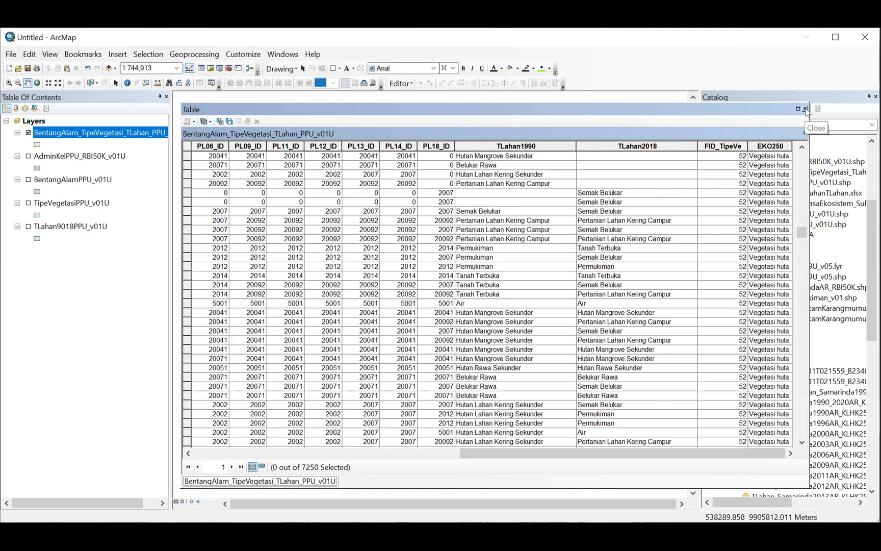
{"action": "left_click", "coordinate": [806, 109]}
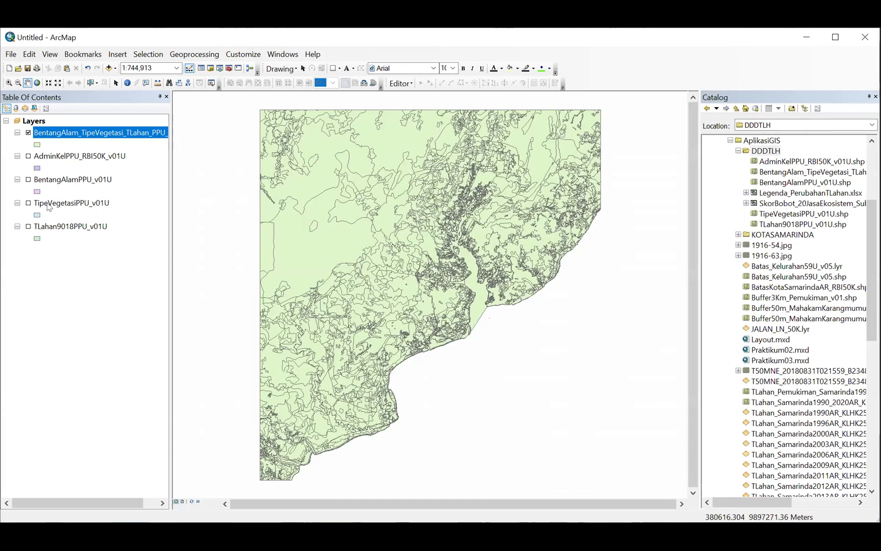
- Show the AdminKelPPU_RBI50K_v01U layer and place it above the union layer in the drawing order
{"action": "left_click", "coordinate": [29, 156]}
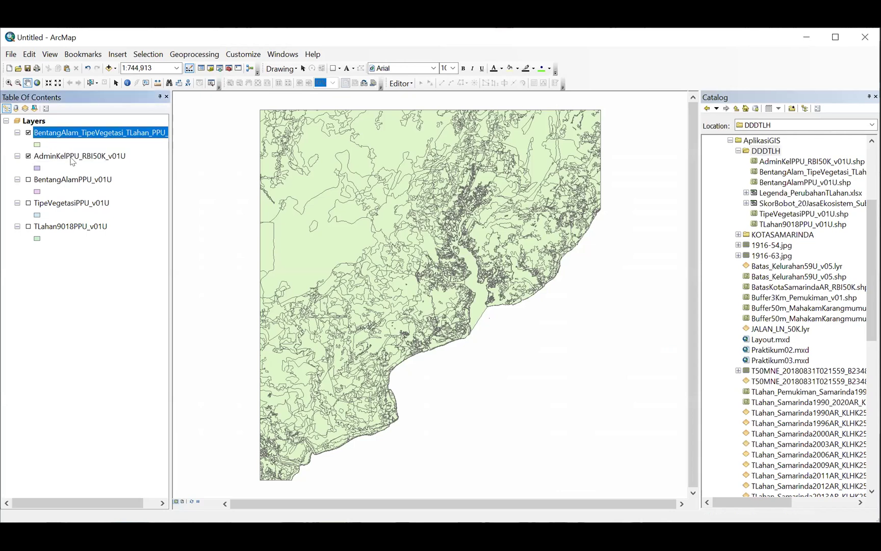
{"action": "left_click", "coordinate": [9, 83]}
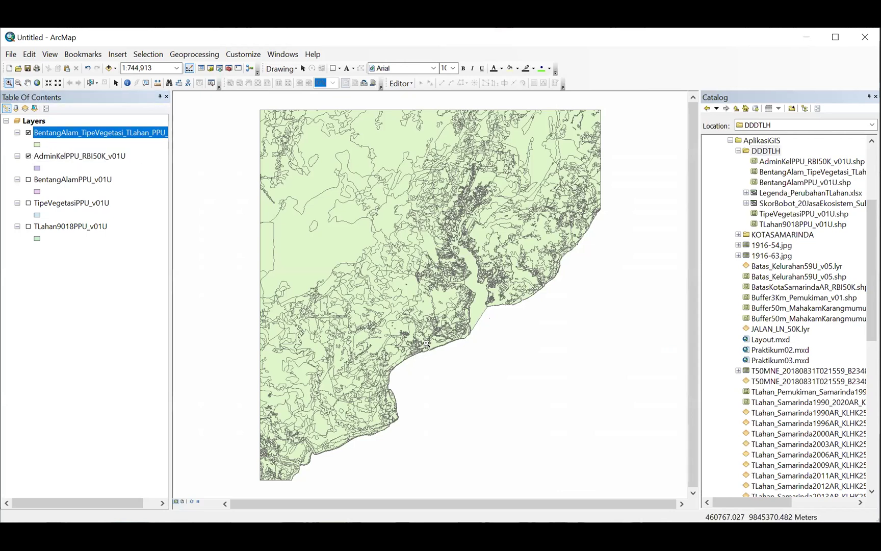
{"action": "left_click_drag", "start_coordinate": [452, 336], "coordinate": [459, 346]}
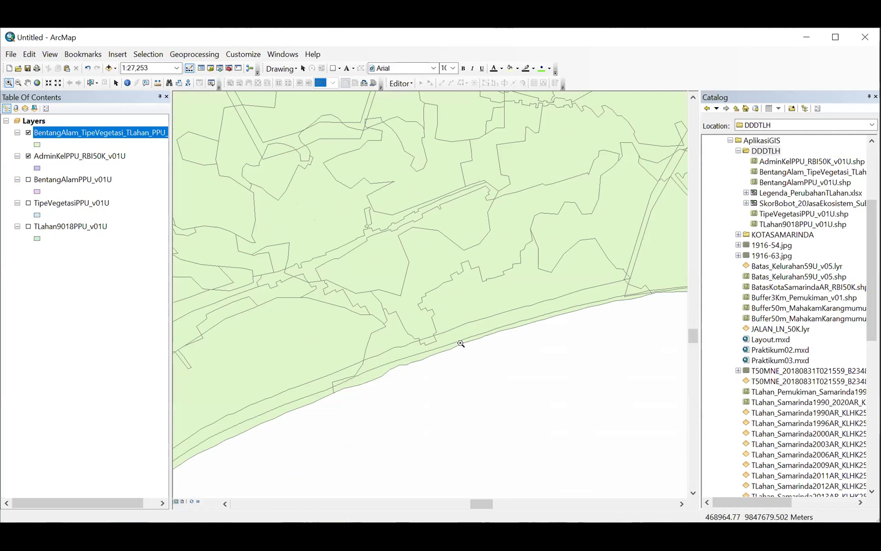
{"action": "left_click_drag", "start_coordinate": [76, 134], "coordinate": [90, 171]}
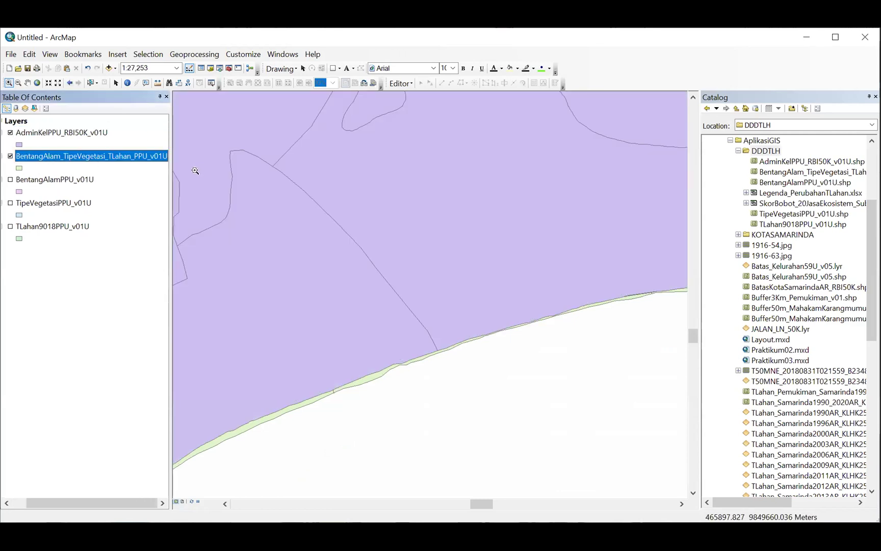
- Compare the administrative boundary with the union layer's edge along the southern coast, and return to the full extent of AdminKelPPU_RBI50K_v01U
{"action": "left_click", "coordinate": [28, 83]}
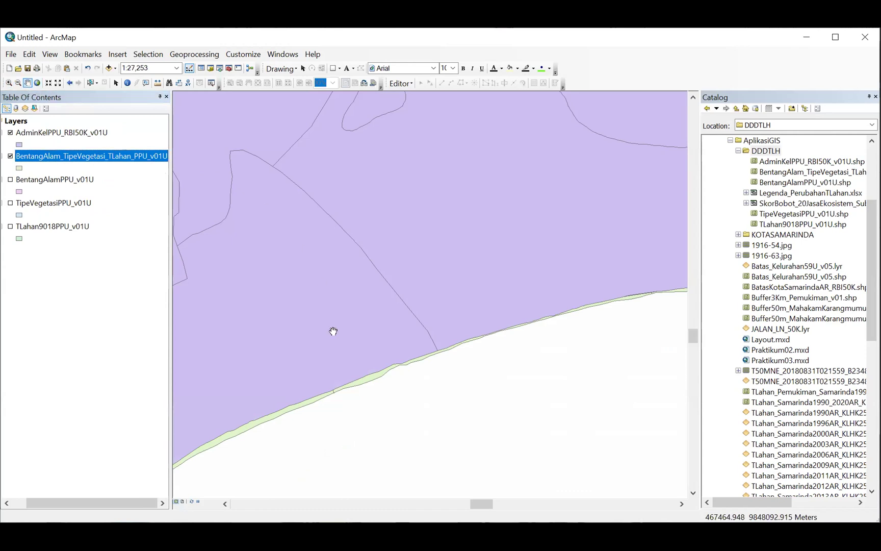
{"action": "left_click_drag", "start_coordinate": [333, 332], "coordinate": [514, 210]}
{"action": "left_click_drag", "start_coordinate": [338, 325], "coordinate": [614, 184]}
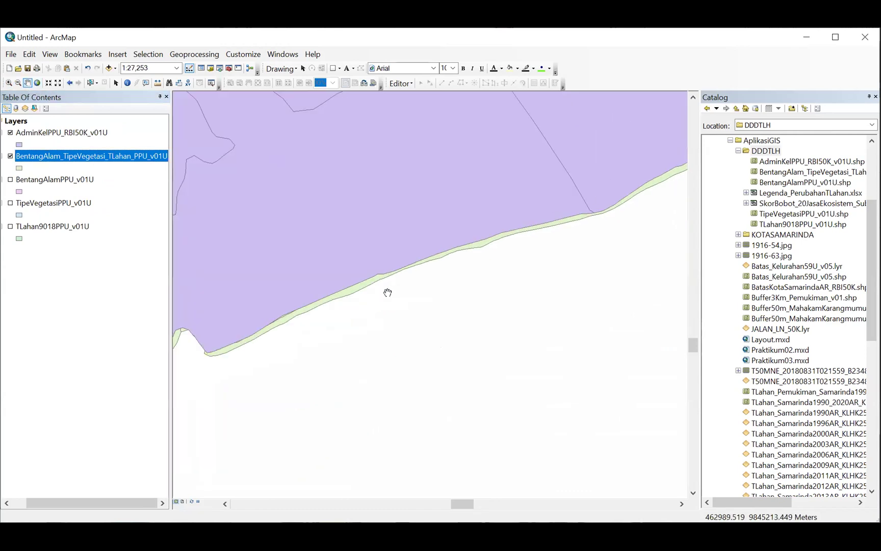
{"action": "left_click_drag", "start_coordinate": [249, 369], "coordinate": [456, 299]}
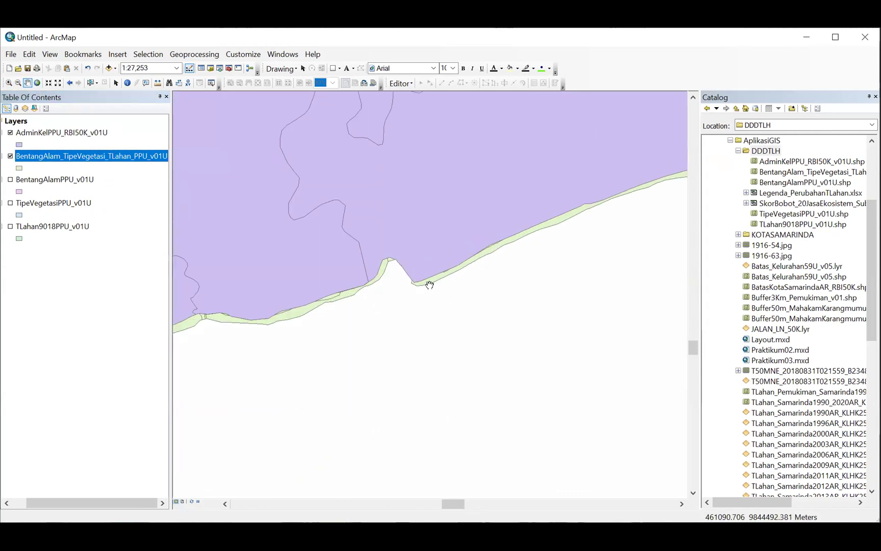
{"action": "left_click", "coordinate": [9, 83]}
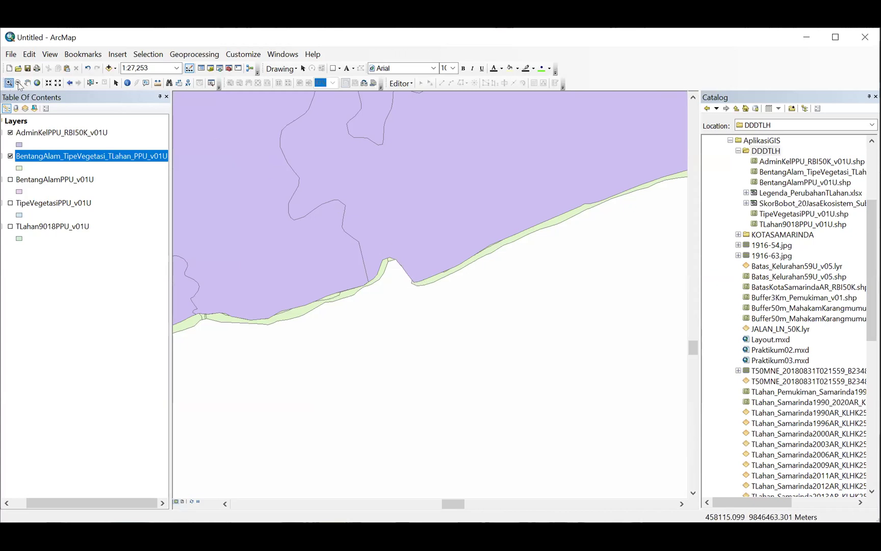
{"action": "left_click_drag", "start_coordinate": [335, 233], "coordinate": [453, 309]}
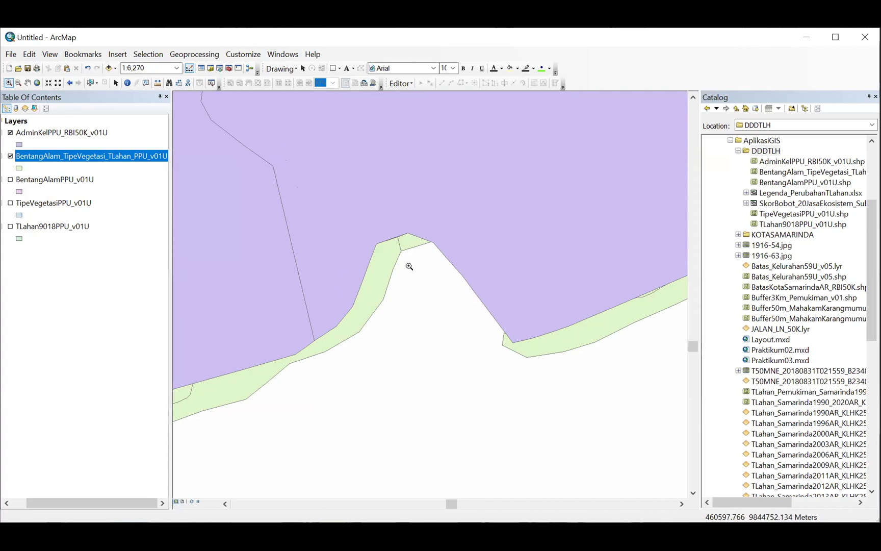
{"action": "left_click", "coordinate": [71, 132]}
{"action": "right_click", "coordinate": [72, 133]}
{"action": "left_click", "coordinate": [97, 193]}
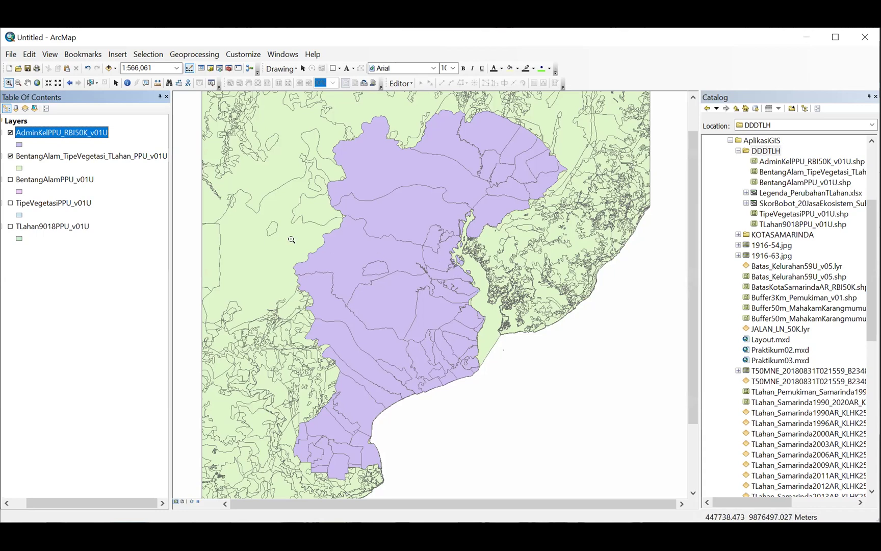
- Open the union layer's attribute table and delete its FID_Bentan field
{"action": "right_click", "coordinate": [89, 159]}
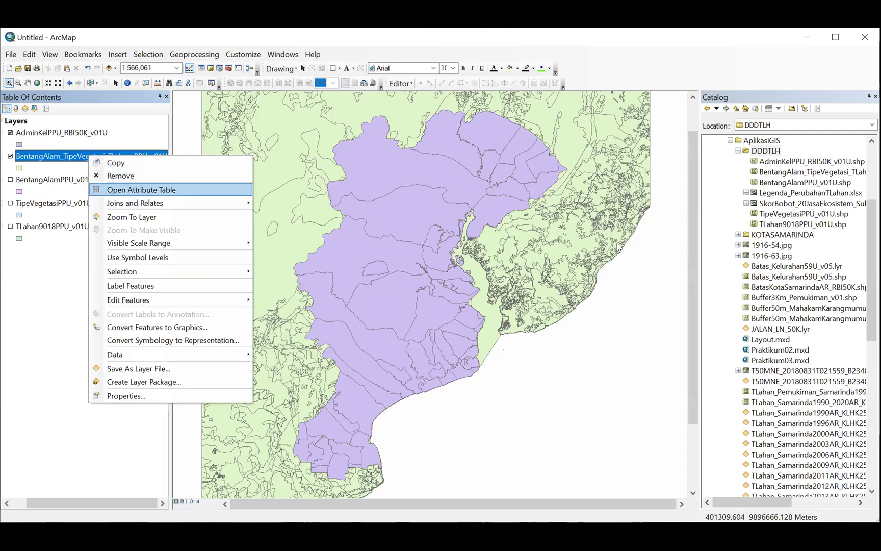
{"action": "left_click", "coordinate": [110, 191]}
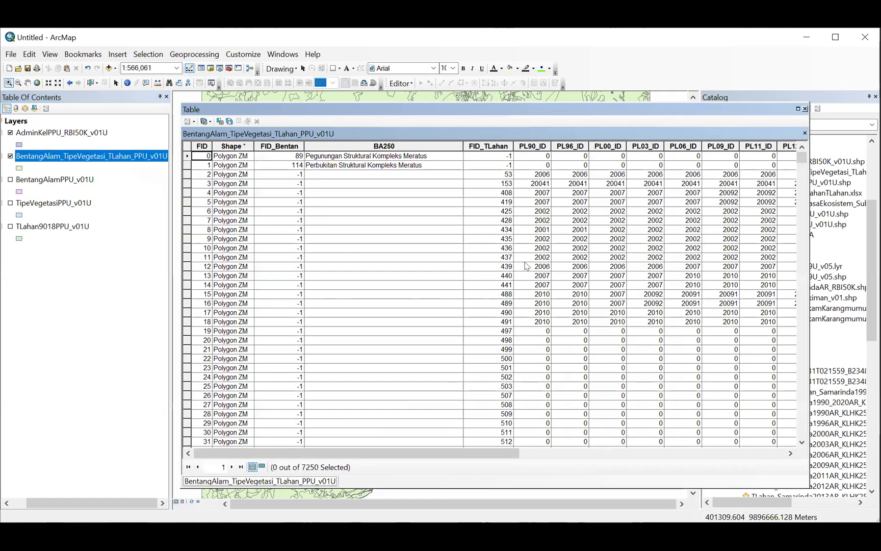
{"action": "left_click", "coordinate": [269, 145]}
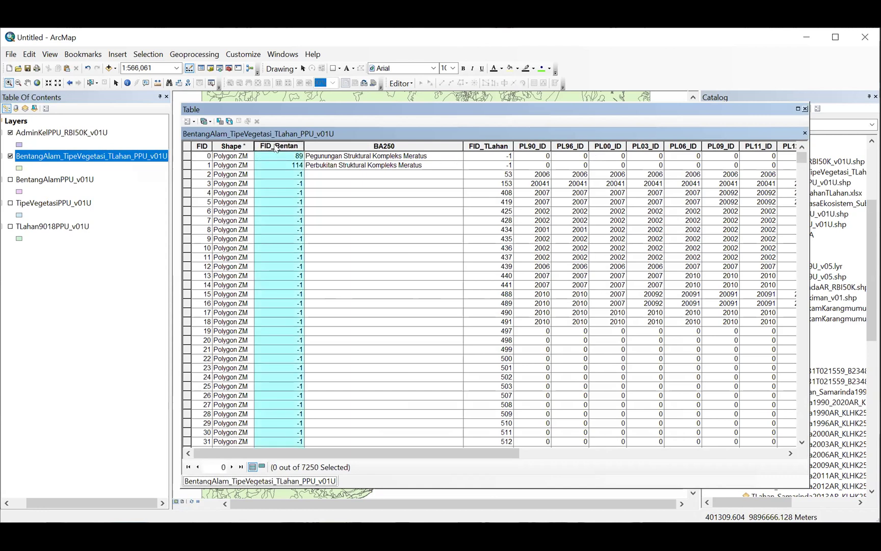
{"action": "right_click", "coordinate": [276, 146]}
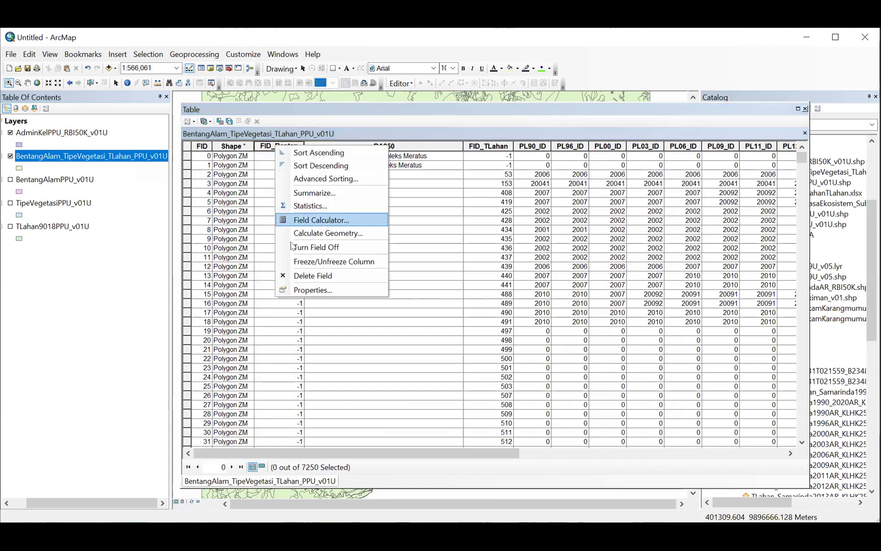
{"action": "left_click", "coordinate": [308, 276]}
{"action": "left_click", "coordinate": [534, 323]}
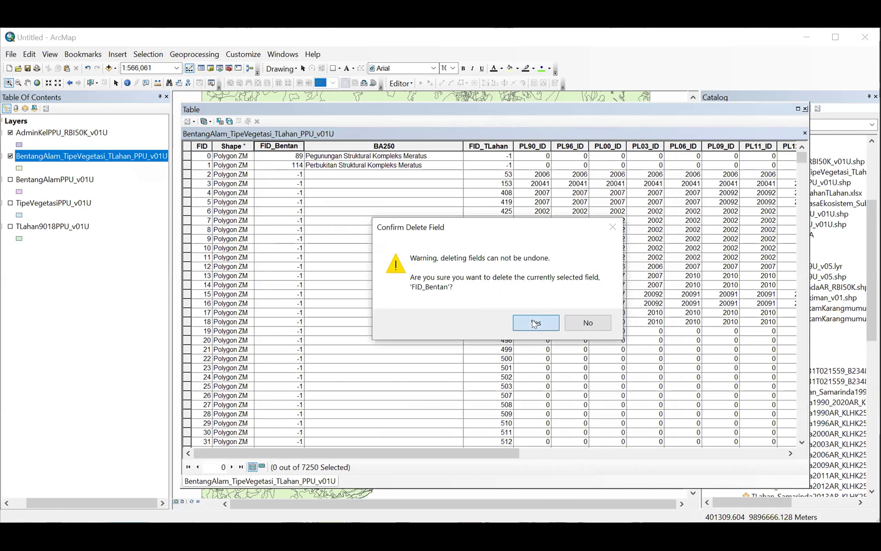
- Delete the FID_TLahan field from the union layer's attribute table
{"action": "left_click", "coordinate": [438, 145]}
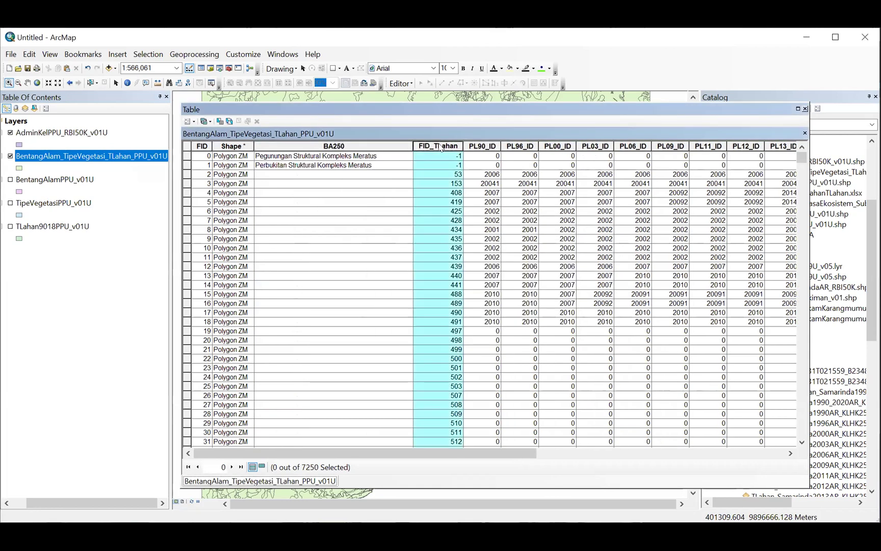
{"action": "right_click", "coordinate": [442, 146]}
{"action": "left_click", "coordinate": [465, 278]}
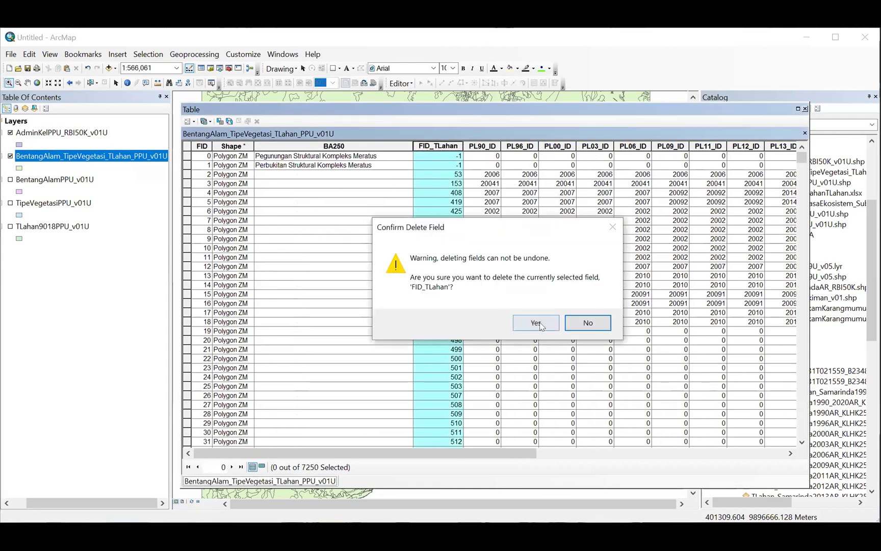
{"action": "left_click", "coordinate": [534, 323]}
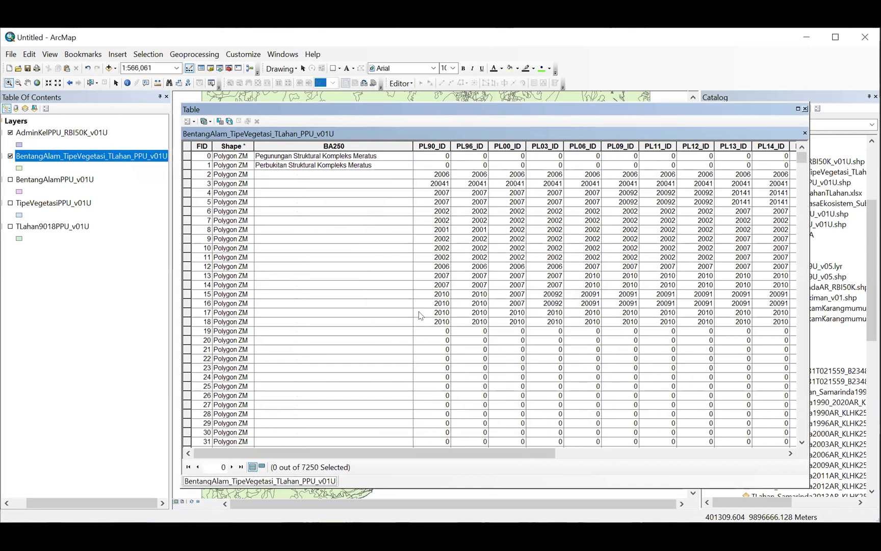
- Delete the FID_TipeVe field, located before EKO250, from the union layer's attribute table
{"action": "left_click_drag", "start_coordinate": [398, 455], "coordinate": [683, 453]}
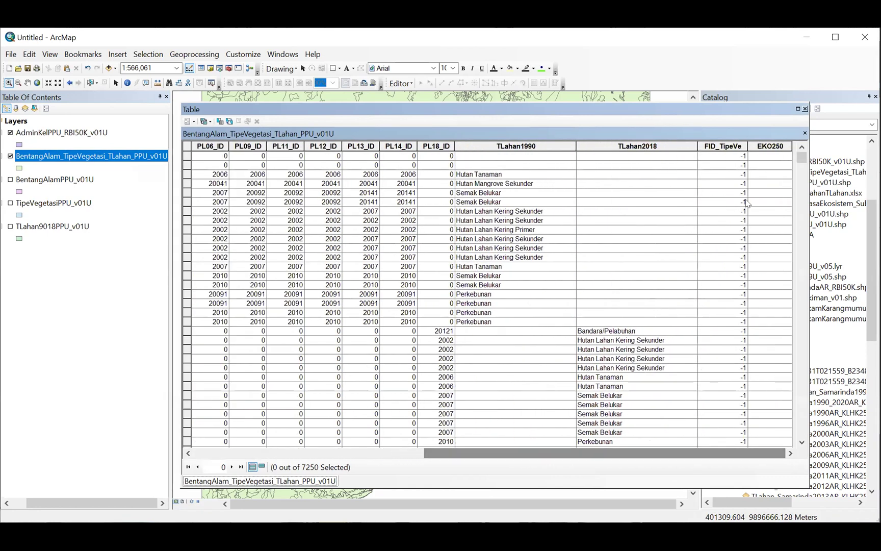
{"action": "left_click", "coordinate": [725, 146]}
{"action": "right_click", "coordinate": [726, 148]}
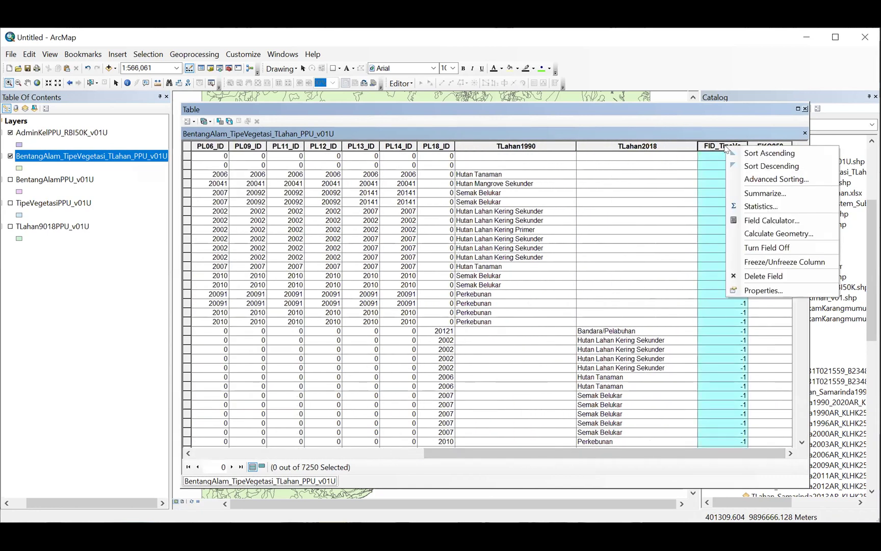
{"action": "left_click", "coordinate": [760, 277]}
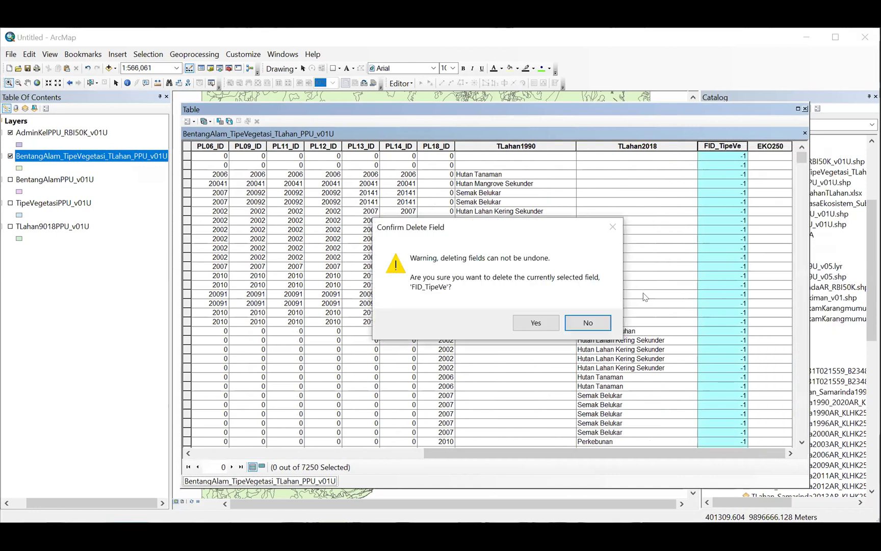
{"action": "left_click", "coordinate": [535, 321]}
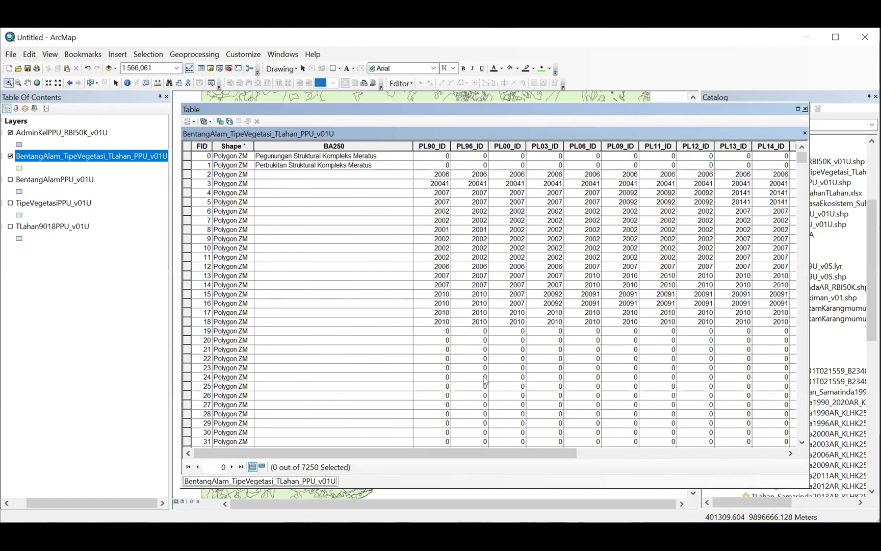
- Check the remaining fields of the union layer's attribute table and dock the table beneath the layer list, enlarging it
{"action": "left_click_drag", "start_coordinate": [415, 453], "coordinate": [651, 461]}
{"action": "left_click", "coordinate": [338, 456]}
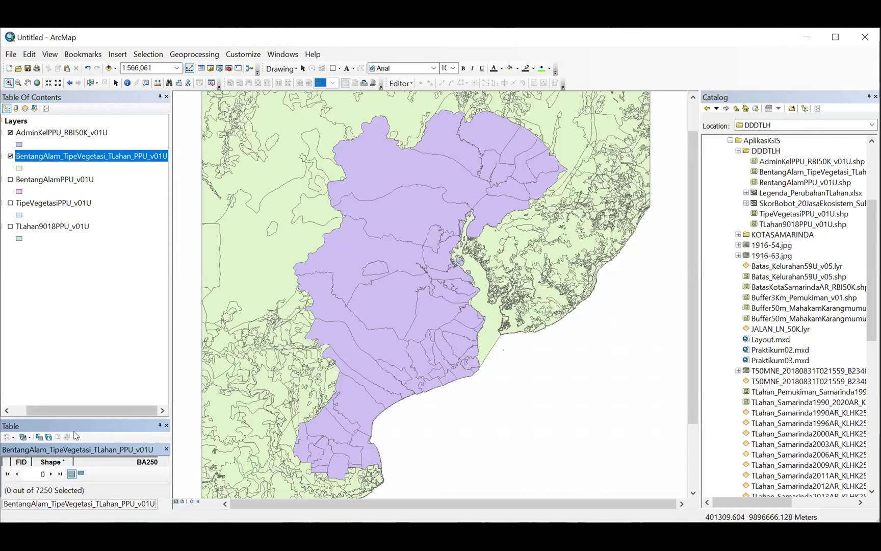
{"action": "left_click_drag", "start_coordinate": [87, 419], "coordinate": [80, 318]}
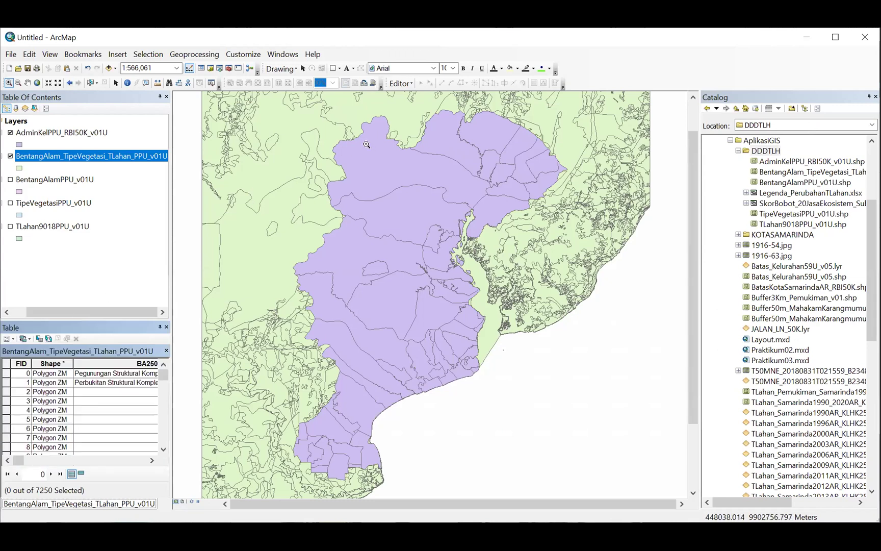
- Open the attribute table of AdminKelPPU_RBI50K_v01U to examine its village and district fields
{"action": "left_click", "coordinate": [78, 133]}
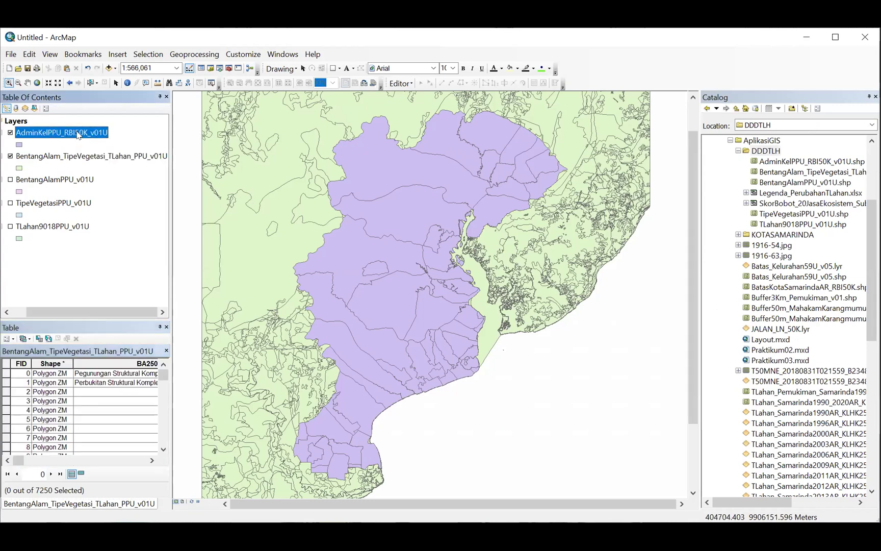
{"action": "right_click", "coordinate": [78, 133]}
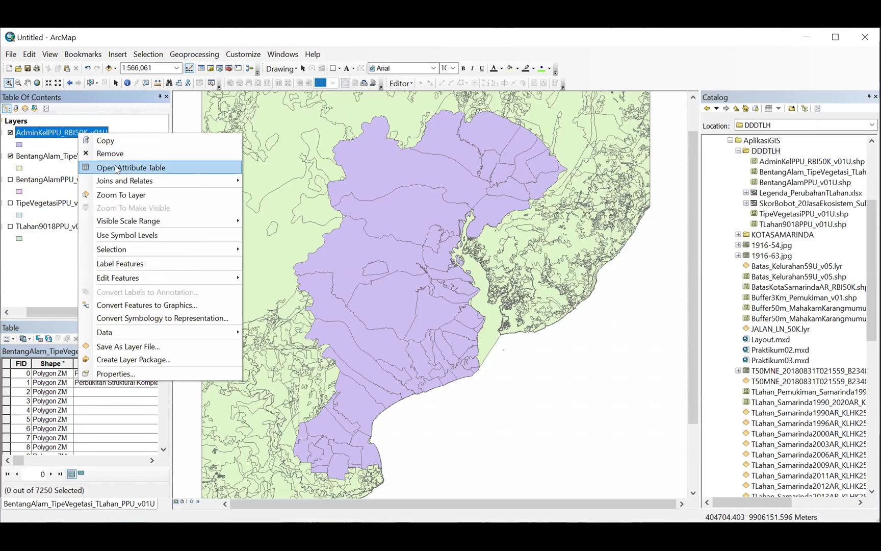
{"action": "left_click", "coordinate": [132, 167]}
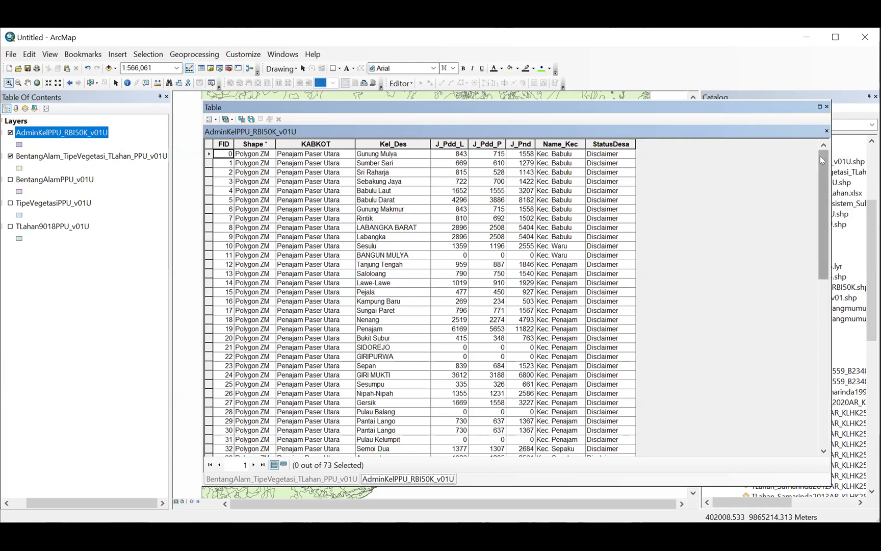
- Remove the BentangAlamPPU_v01U, TipeVegetasiPPU_v01U and TLahan9018PPU_v01U layers from the map
{"action": "left_click_drag", "start_coordinate": [820, 155], "coordinate": [712, 169]}
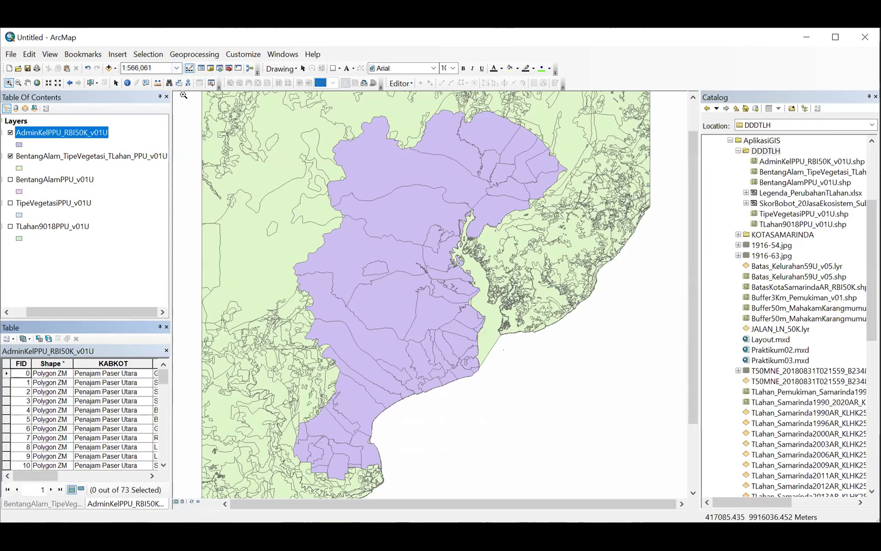
{"action": "left_click_drag", "start_coordinate": [94, 311], "coordinate": [80, 311]}
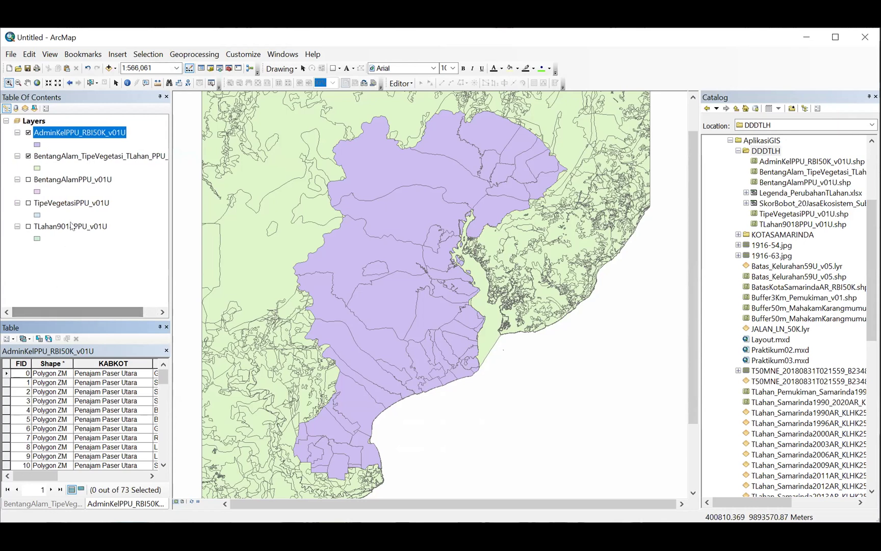
{"action": "right_click", "coordinate": [66, 180]}
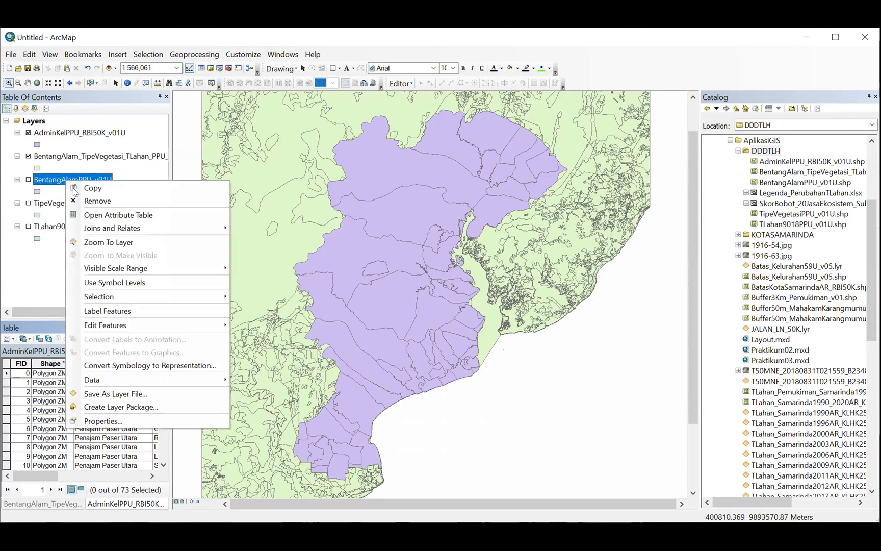
{"action": "left_click", "coordinate": [84, 201]}
{"action": "left_click", "coordinate": [85, 182]}
{"action": "right_click", "coordinate": [84, 181]}
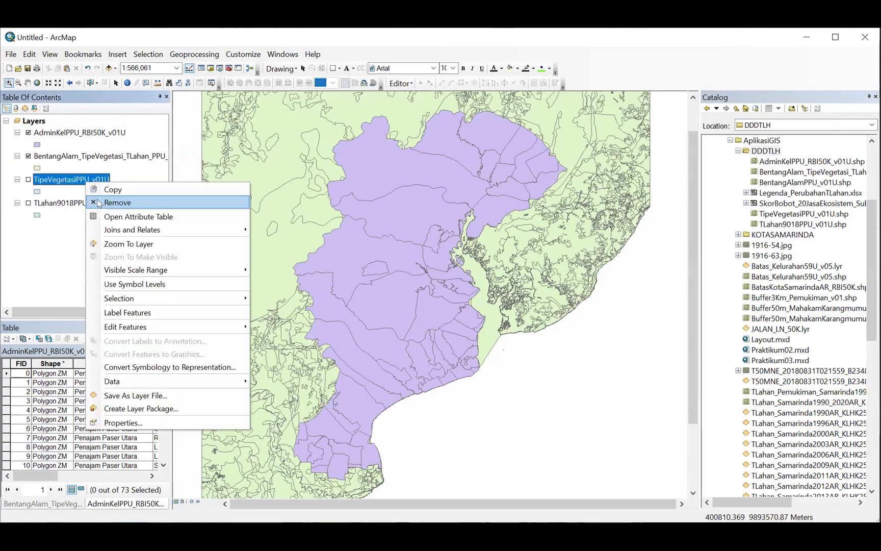
{"action": "left_click", "coordinate": [96, 200]}
{"action": "left_click", "coordinate": [95, 181]}
{"action": "right_click", "coordinate": [95, 181]}
{"action": "left_click", "coordinate": [122, 201]}
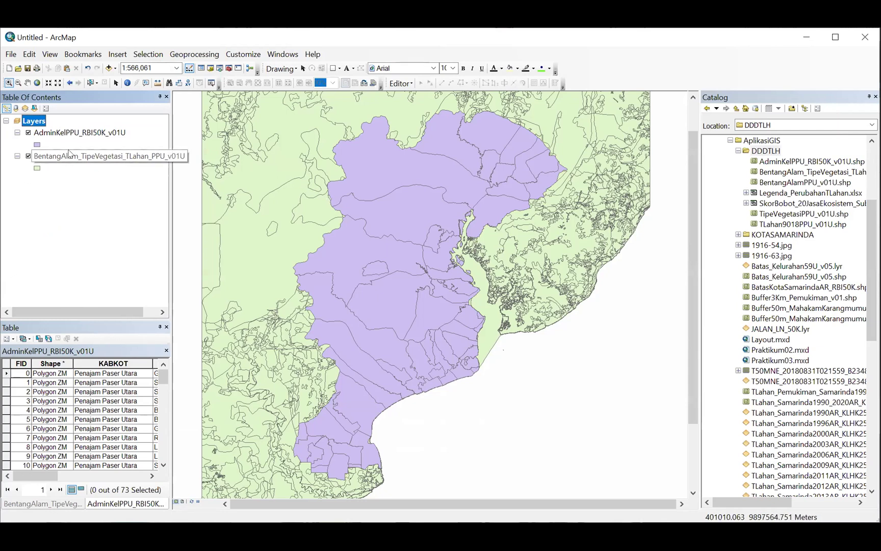
- Start a Union with BentangAlam_TipeVegetasi_TLahan_PPU_v01U and AdminKelPPU_RBI50K_v01U as the input features
{"action": "left_click", "coordinate": [197, 58]}
{"action": "left_click", "coordinate": [198, 108]}
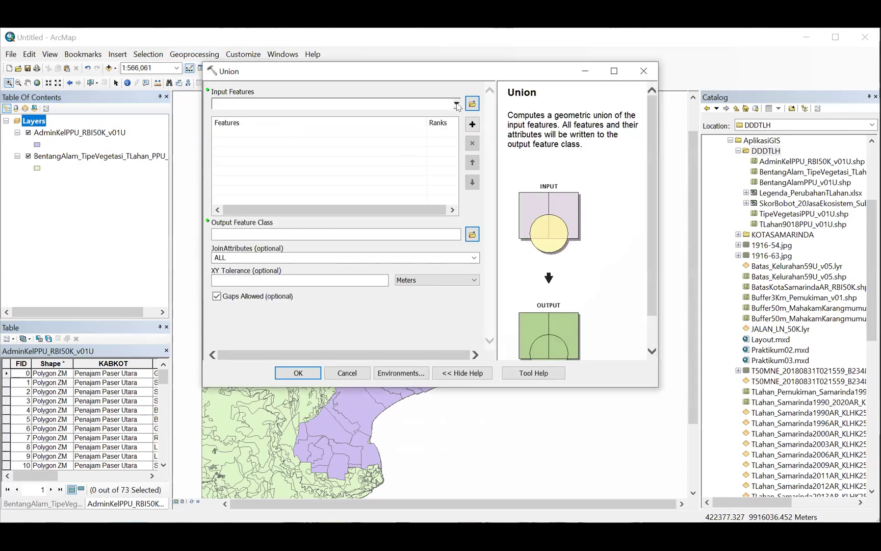
{"action": "left_click", "coordinate": [456, 104]}
{"action": "left_click", "coordinate": [313, 128]}
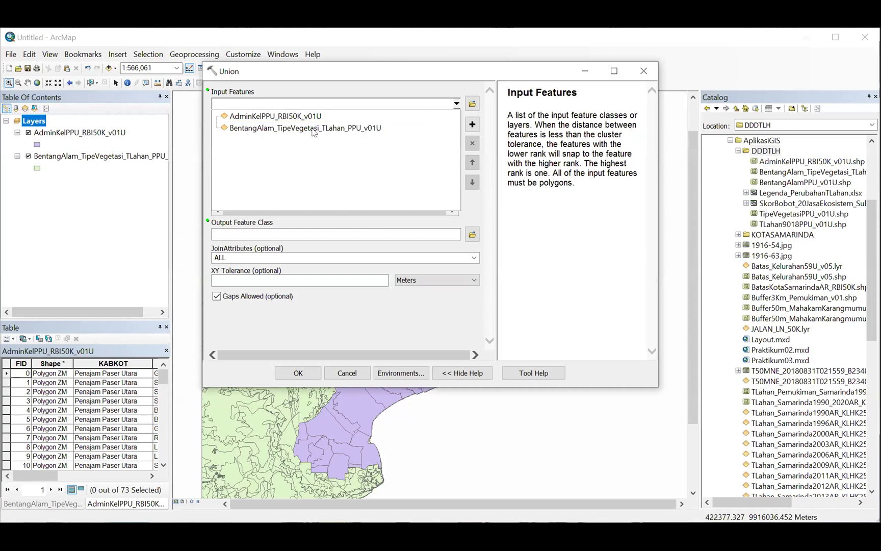
{"action": "left_click", "coordinate": [456, 104]}
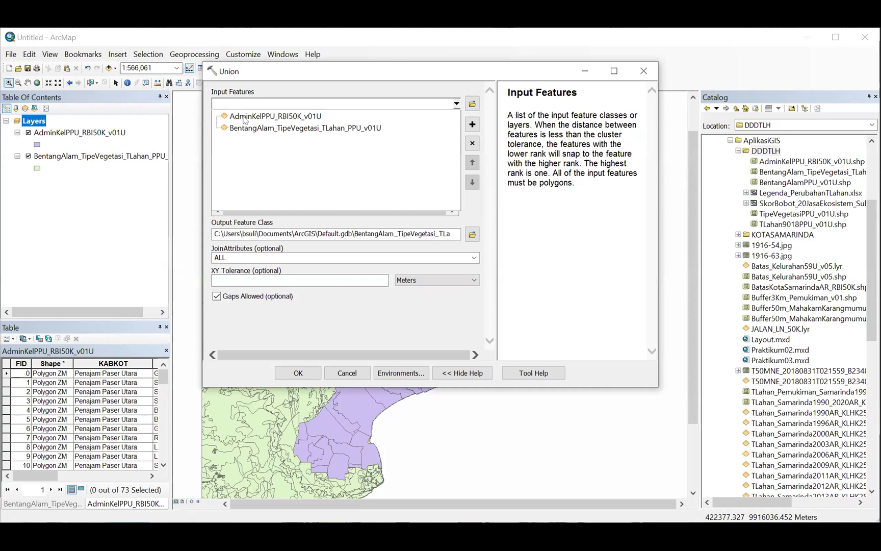
{"action": "left_click", "coordinate": [275, 116]}
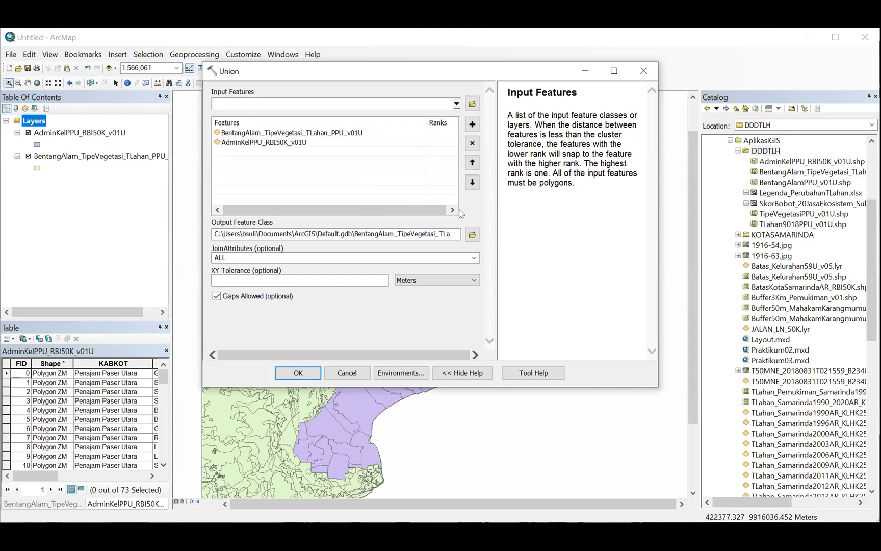
- Name the union output BentangAlam_TipeVegetasi_TLahan_PPU_v02U.shp in the DDDTLH folder and run the Union
{"action": "left_click", "coordinate": [472, 235]}
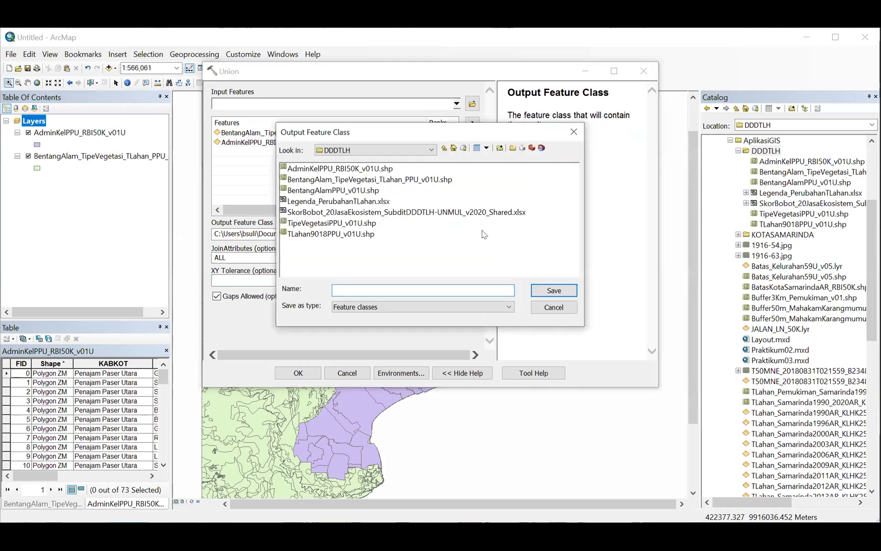
{"action": "left_click", "coordinate": [397, 149]}
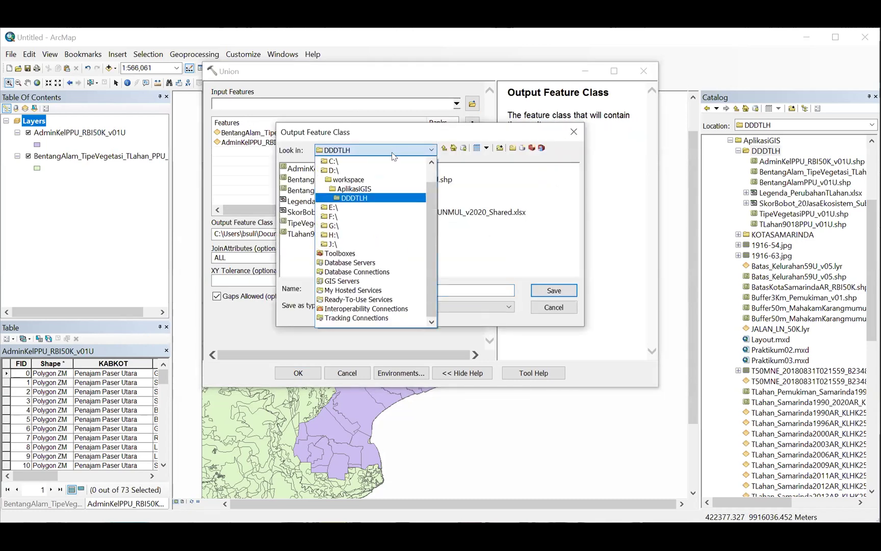
{"action": "left_click", "coordinate": [474, 189]}
{"action": "left_click", "coordinate": [423, 181]}
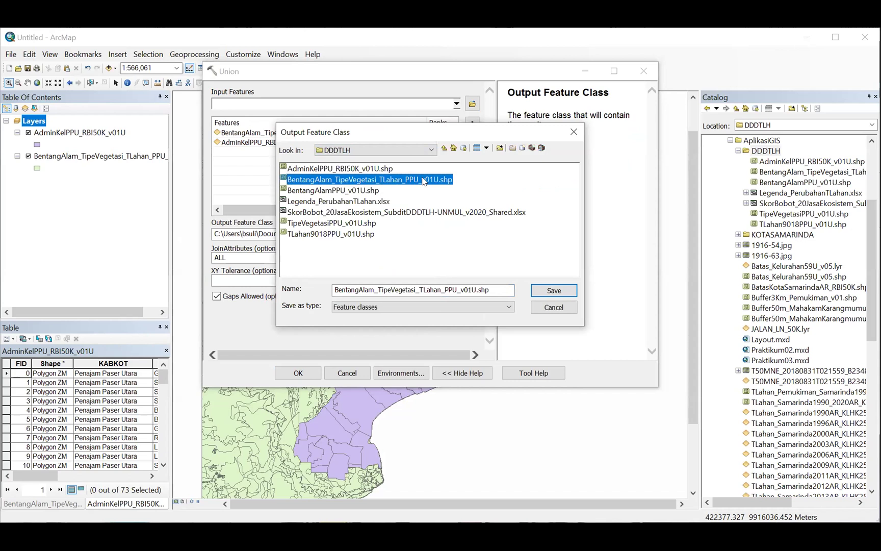
{"action": "left_click", "coordinate": [468, 290]}
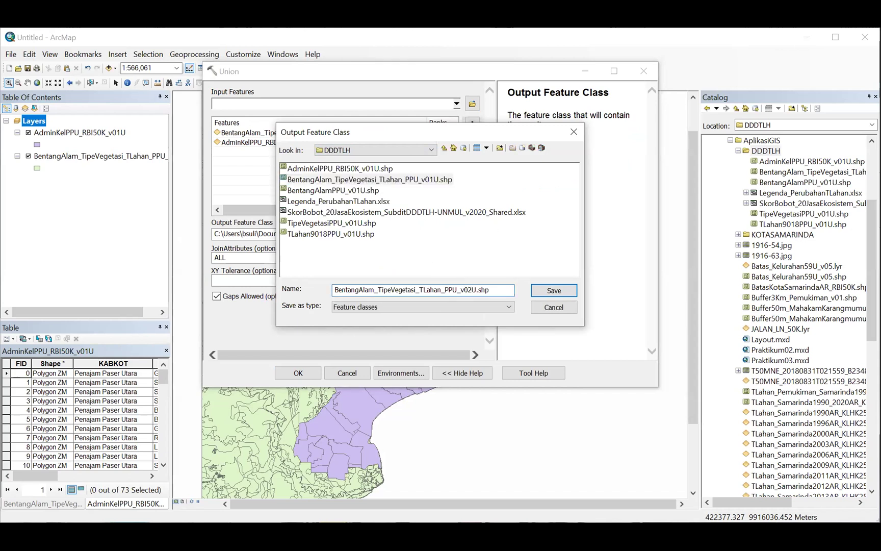
{"action": "left_click", "coordinate": [549, 291]}
{"action": "left_click", "coordinate": [286, 375]}
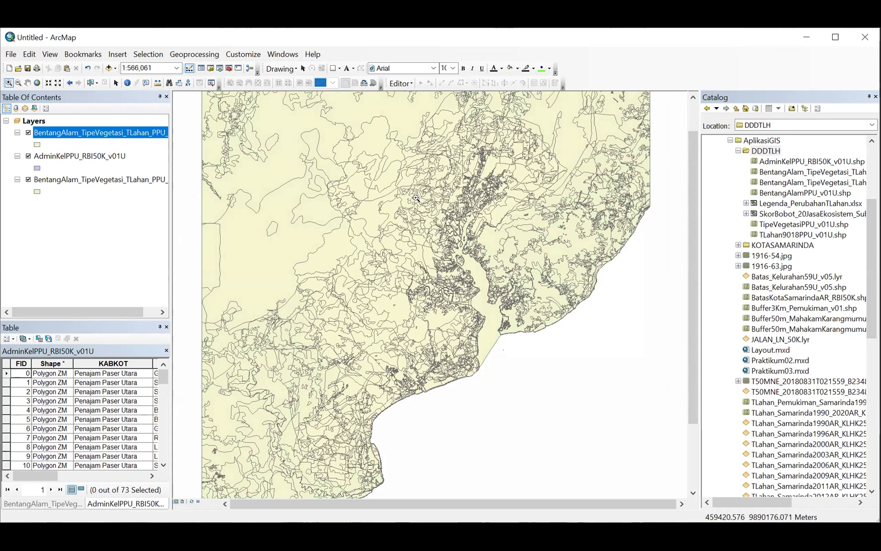
- Remove AdminKelPPU_RBI50K_v01U and BentangAlam_TipeVegetasi_TLahan_PPU_v01U from the map, keeping only the v02U union layer
{"action": "left_click", "coordinate": [45, 159]}
{"action": "right_click", "coordinate": [45, 159]}
{"action": "left_click", "coordinate": [71, 177]}
{"action": "left_click", "coordinate": [57, 156]}
{"action": "right_click", "coordinate": [57, 156]}
{"action": "left_click", "coordinate": [69, 174]}
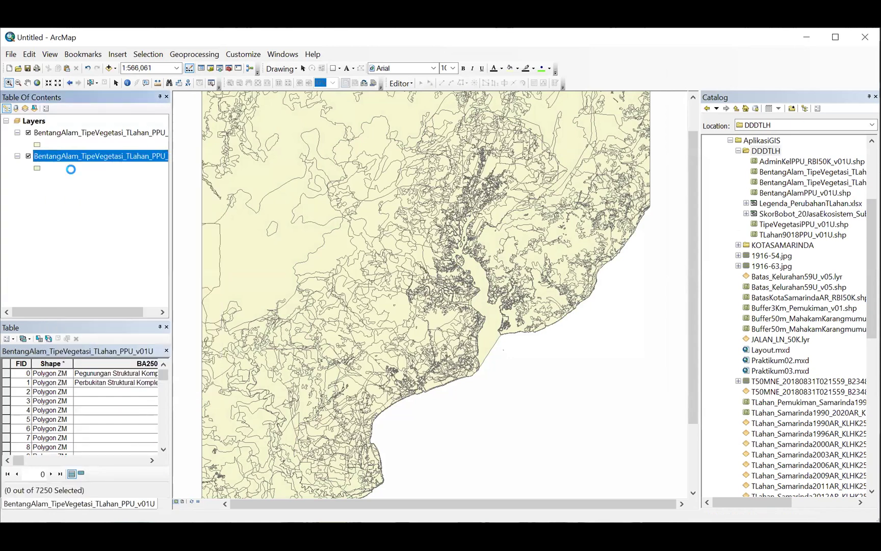
- Open the attribute table of BentangAlam_TipeVegetasi_TLahan_PPU_v02U and widen the EKO250 column to read its vegetation types
{"action": "left_click", "coordinate": [81, 134]}
{"action": "right_click", "coordinate": [80, 134]}
{"action": "left_click", "coordinate": [142, 166]}
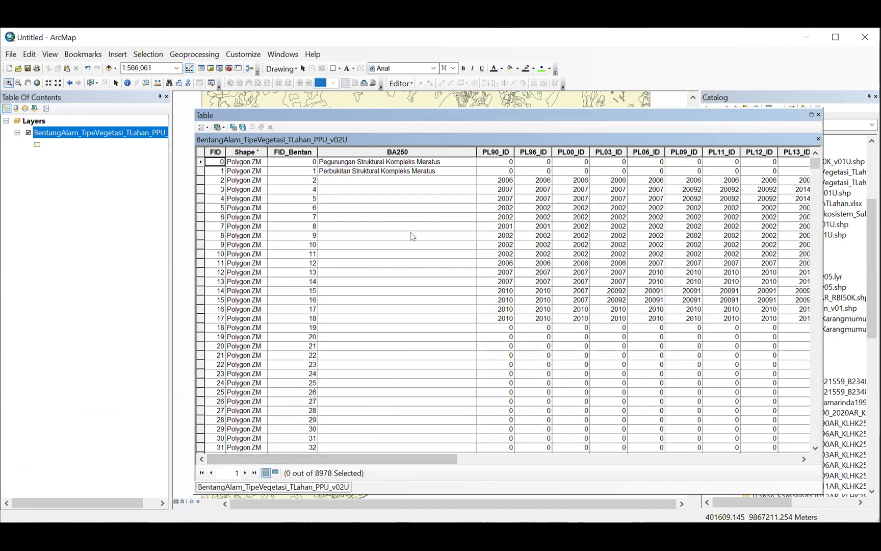
{"action": "left_click_drag", "start_coordinate": [351, 457], "coordinate": [648, 474]}
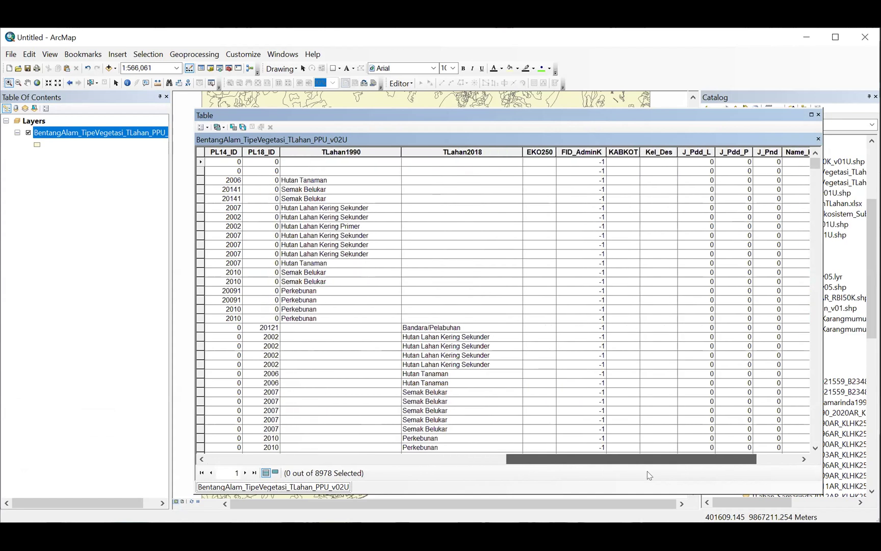
{"action": "left_click_drag", "start_coordinate": [815, 164], "coordinate": [814, 235]}
{"action": "left_click_drag", "start_coordinate": [555, 148], "coordinate": [655, 151]}
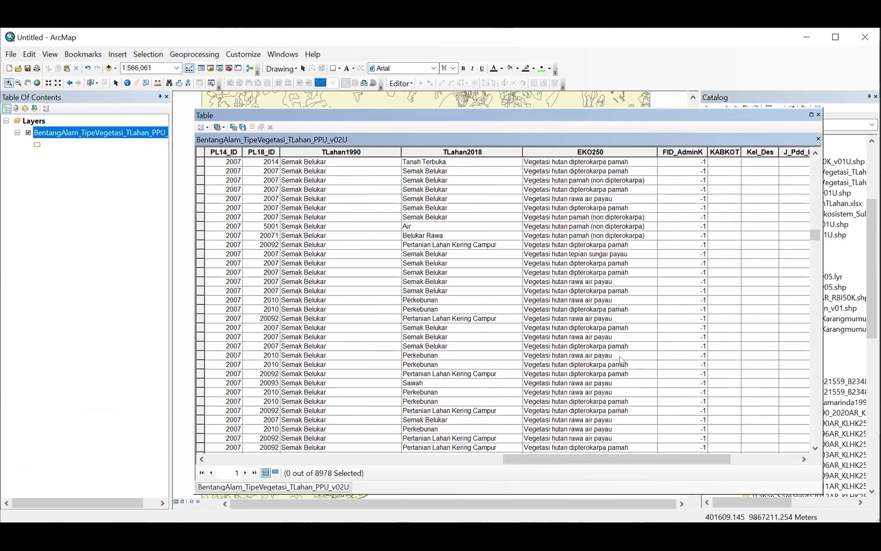
- Examine the v02U records, comparing FID_AdminK, KABKOT, Kel_Des and Name_Kec with the land cover and vegetation fields
{"action": "left_click_drag", "start_coordinate": [580, 460], "coordinate": [659, 461]}
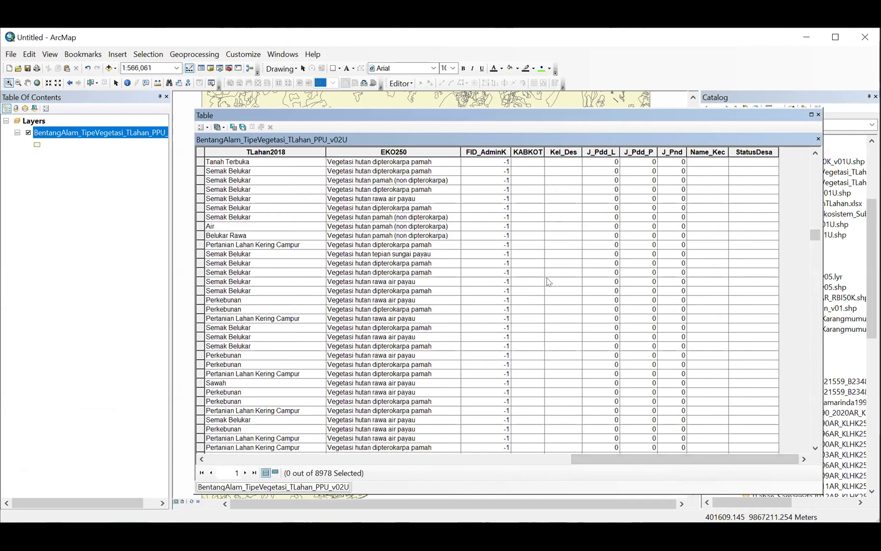
{"action": "left_click_drag", "start_coordinate": [815, 235], "coordinate": [816, 302]}
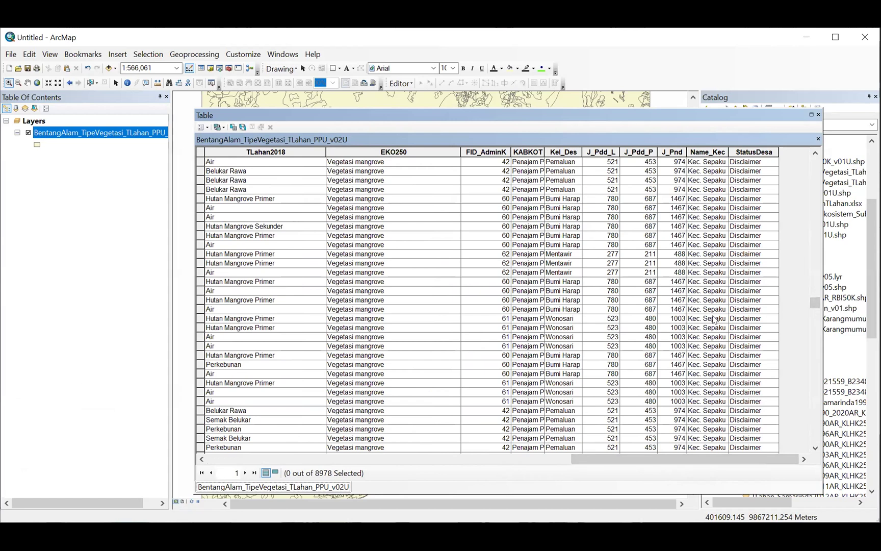
{"action": "left_click_drag", "start_coordinate": [815, 302], "coordinate": [817, 285]}
{"action": "left_click_drag", "start_coordinate": [819, 240], "coordinate": [805, 288]}
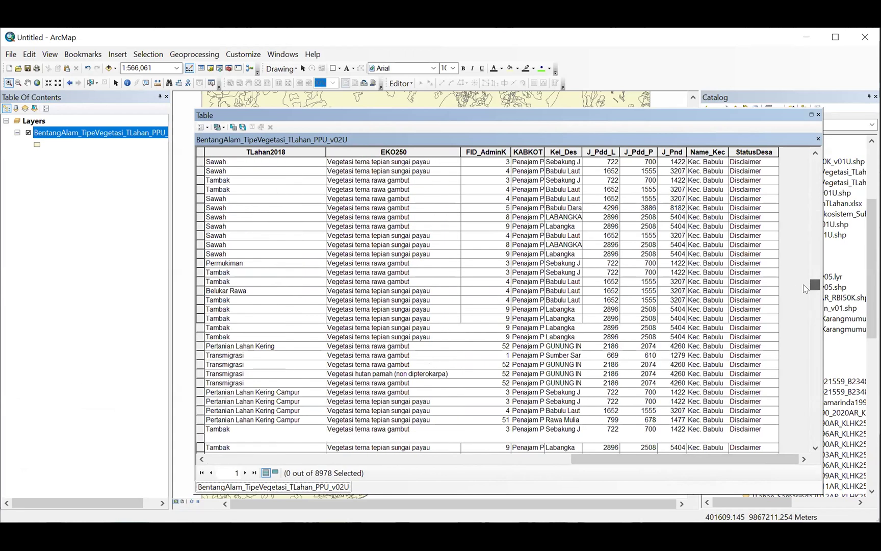
{"action": "scroll", "coordinate": [614, 248], "scroll_direction": "down", "scroll_amount": 4}
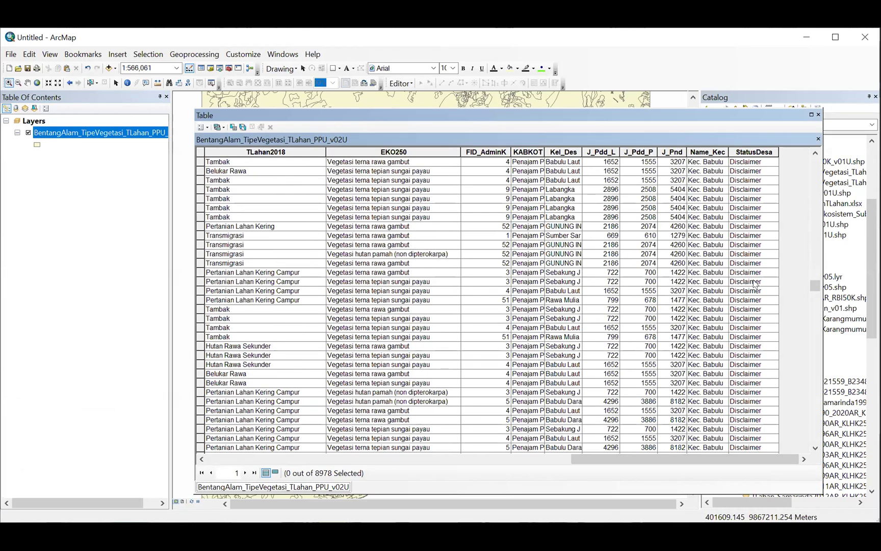
{"action": "left_click_drag", "start_coordinate": [658, 462], "coordinate": [207, 462]}
{"action": "left_click_drag", "start_coordinate": [505, 461], "coordinate": [641, 463]}
{"action": "left_click_drag", "start_coordinate": [814, 287], "coordinate": [814, 162]}
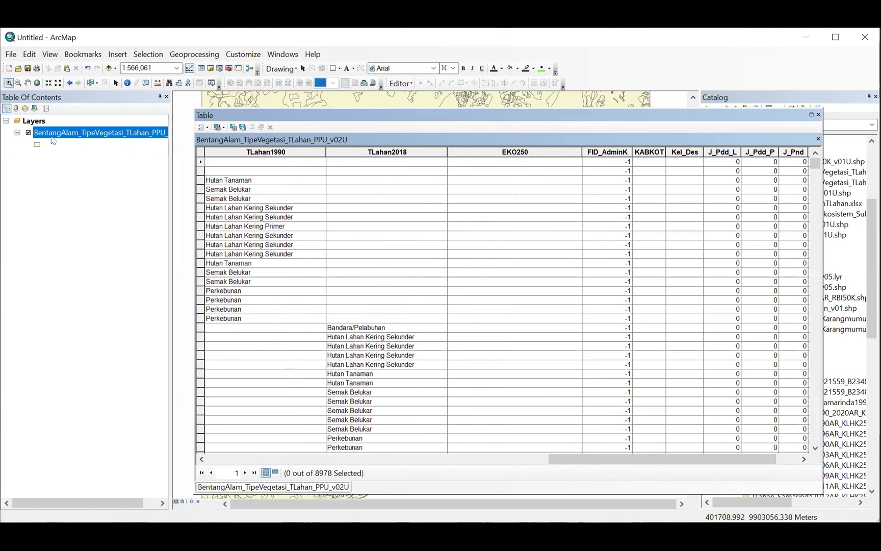
- Start editing the v02U union layer and select its features by attributes with "FID_AdminK" = -1
{"action": "right_click", "coordinate": [43, 134]}
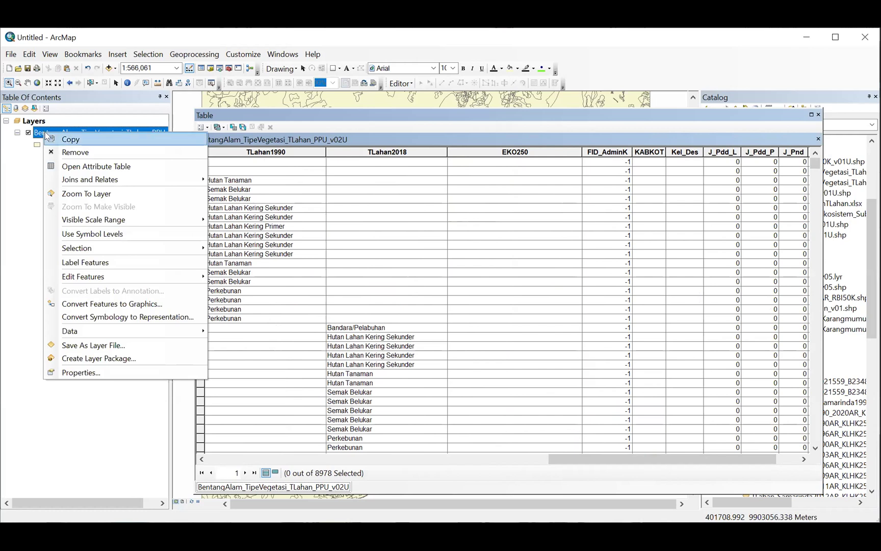
{"action": "mouse_move", "coordinate": [176, 277]}
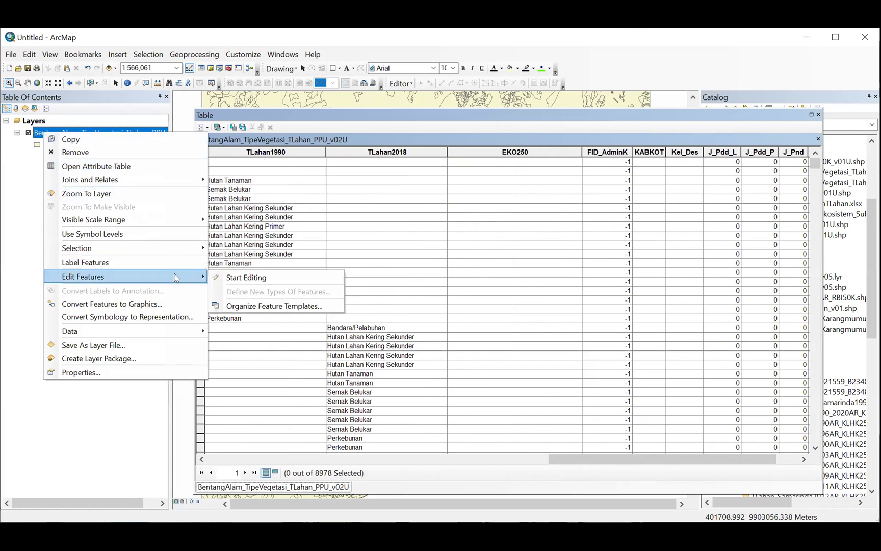
{"action": "left_click", "coordinate": [247, 276]}
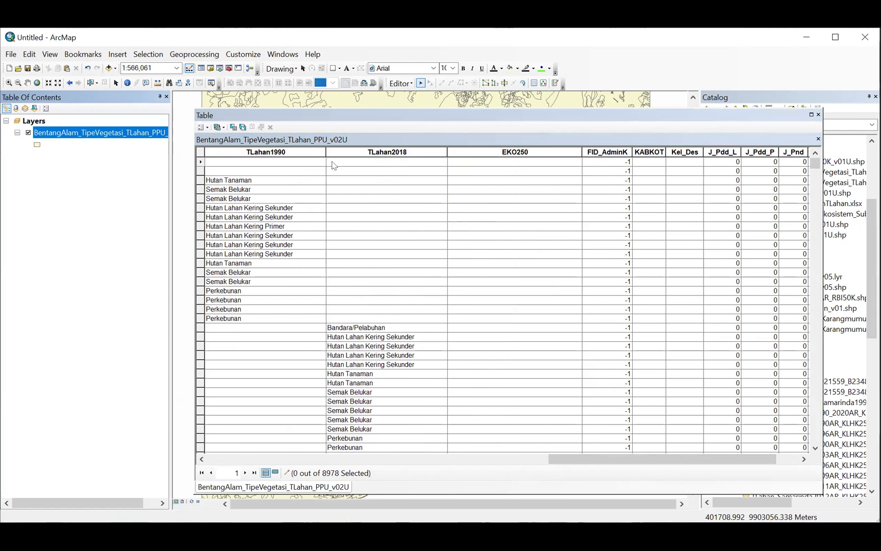
{"action": "left_click", "coordinate": [156, 56]}
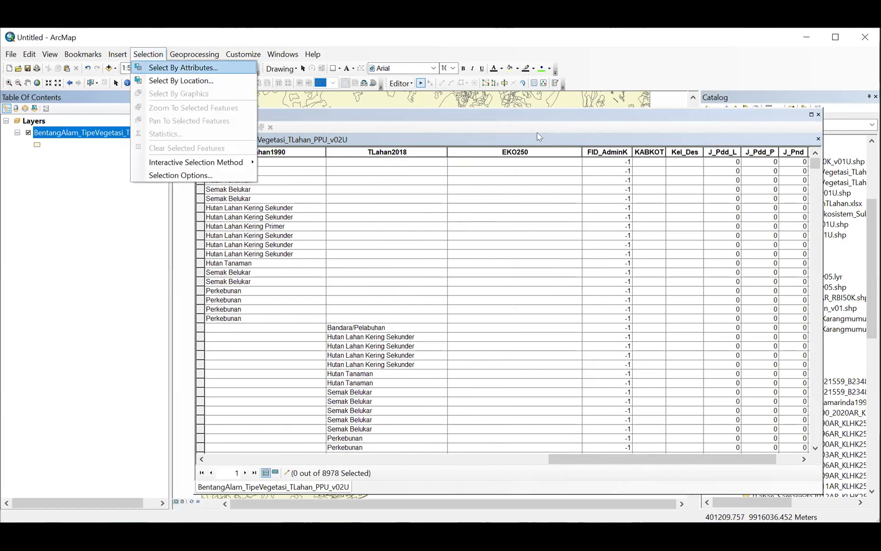
{"action": "key", "text": "Return"}
{"action": "left_click_drag", "start_coordinate": [218, 128], "coordinate": [214, 149]}
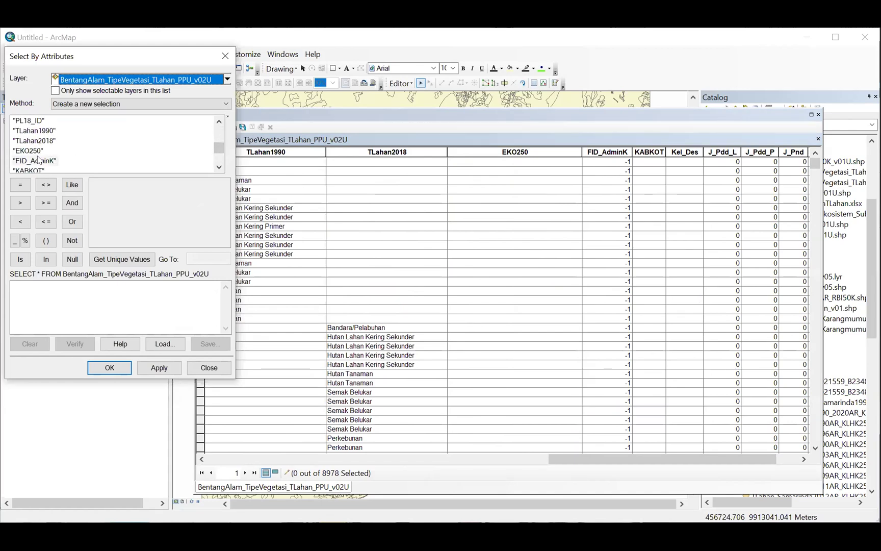
{"action": "double_click", "coordinate": [34, 161]}
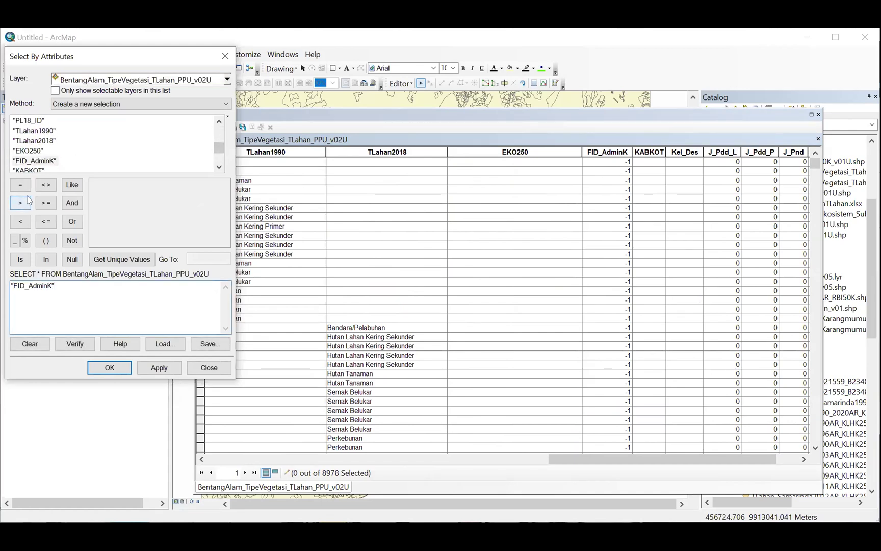
{"action": "left_click", "coordinate": [21, 185]}
{"action": "type", "text": "-1"}
{"action": "left_click", "coordinate": [112, 367]}
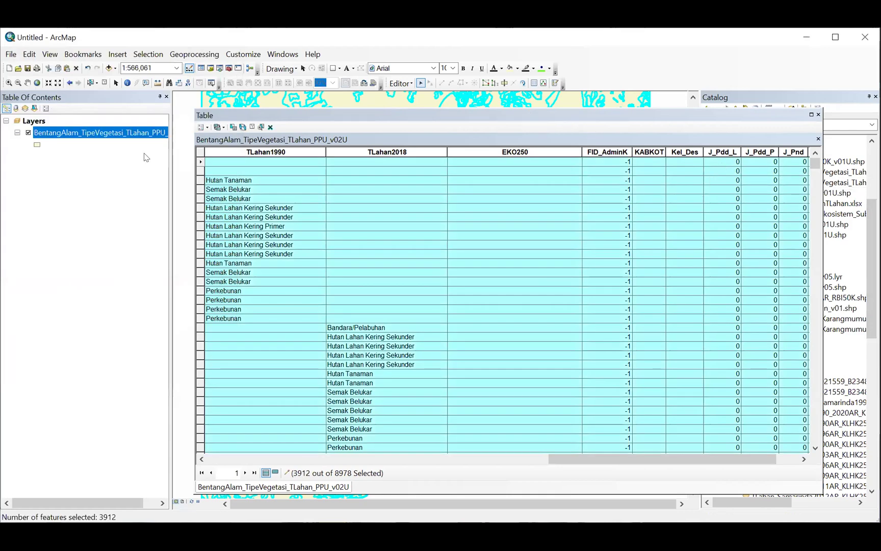
- Zoom to the full v02U layer, delete the selected features outside the administrative area, and check the remaining records' administrative fields
{"action": "right_click", "coordinate": [140, 135]}
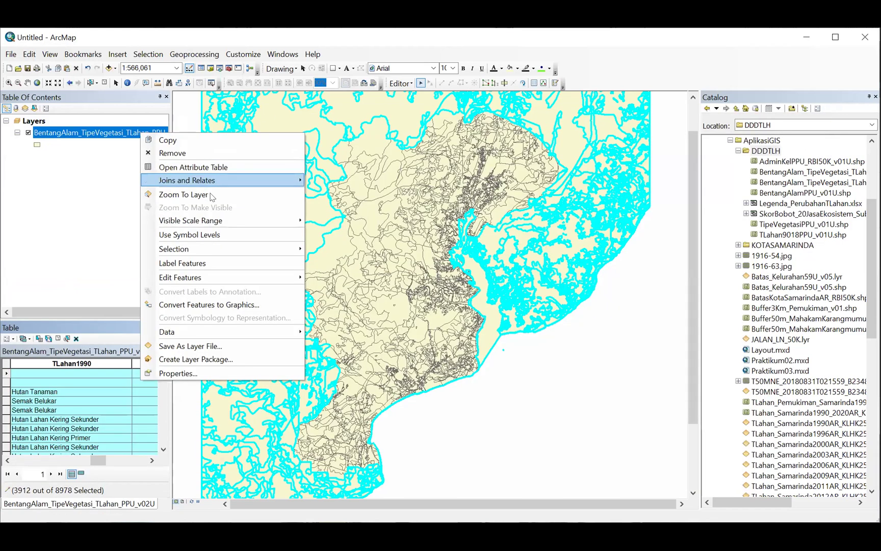
{"action": "left_click", "coordinate": [183, 194]}
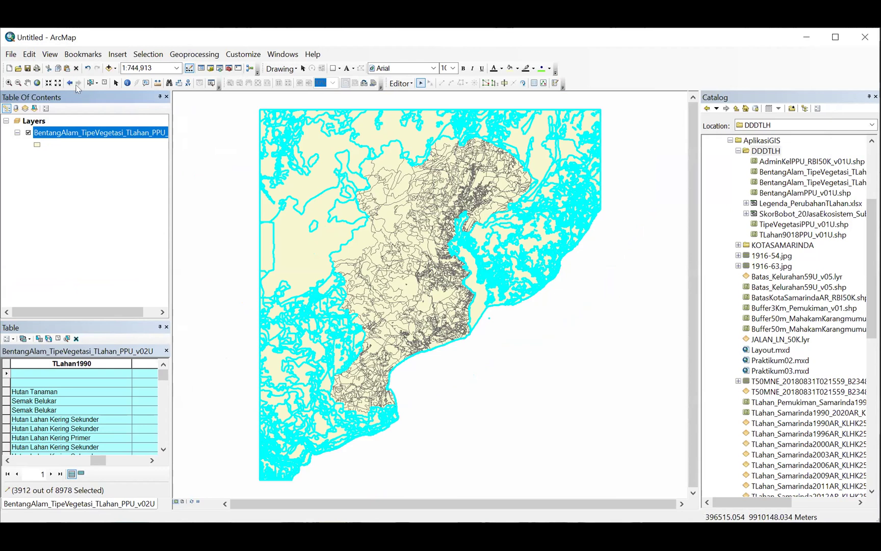
{"action": "left_click", "coordinate": [29, 54]}
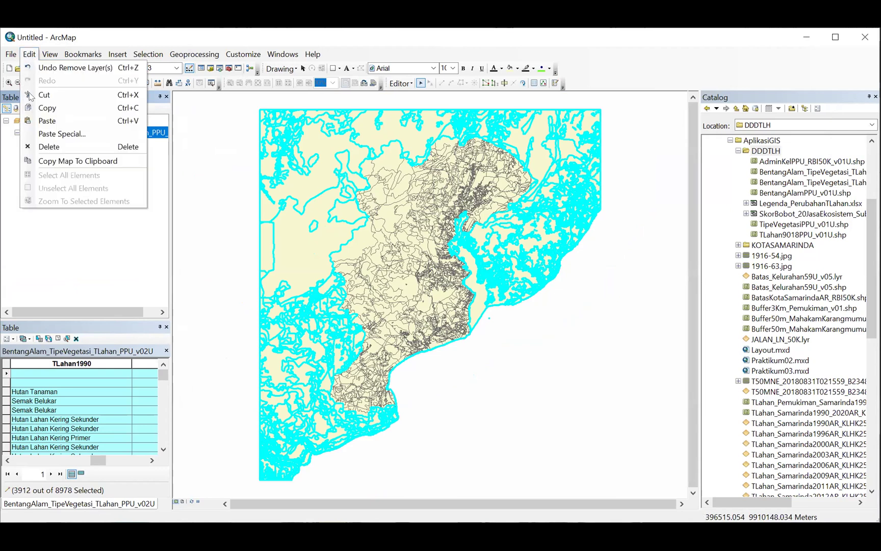
{"action": "left_click", "coordinate": [46, 147]}
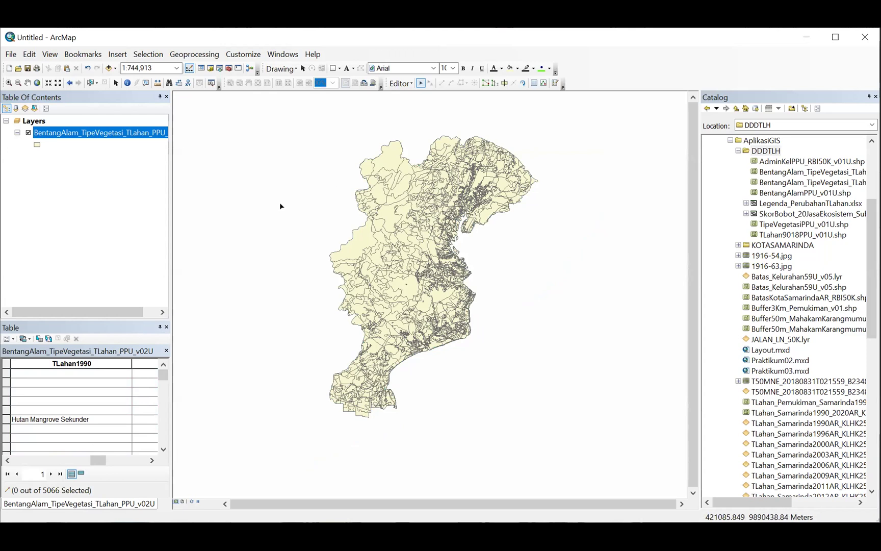
{"action": "left_click_drag", "start_coordinate": [98, 461], "coordinate": [120, 462]}
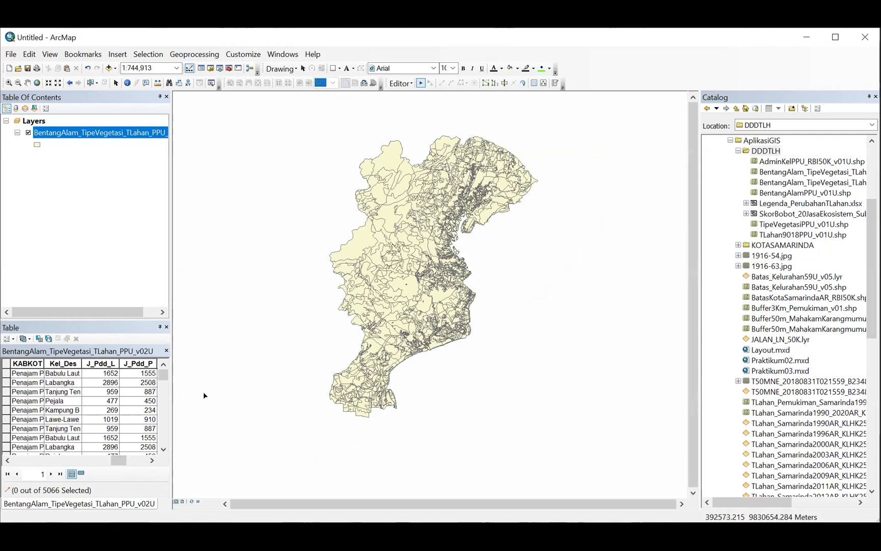
- Stop editing the v02U union layer and save the edits
{"action": "mouse_move", "coordinate": [164, 375]}
{"action": "left_mouse_down"}
{"action": "mouse_move", "coordinate": [163, 433]}
{"action": "mouse_move", "coordinate": [161, 365]}
{"action": "left_mouse_up"}
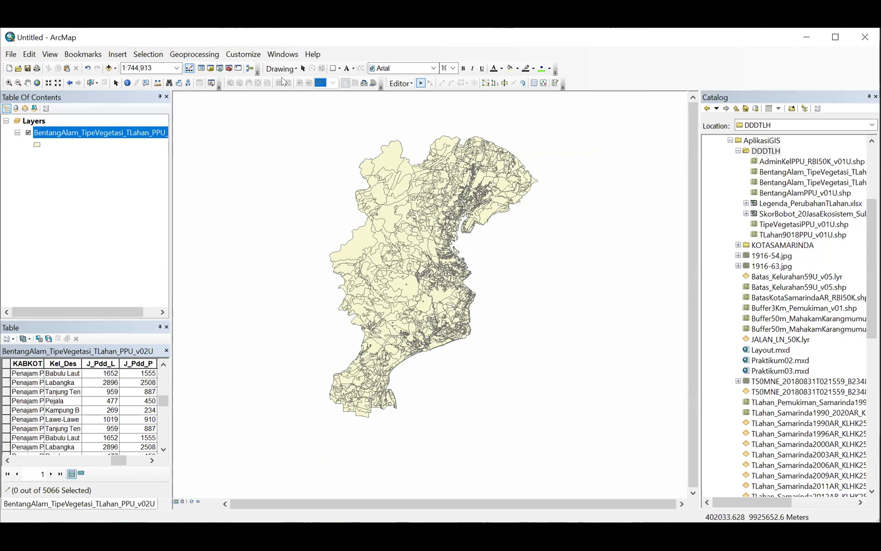
{"action": "left_click", "coordinate": [402, 83]}
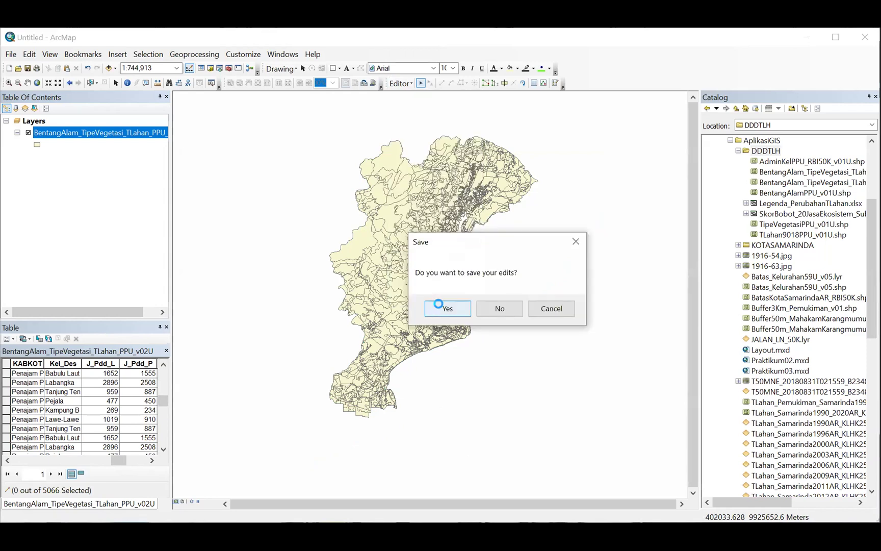
{"action": "left_click", "coordinate": [439, 305]}
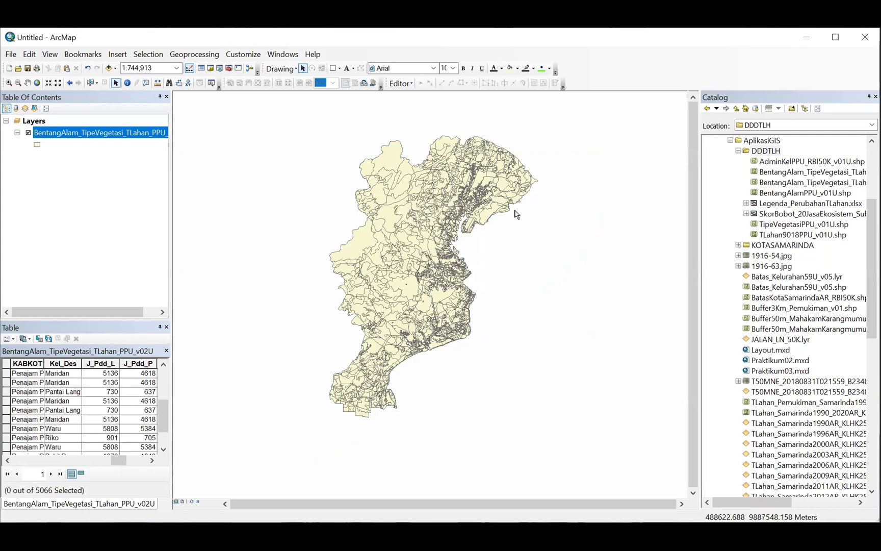
- Undock the v02U attribute table over the map and narrow the BA250 column beside the land cover ID fields
{"action": "left_click", "coordinate": [144, 132]}
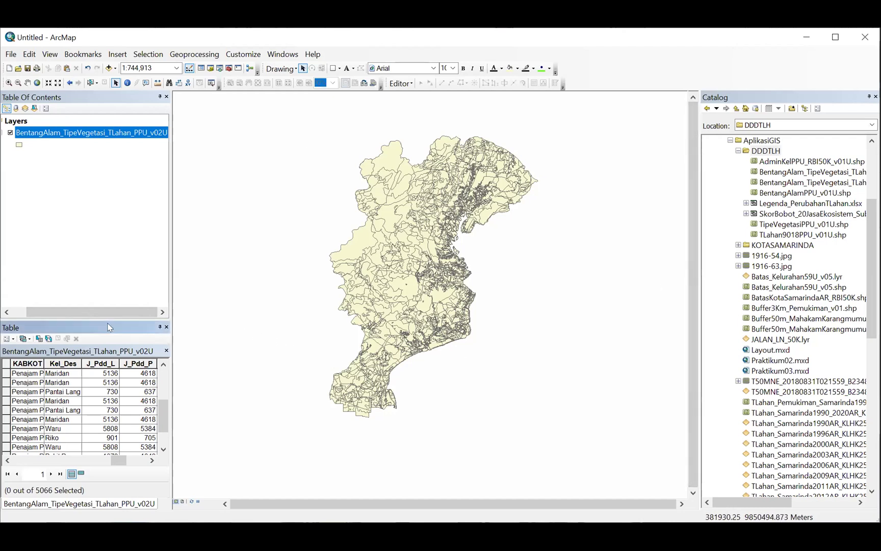
{"action": "left_click_drag", "start_coordinate": [307, 141], "coordinate": [294, 113]}
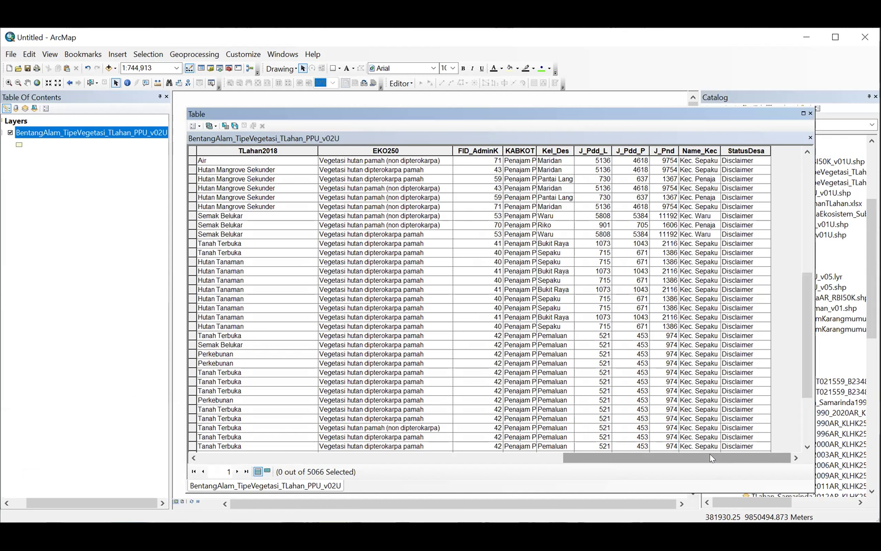
{"action": "left_click_drag", "start_coordinate": [711, 457], "coordinate": [347, 457]}
{"action": "left_click_drag", "start_coordinate": [468, 151], "coordinate": [429, 151]}
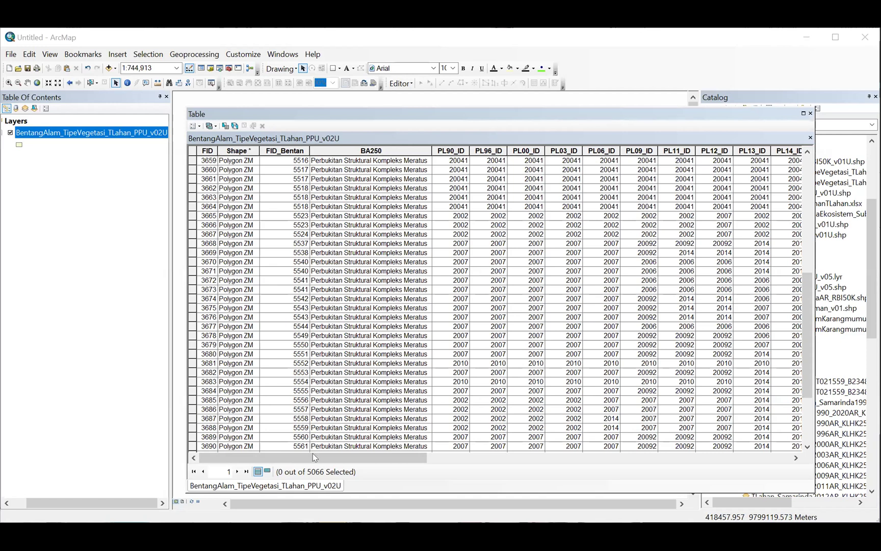
{"action": "mouse_move", "coordinate": [311, 461]}
{"action": "left_mouse_down"}
{"action": "mouse_move", "coordinate": [662, 472]}
{"action": "mouse_move", "coordinate": [617, 461]}
{"action": "mouse_move", "coordinate": [311, 462]}
{"action": "left_mouse_up"}
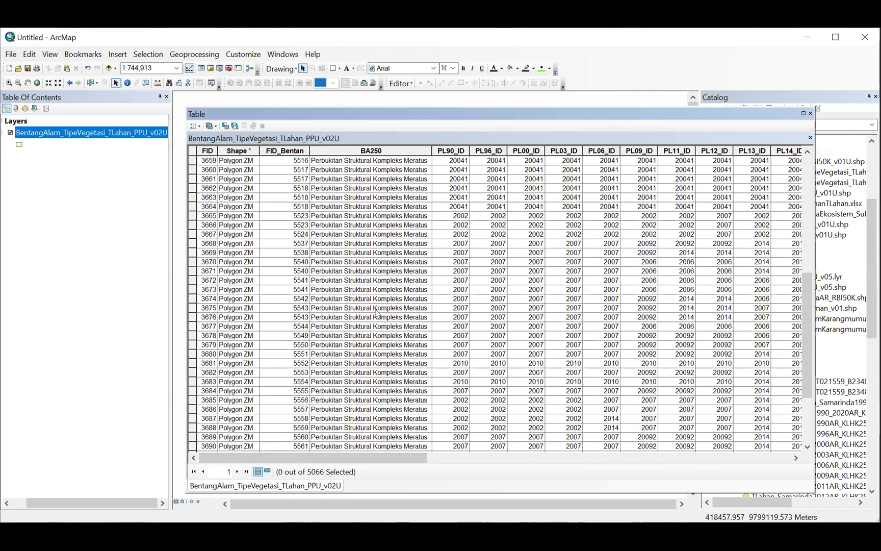
- Begin an attribute join on the v02U layer based on its BA250 field
{"action": "left_click", "coordinate": [192, 126]}
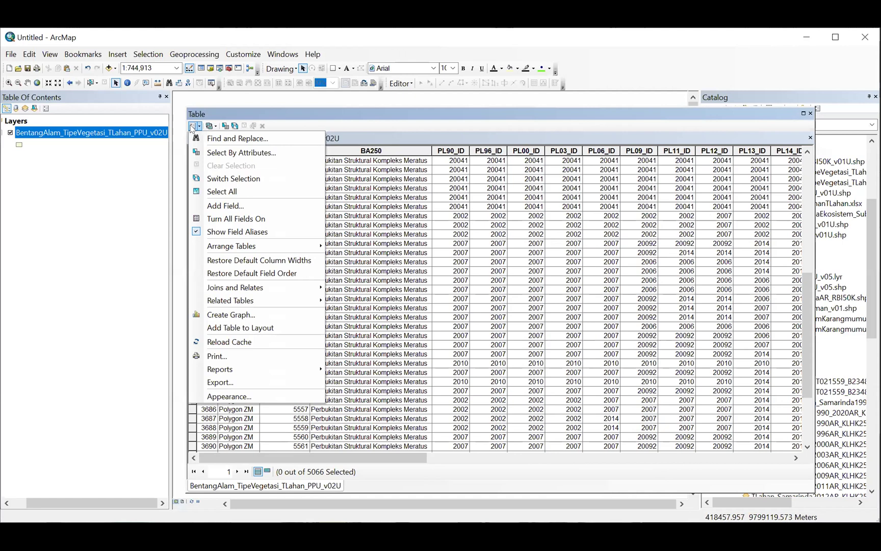
{"action": "mouse_move", "coordinate": [285, 285]}
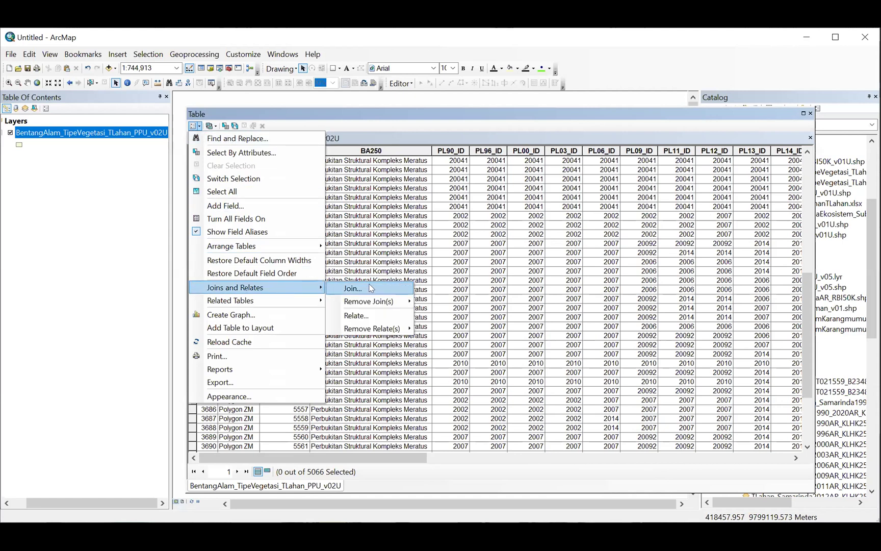
{"action": "left_click", "coordinate": [353, 288]}
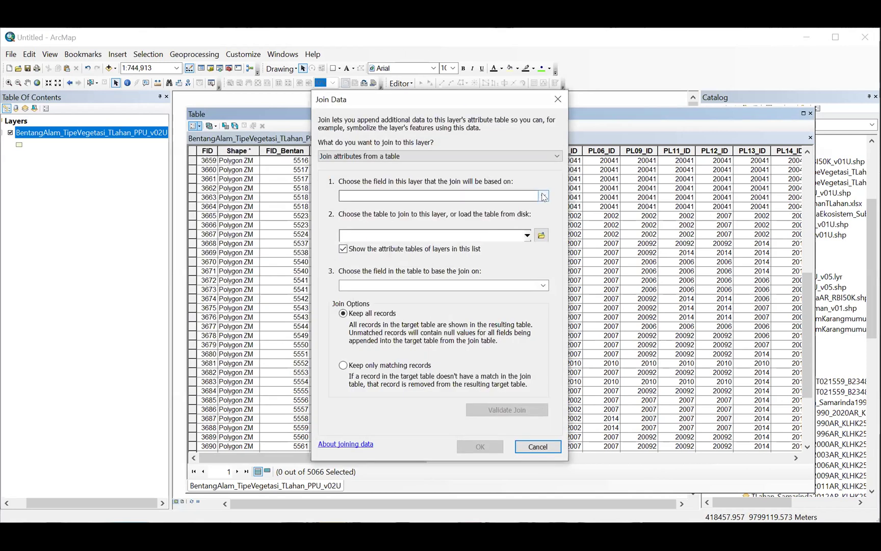
{"action": "left_click", "coordinate": [543, 195]}
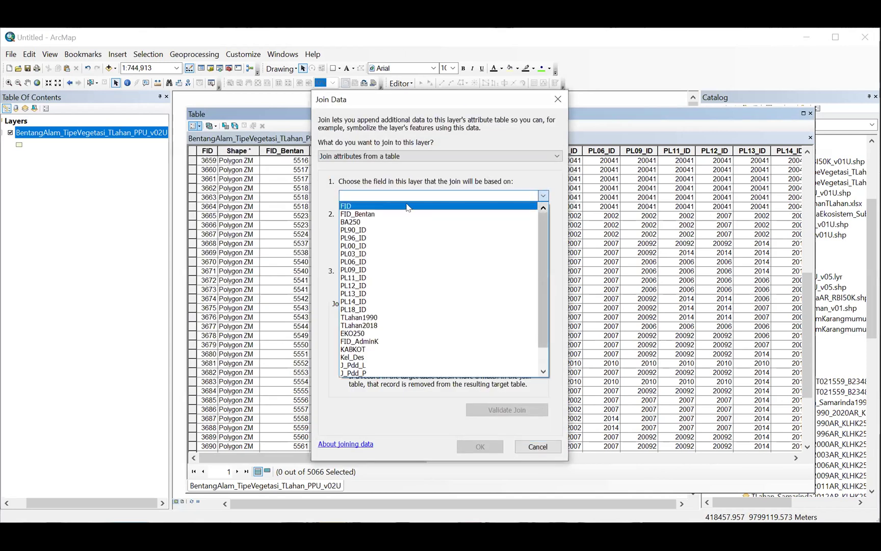
{"action": "left_click", "coordinate": [350, 223]}
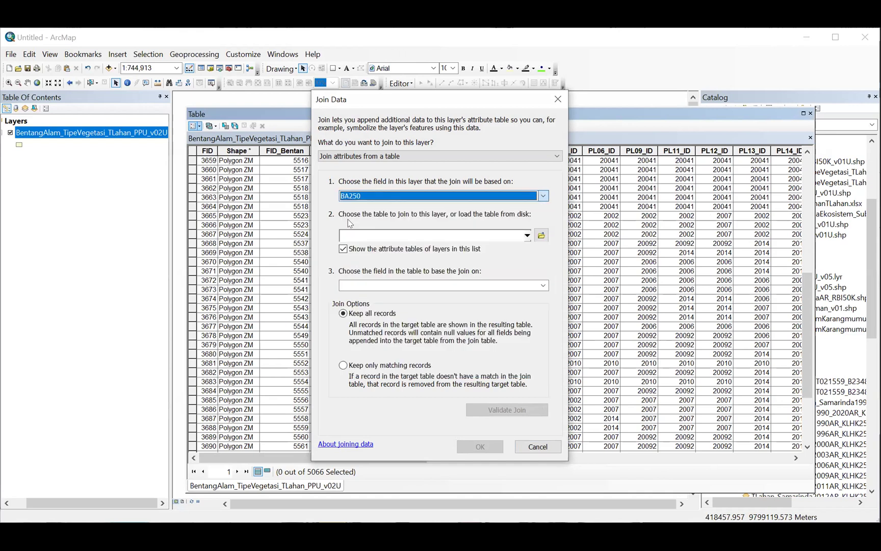
- Browse for the join table to AplikasiGIS\DDDTLH in the workspace folder and open the SkorBobot_20JasaEkosistem workbook
{"action": "left_click", "coordinate": [541, 235]}
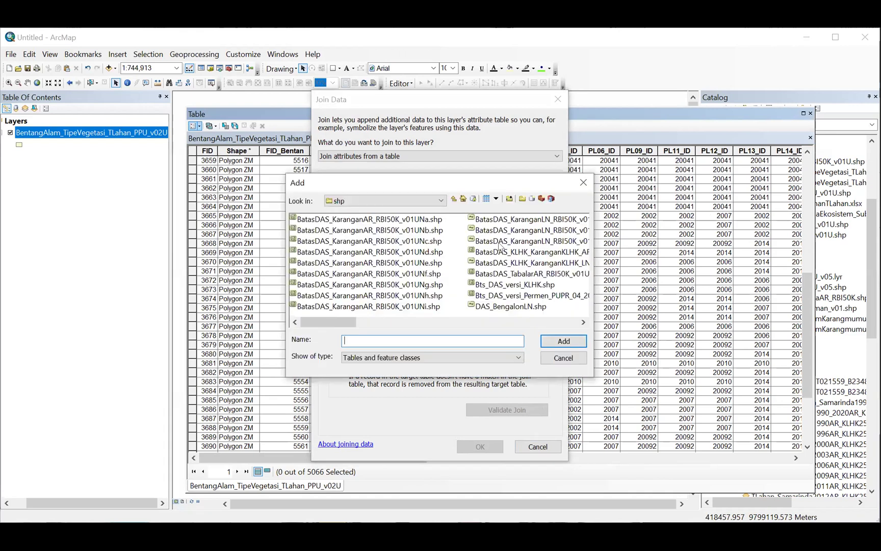
{"action": "left_click_drag", "start_coordinate": [331, 323], "coordinate": [383, 325]}
{"action": "left_click", "coordinate": [405, 200]}
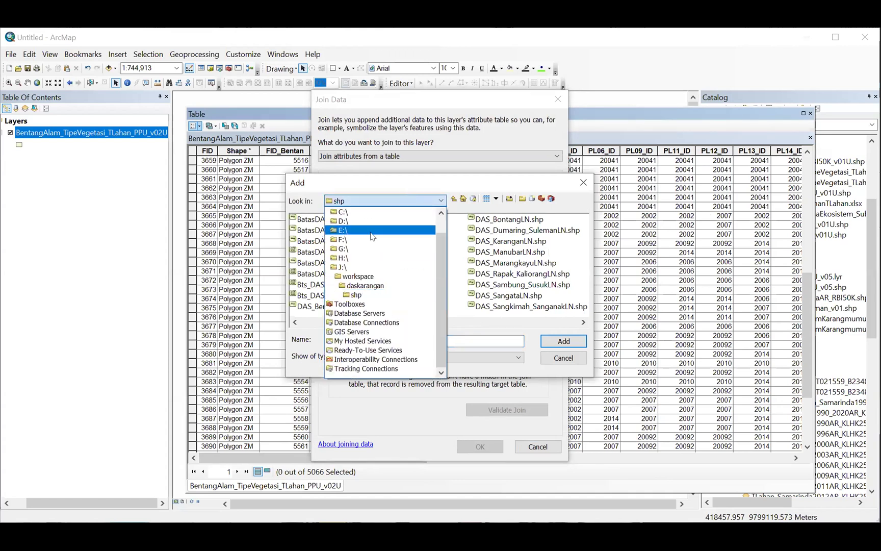
{"action": "left_click", "coordinate": [352, 231]}
{"action": "left_click", "coordinate": [352, 250]}
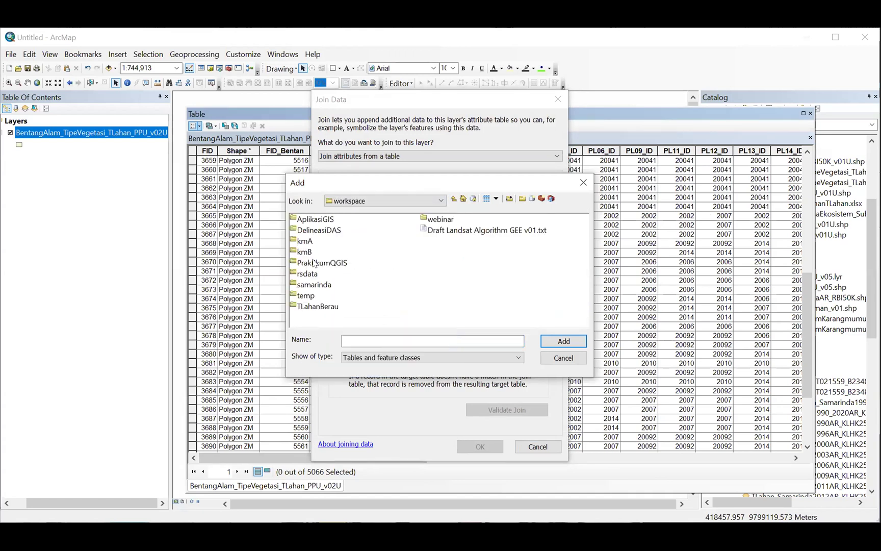
{"action": "double_click", "coordinate": [315, 219]}
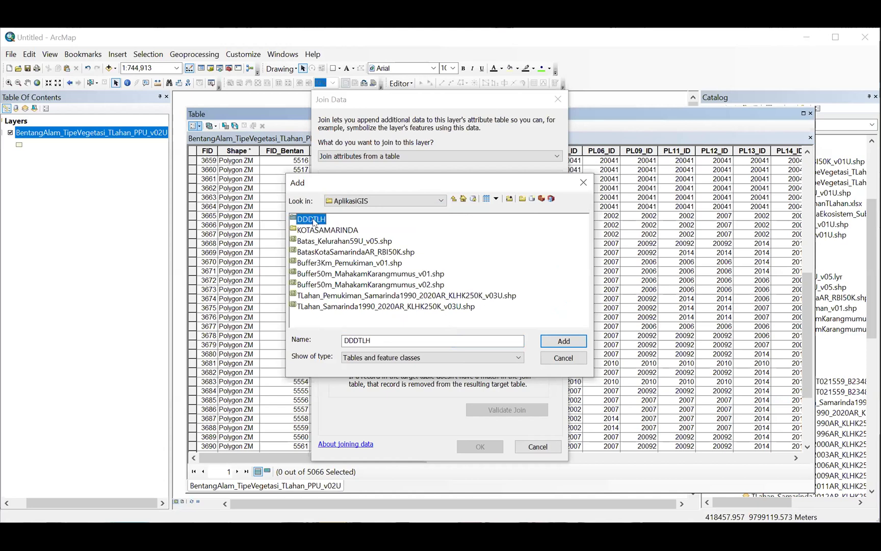
{"action": "double_click", "coordinate": [315, 226]}
{"action": "left_click", "coordinate": [352, 274]}
{"action": "left_click", "coordinate": [549, 340]}
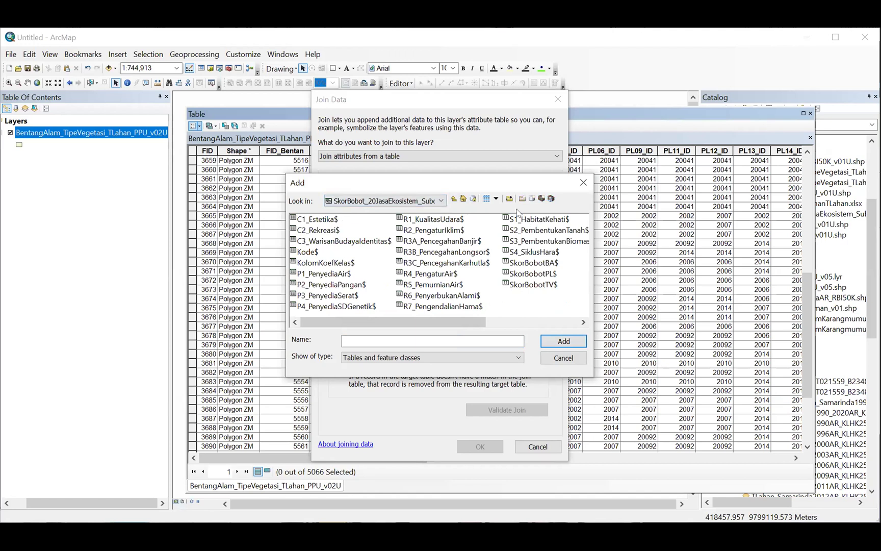
- Join the SkorBobotBA$ sheet on its BentangAlam field, keeping all records, and check the added landform score and weight columns
{"action": "left_click_drag", "start_coordinate": [351, 323], "coordinate": [446, 322]}
{"action": "left_click", "coordinate": [441, 263]}
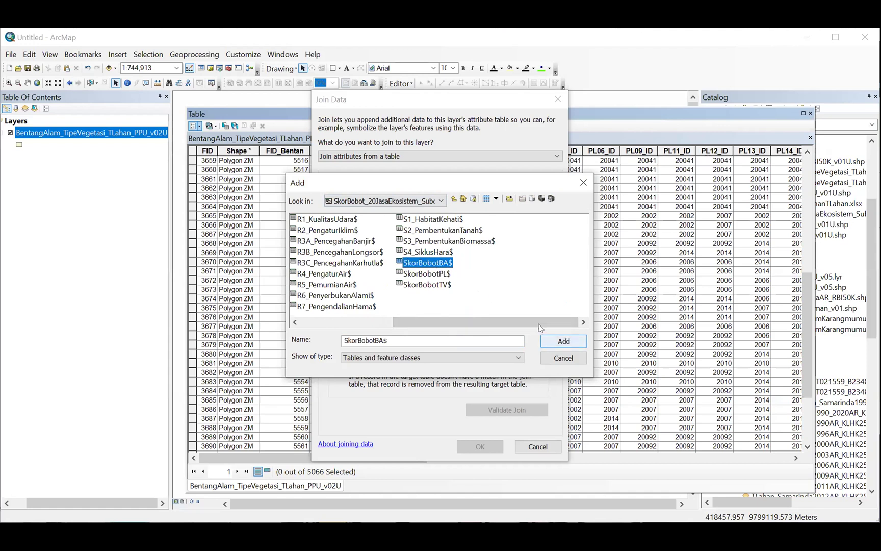
{"action": "left_click", "coordinate": [543, 337]}
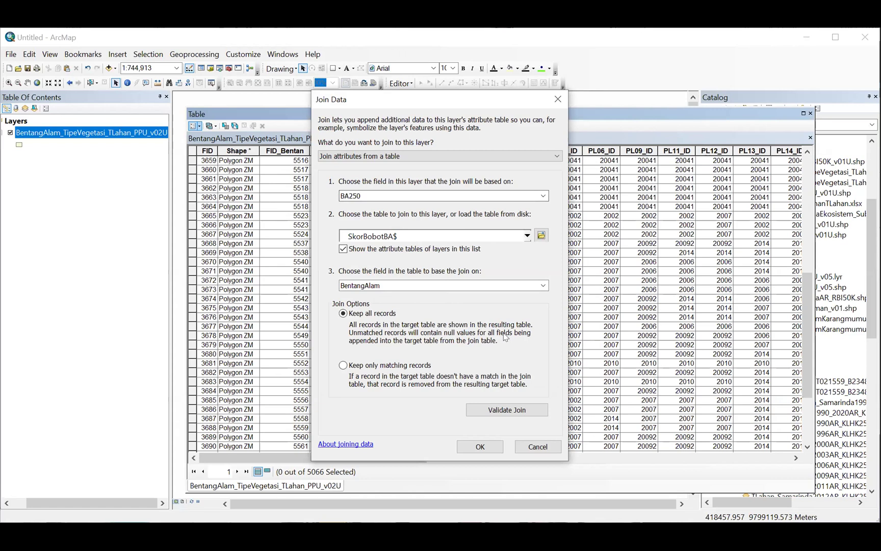
{"action": "left_click", "coordinate": [480, 447]}
{"action": "left_click_drag", "start_coordinate": [239, 460], "coordinate": [557, 458]}
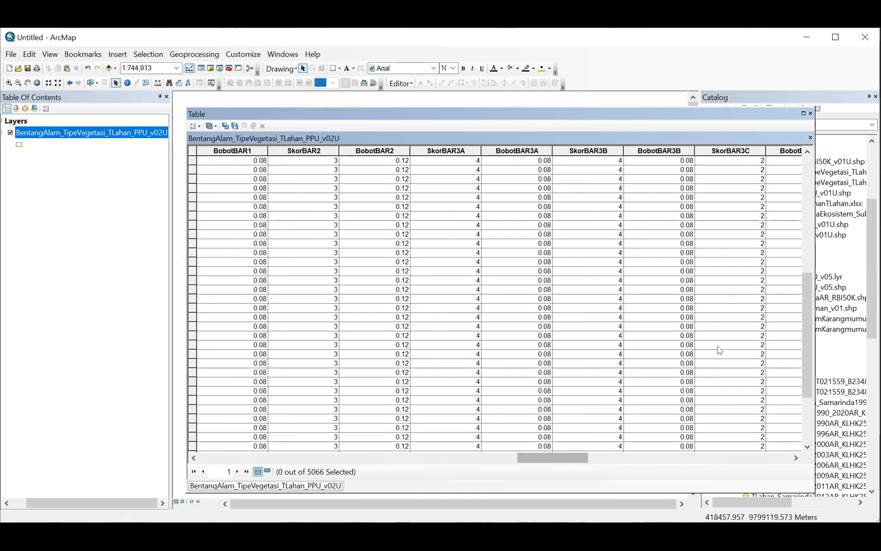
{"action": "mouse_move", "coordinate": [806, 347]}
{"action": "left_mouse_down"}
{"action": "mouse_move", "coordinate": [811, 390]}
{"action": "mouse_move", "coordinate": [805, 177]}
{"action": "mouse_move", "coordinate": [798, 220]}
{"action": "mouse_move", "coordinate": [806, 332]}
{"action": "left_mouse_up"}
{"action": "left_click_drag", "start_coordinate": [565, 461], "coordinate": [481, 463]}
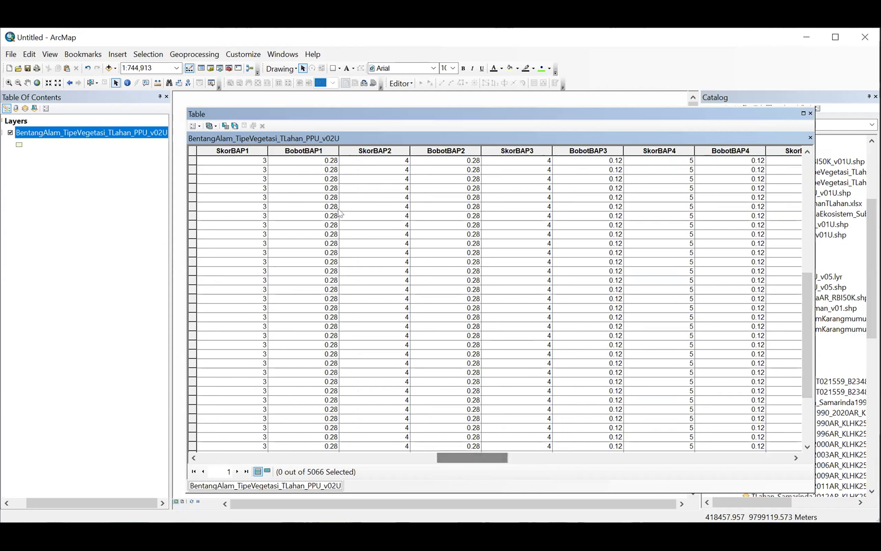
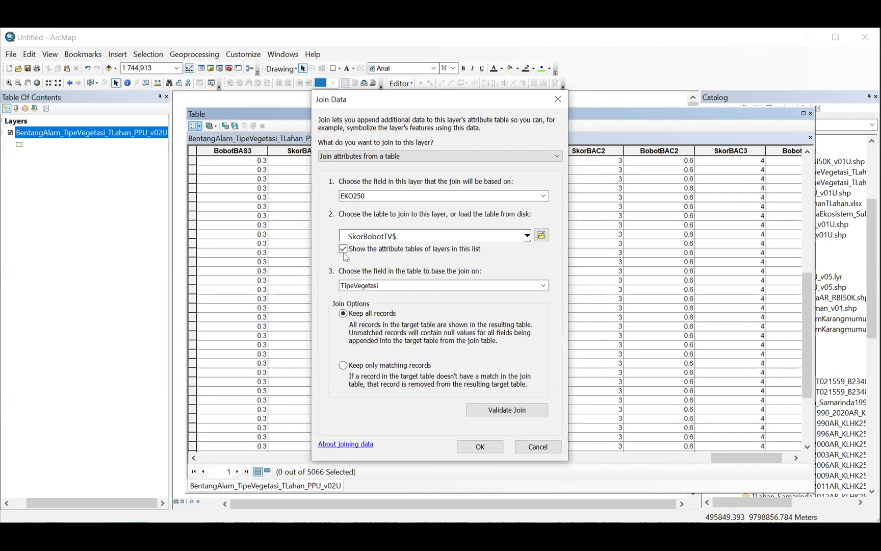
- Join the SkorBobotTV$ sheet by matching EKO250 to TipeVegetasi, keeping all records, and check the added vegetation score and weight columns
{"action": "left_click", "coordinate": [481, 445]}
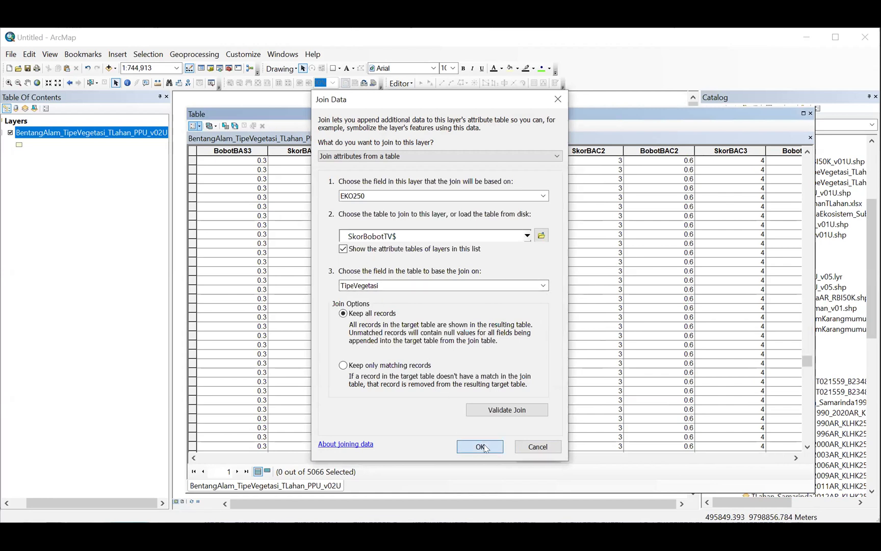
{"action": "left_click_drag", "start_coordinate": [543, 457], "coordinate": [728, 462]}
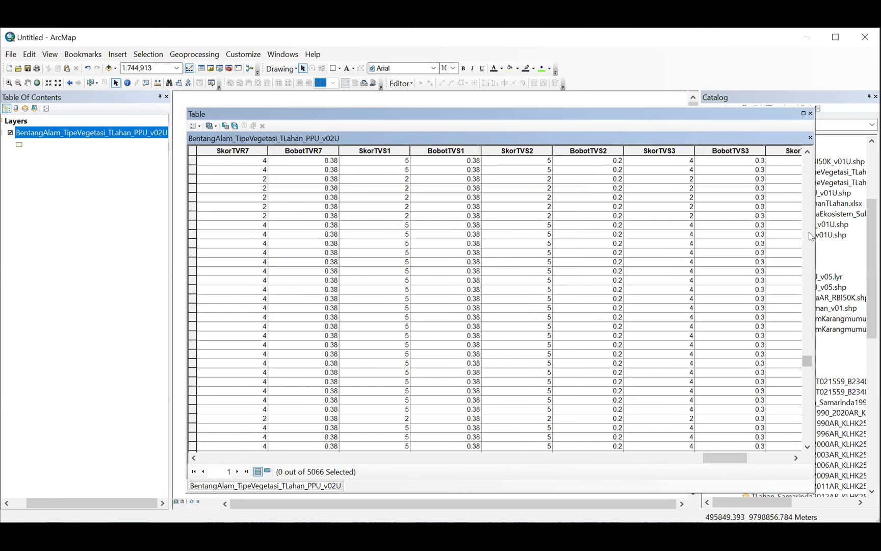
{"action": "left_click_drag", "start_coordinate": [811, 361], "coordinate": [808, 339]}
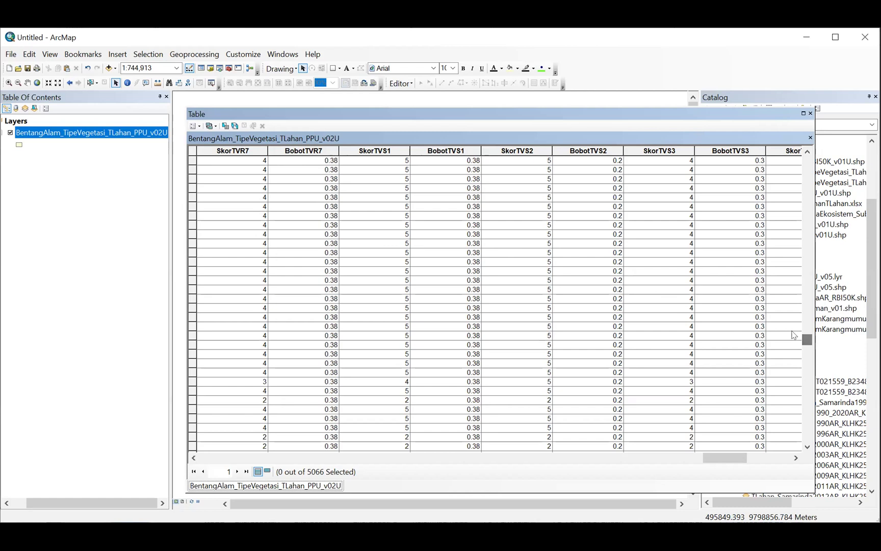
{"action": "left_click_drag", "start_coordinate": [720, 456], "coordinate": [764, 457]}
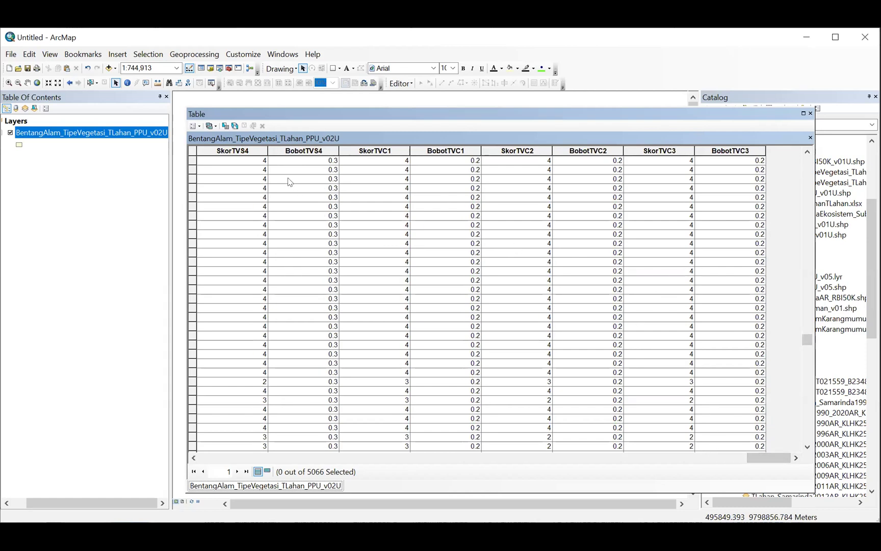
- Join the SkorBobotPL$ sheet to the v02U layer by matching TLahan2018 to PenutupLahan, keeping all records
{"action": "left_click", "coordinate": [197, 126]}
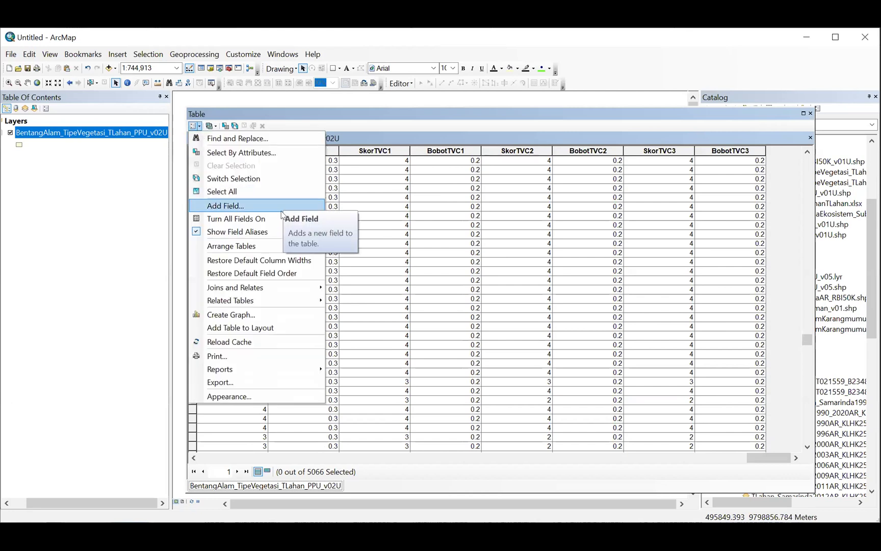
{"action": "mouse_move", "coordinate": [311, 288]}
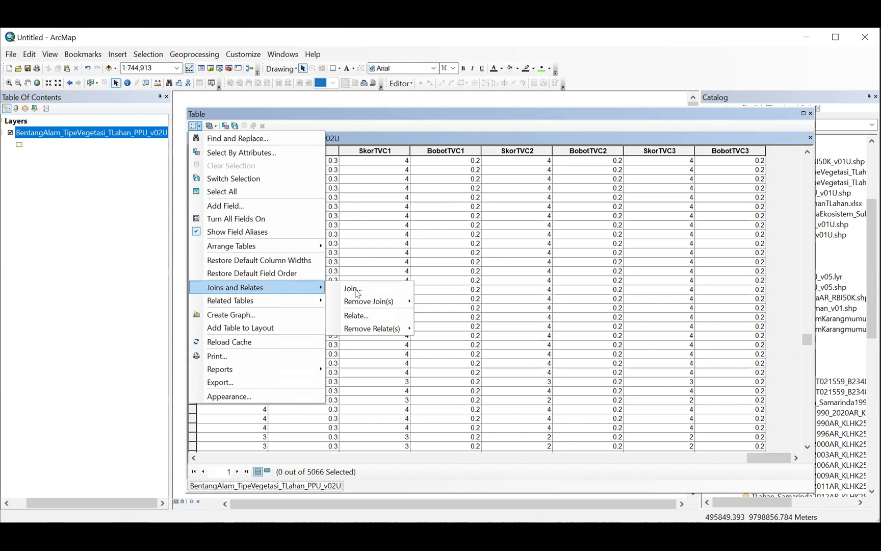
{"action": "left_click", "coordinate": [352, 289]}
{"action": "left_click", "coordinate": [543, 196]}
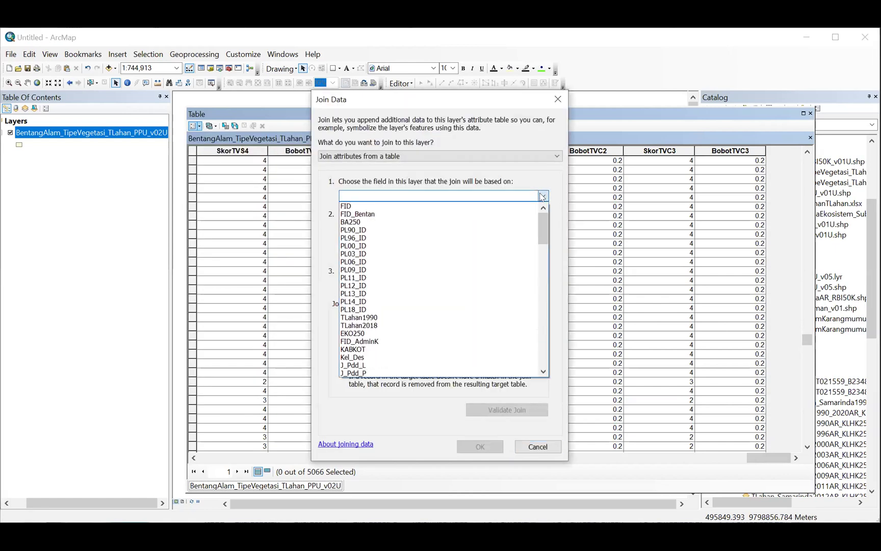
{"action": "mouse_move", "coordinate": [541, 223]}
{"action": "left_mouse_down"}
{"action": "mouse_move", "coordinate": [541, 251]}
{"action": "mouse_move", "coordinate": [546, 234]}
{"action": "left_mouse_up"}
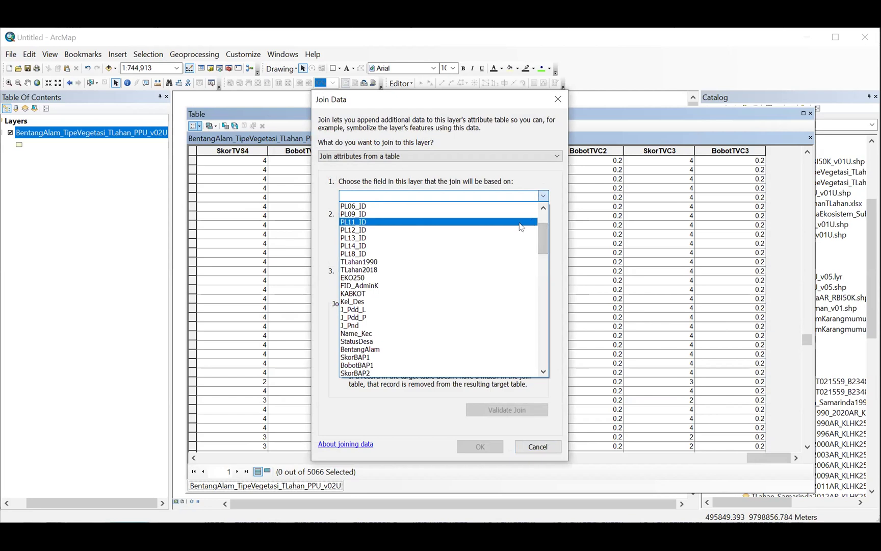
{"action": "left_click", "coordinate": [370, 271]}
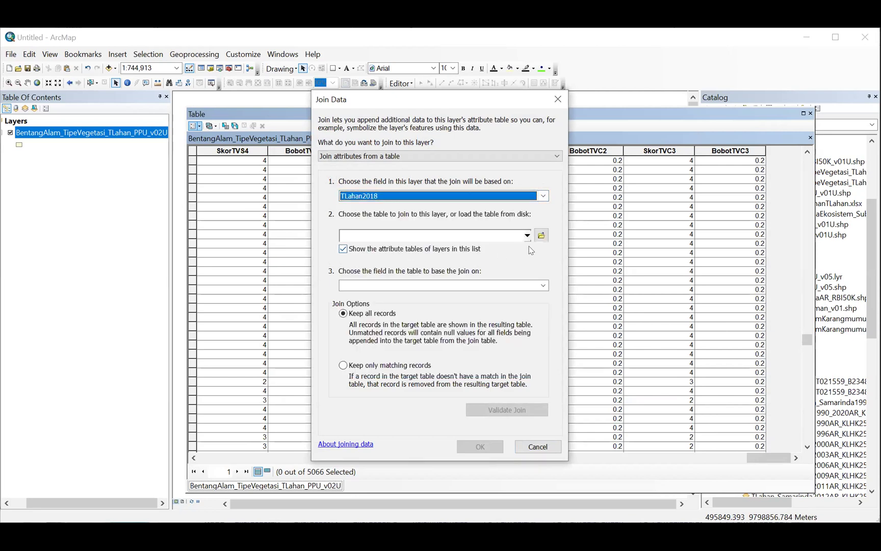
{"action": "left_click", "coordinate": [540, 235]}
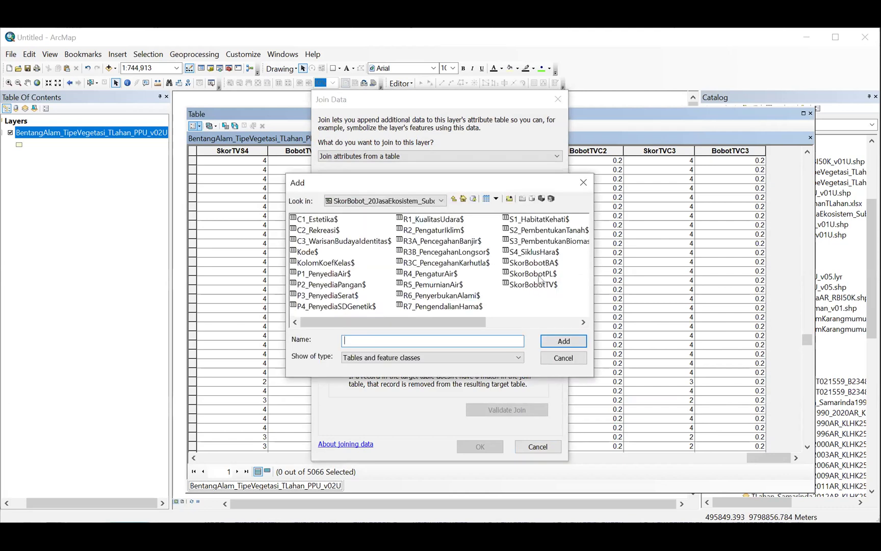
{"action": "left_click", "coordinate": [540, 274]}
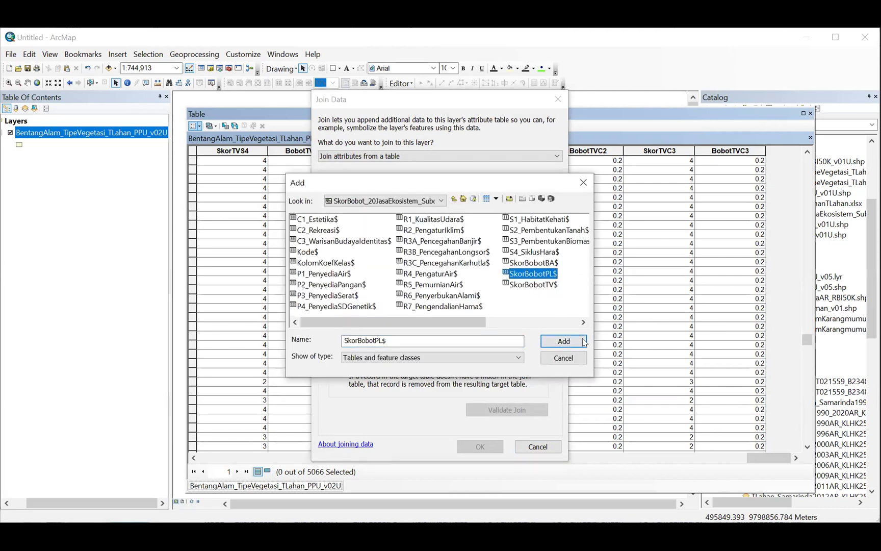
{"action": "left_click", "coordinate": [564, 341]}
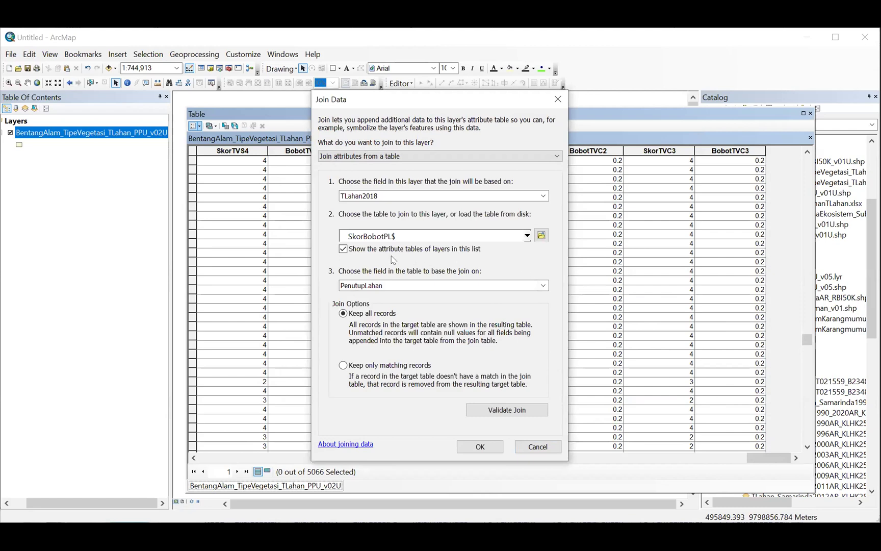
{"action": "left_click", "coordinate": [474, 445]}
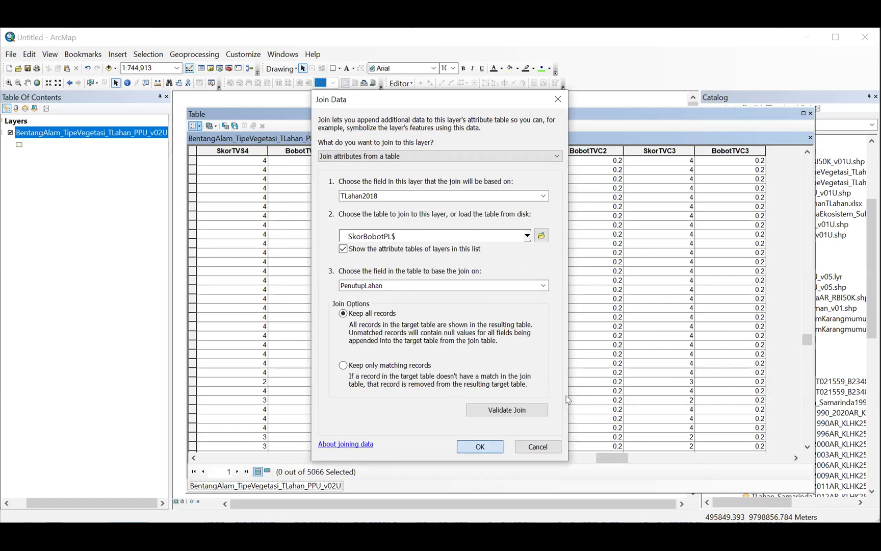
- Check the land cover score and weight columns added to the table by the SkorBobotPL$ join
{"action": "left_click_drag", "start_coordinate": [612, 462], "coordinate": [737, 462]}
{"action": "left_click_drag", "start_coordinate": [807, 339], "coordinate": [803, 397]}
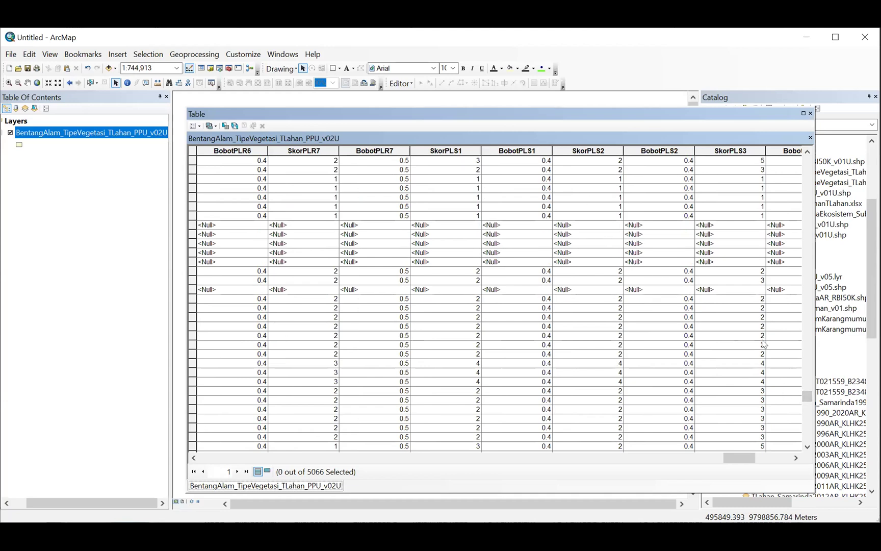
{"action": "left_click_drag", "start_coordinate": [806, 398], "coordinate": [807, 393]}
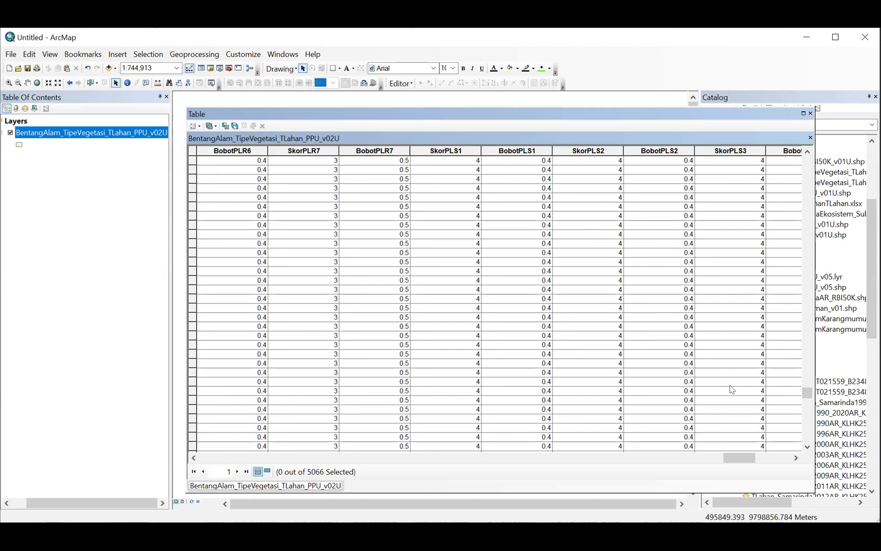
{"action": "left_click_drag", "start_coordinate": [736, 452], "coordinate": [773, 457]}
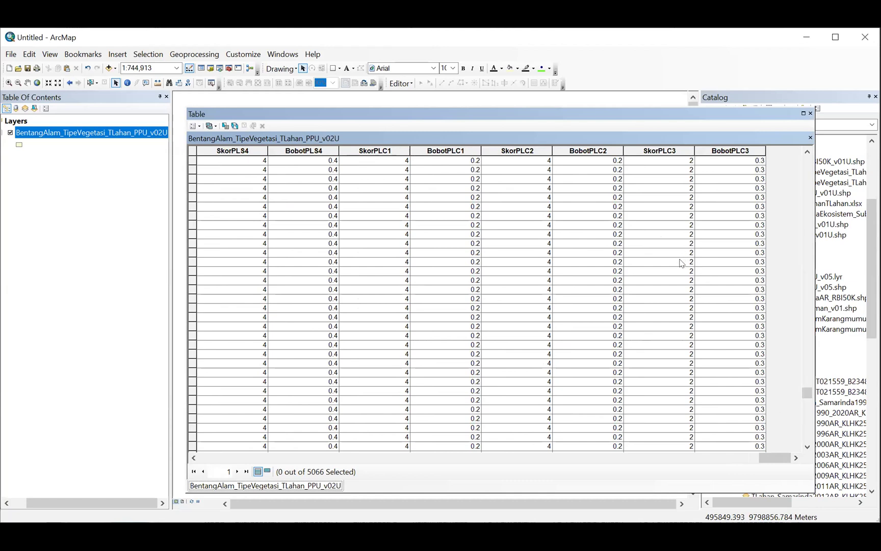
- Join the KolomKoefKelas$ sheet from the score workbook to the layer on the SkorBAP1 field, keeping all records
{"action": "left_click", "coordinate": [198, 126]}
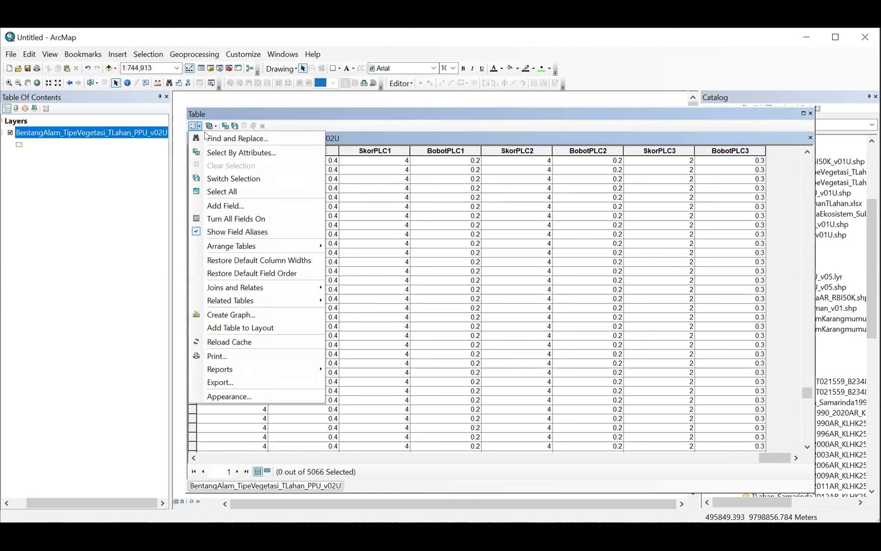
{"action": "mouse_move", "coordinate": [299, 288]}
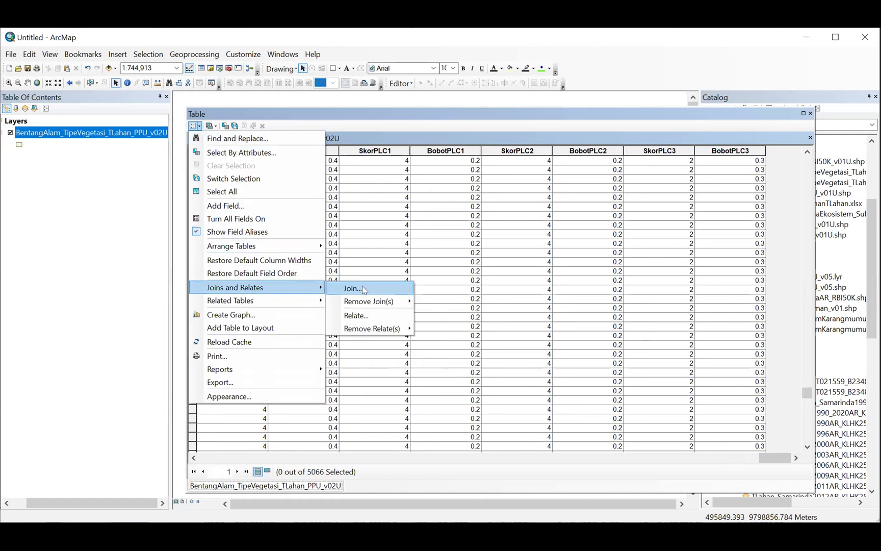
{"action": "left_click", "coordinate": [363, 288]}
{"action": "left_click", "coordinate": [543, 196]}
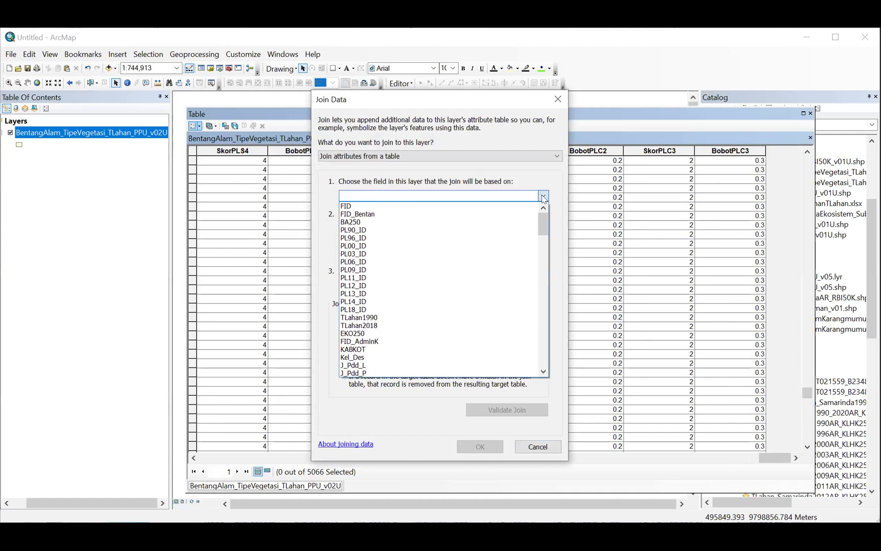
{"action": "left_click_drag", "start_coordinate": [542, 217], "coordinate": [542, 237]}
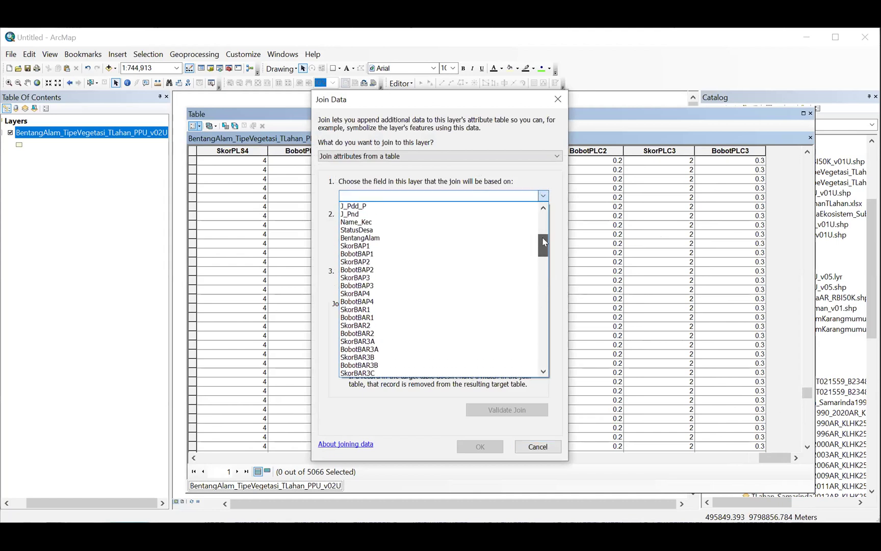
{"action": "left_click", "coordinate": [360, 246]}
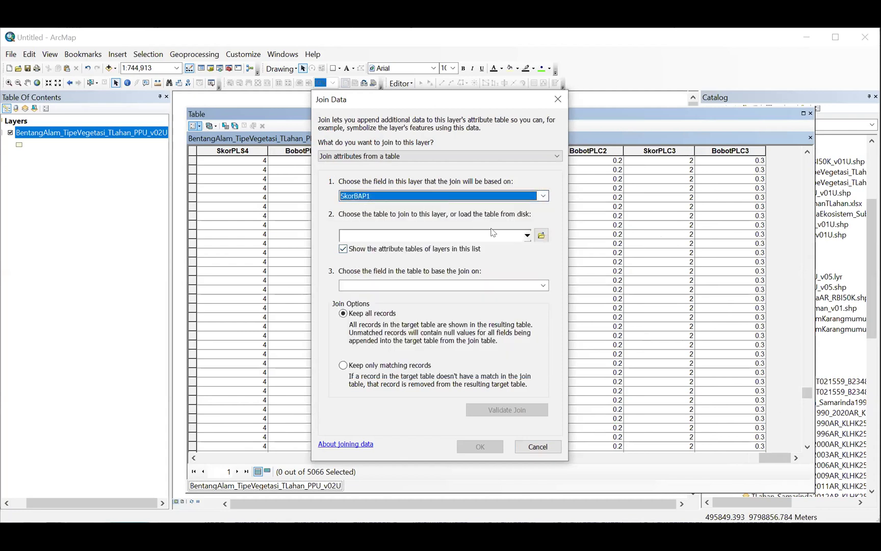
{"action": "left_click", "coordinate": [538, 236]}
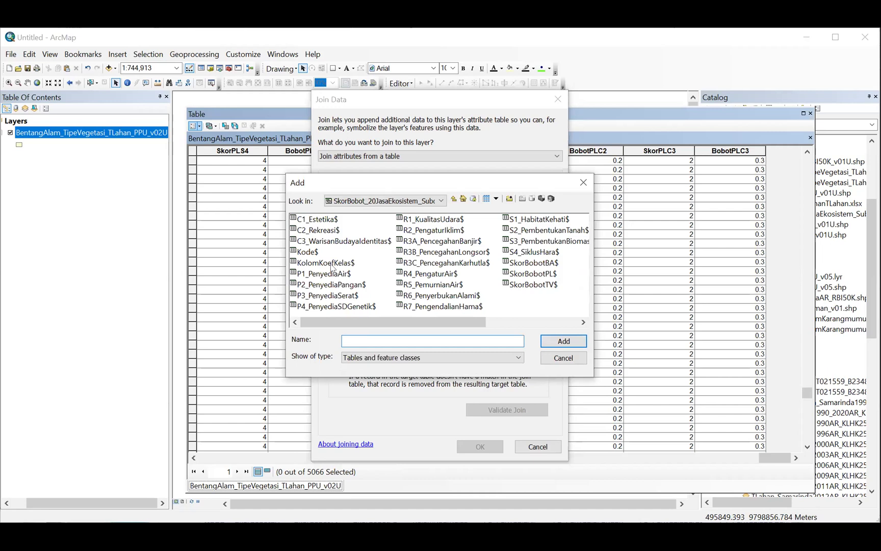
{"action": "left_click", "coordinate": [317, 263]}
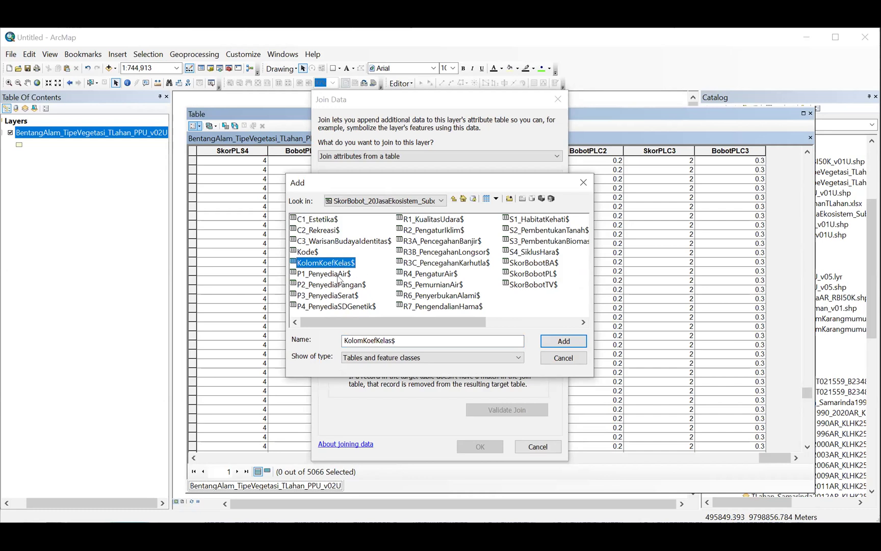
{"action": "left_click", "coordinate": [563, 341]}
{"action": "left_click", "coordinate": [482, 445]}
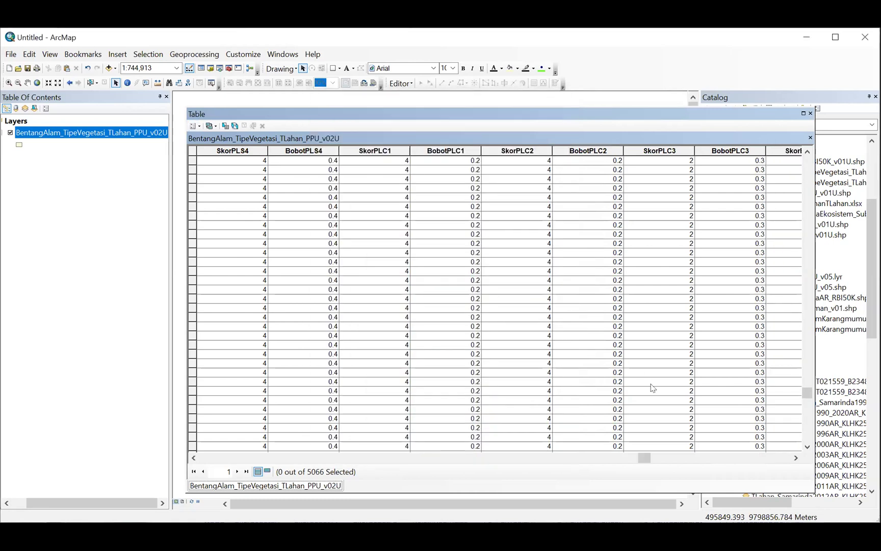
- Look through the joined table for the added KoefDD coefficient and KelasDD class columns, then return to its first columns
{"action": "left_click_drag", "start_coordinate": [641, 462], "coordinate": [768, 461]}
{"action": "left_click_drag", "start_coordinate": [713, 460], "coordinate": [724, 460]}
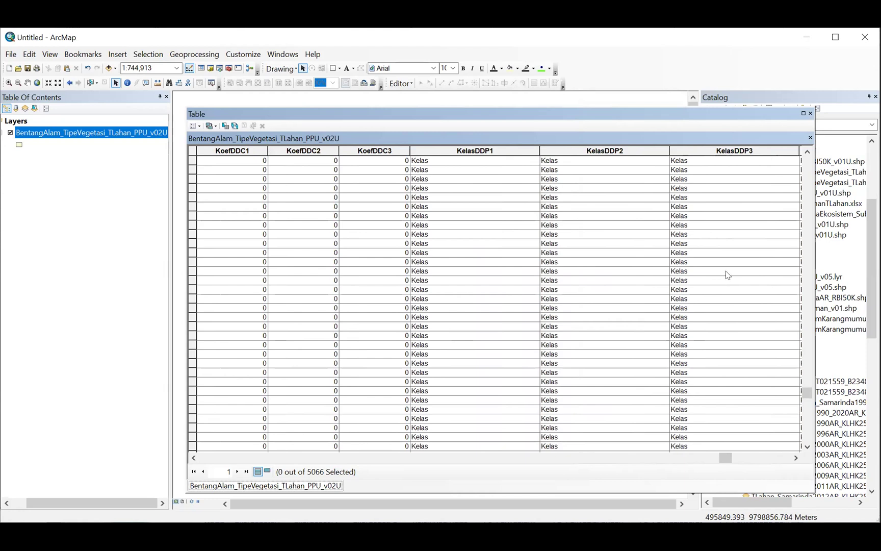
{"action": "left_click_drag", "start_coordinate": [725, 458], "coordinate": [550, 448]}
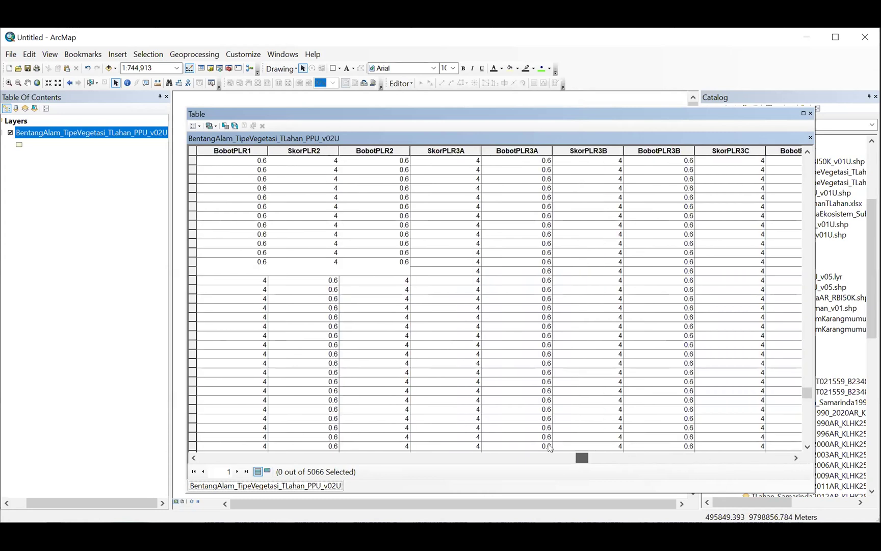
{"action": "left_click_drag", "start_coordinate": [419, 447], "coordinate": [317, 448]}
{"action": "mouse_move", "coordinate": [196, 447]}
{"action": "left_mouse_down"}
{"action": "mouse_move", "coordinate": [556, 457]}
{"action": "mouse_move", "coordinate": [748, 473]}
{"action": "mouse_move", "coordinate": [270, 462]}
{"action": "mouse_move", "coordinate": [198, 450]}
{"action": "left_mouse_up"}
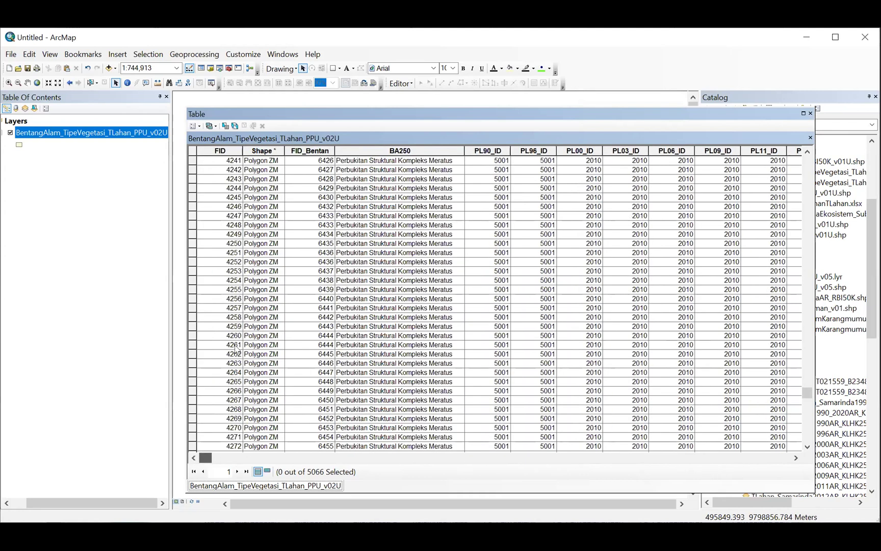
- Start exporting the joined layer's data and browse for the output location to AplikasiGIS\DDDTLH in the workspace folder
{"action": "right_click", "coordinate": [59, 136]}
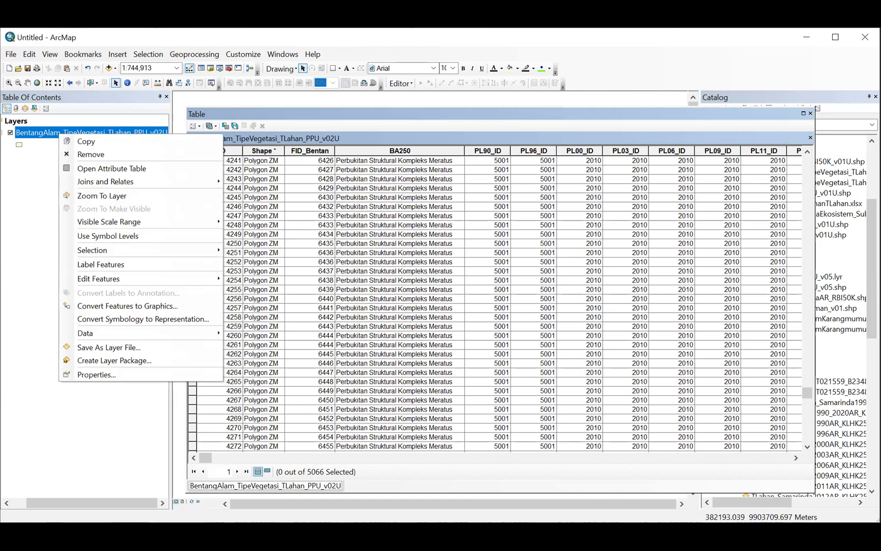
{"action": "key", "text": "Escape"}
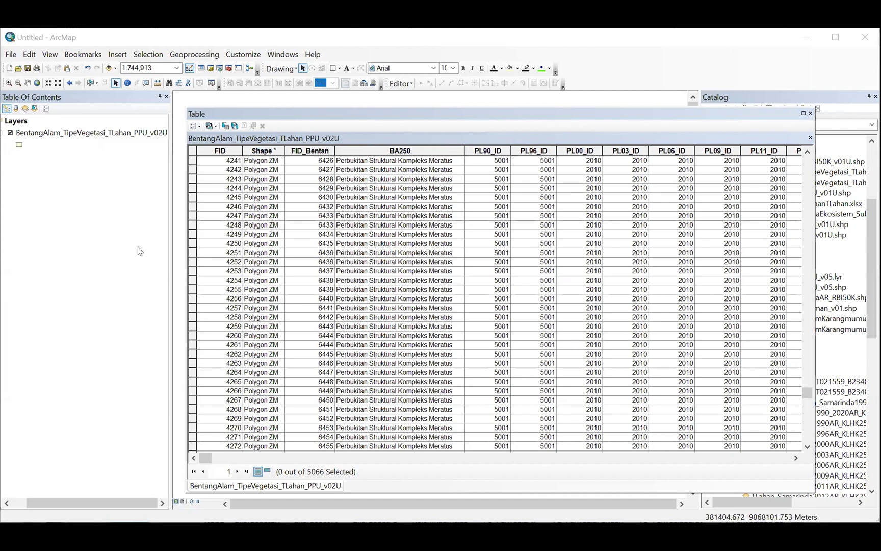
{"action": "right_click", "coordinate": [85, 137]}
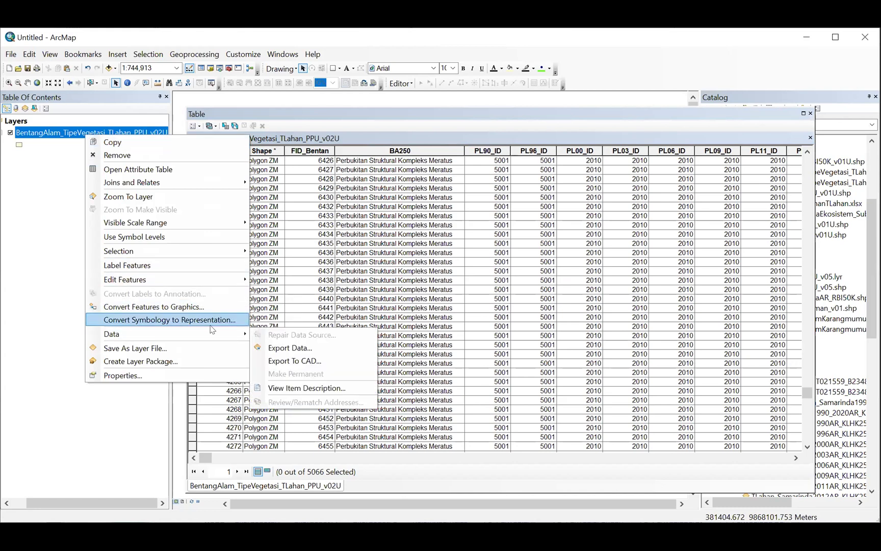
{"action": "left_click", "coordinate": [307, 346]}
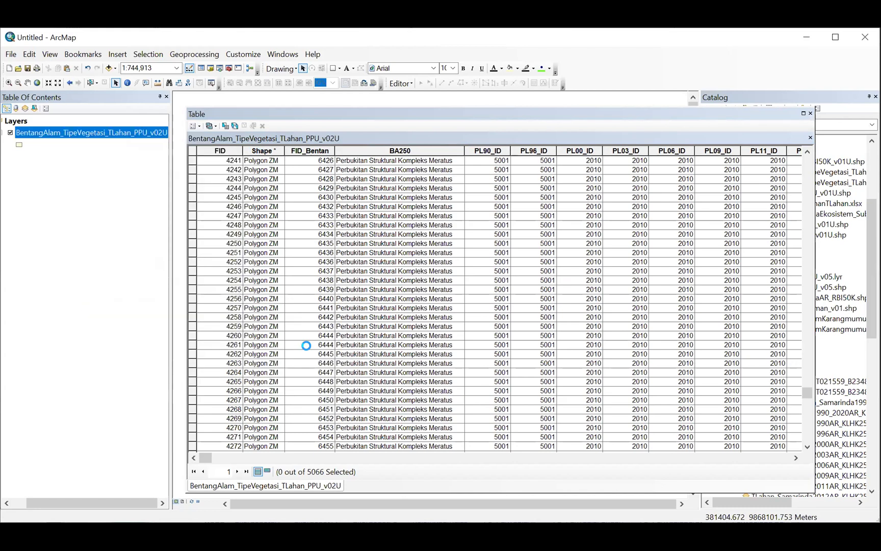
{"action": "left_click", "coordinate": [548, 303]}
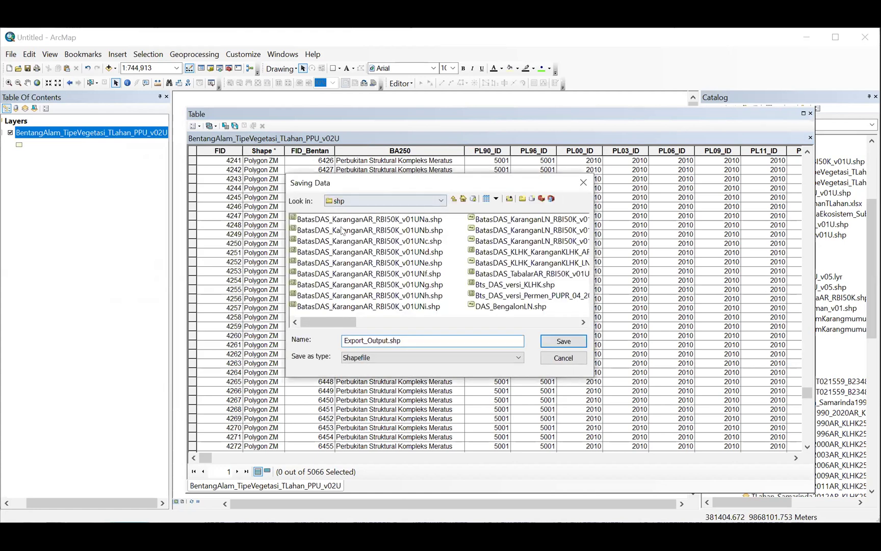
{"action": "key", "text": "BackSpace"}
{"action": "double_click", "coordinate": [326, 262]}
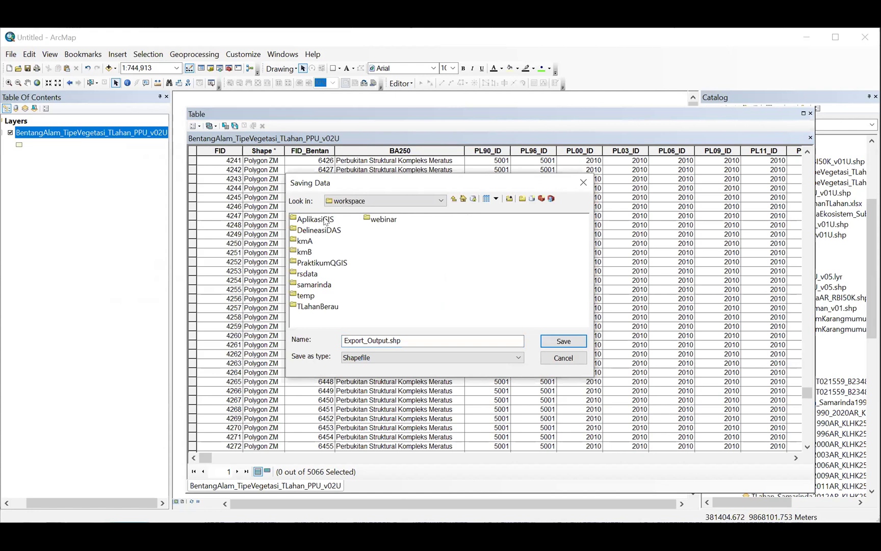
{"action": "double_click", "coordinate": [326, 220]}
{"action": "double_click", "coordinate": [317, 220]}
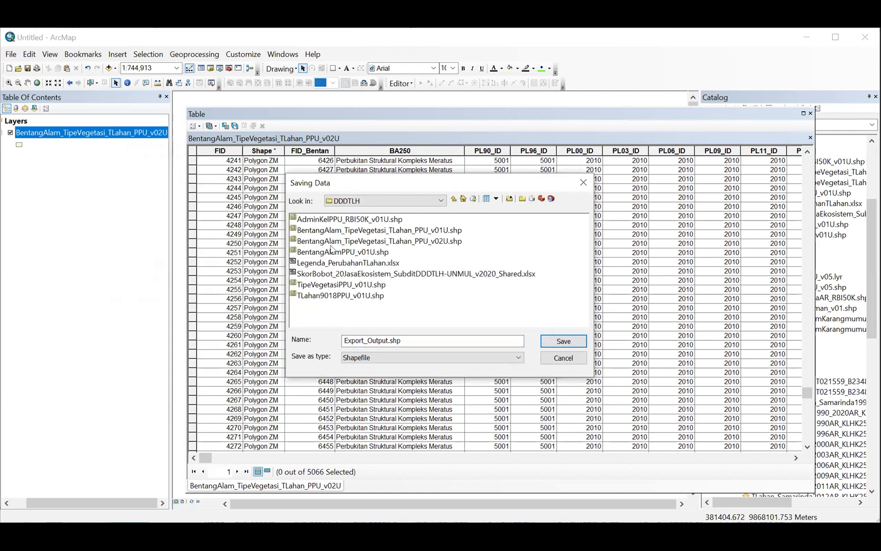
- Export all features as the shapefile BentangAlam_TipeVegetasi_TLahan_PPU_v03U.shp and add it to the map
{"action": "left_click", "coordinate": [386, 241]}
{"action": "left_click", "coordinate": [475, 339]}
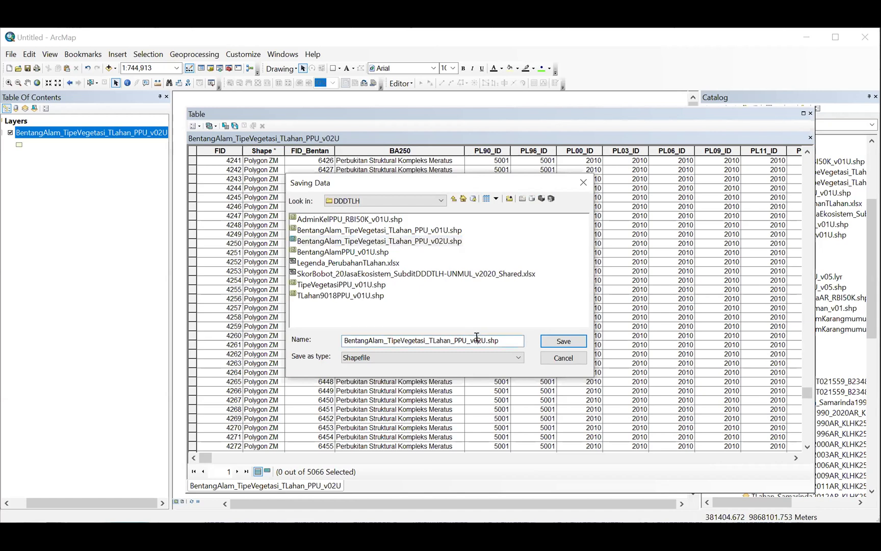
{"action": "type", "text": "3"}
{"action": "left_click", "coordinate": [570, 343]}
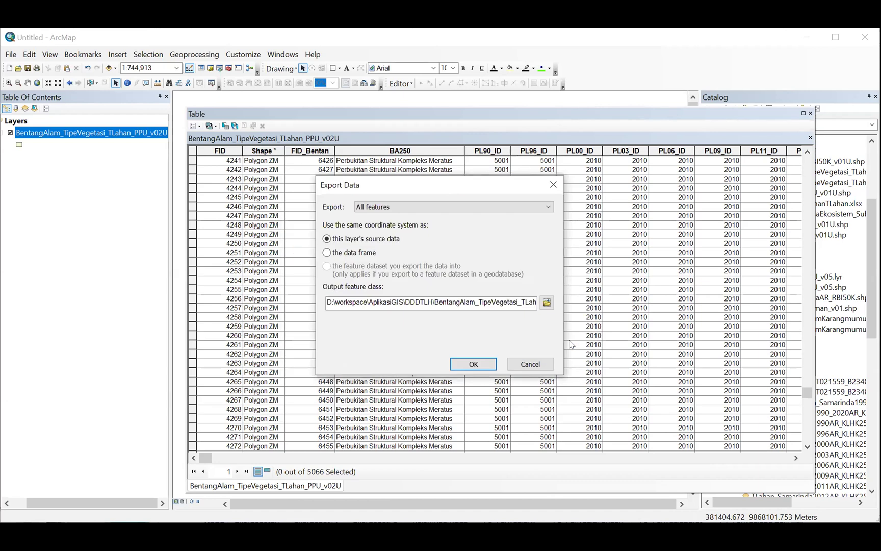
{"action": "left_click", "coordinate": [472, 363]}
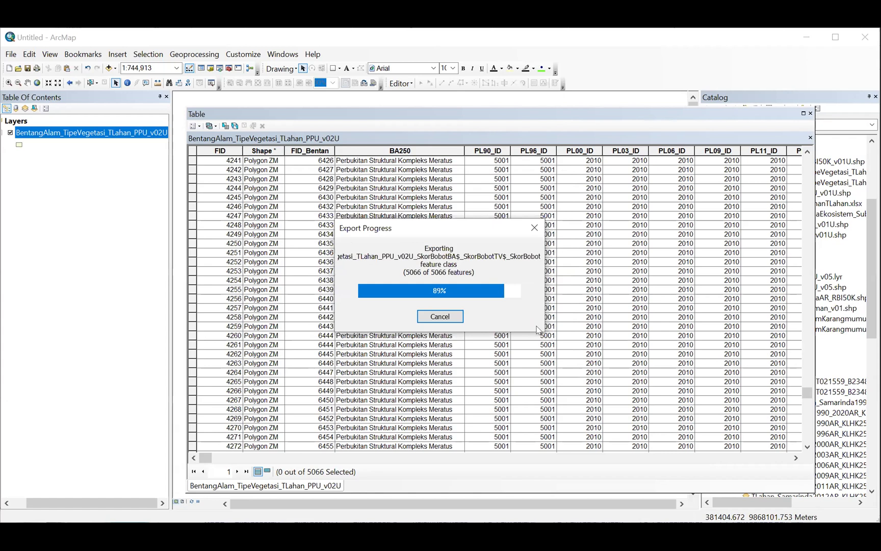
{"action": "left_click", "coordinate": [538, 313]}
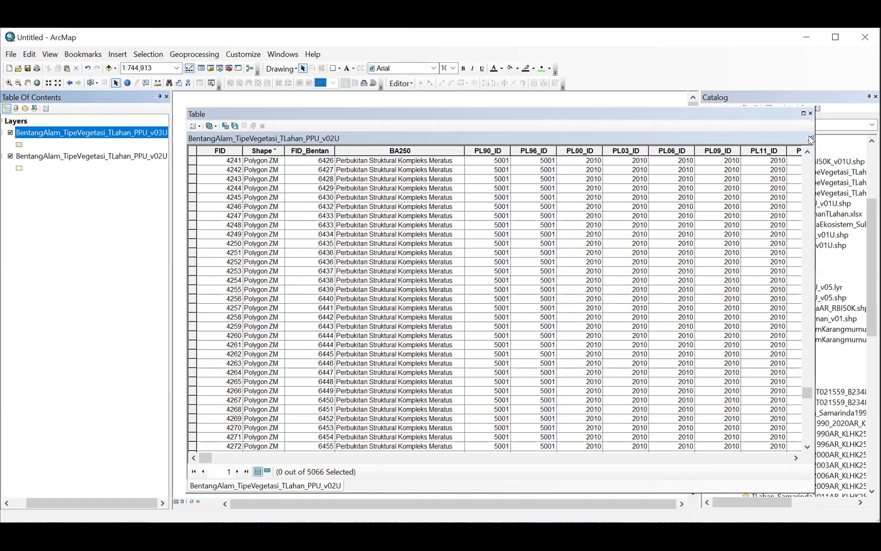
- Remove the v02U layer from the map and open the attribute table of the v03U layer
{"action": "left_click", "coordinate": [137, 160], "text": "ctrl"}
{"action": "key", "text": "Delete"}
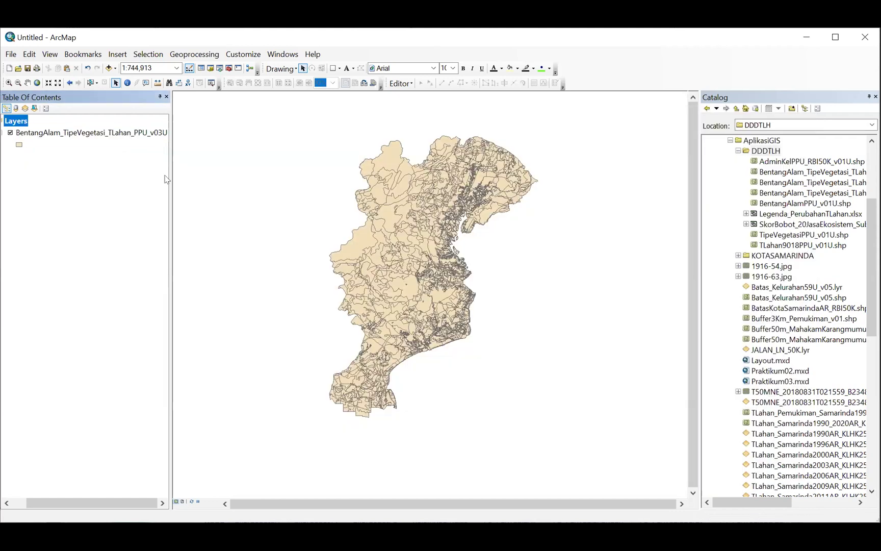
{"action": "left_click", "coordinate": [131, 133]}
{"action": "right_click", "coordinate": [131, 134]}
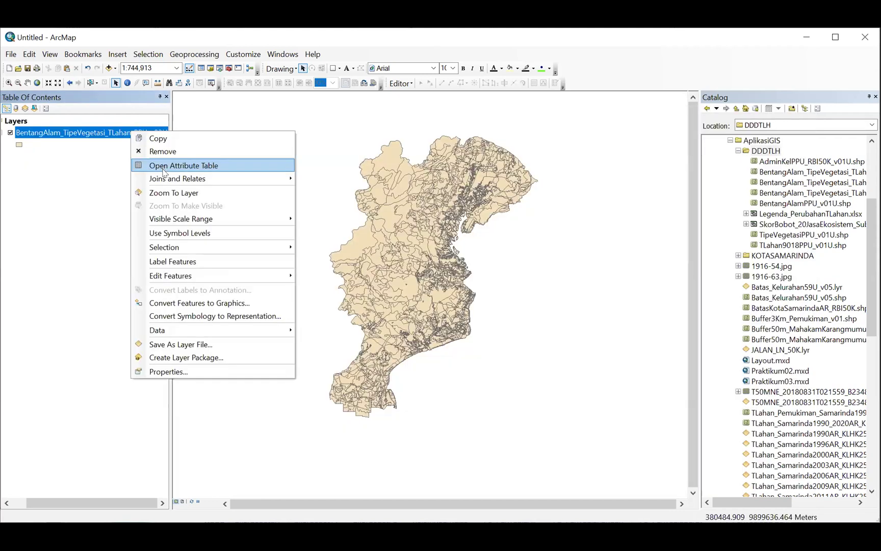
{"action": "key", "text": "Return"}
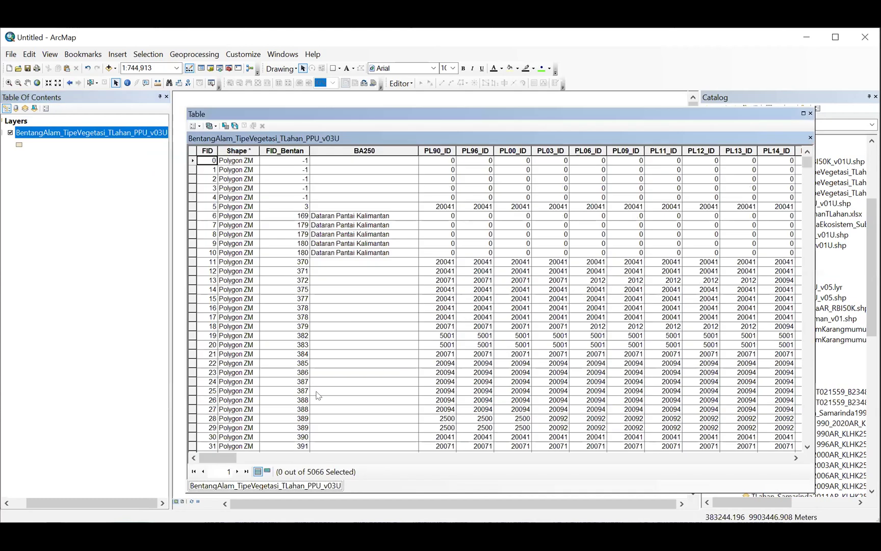
- Open the Field Calculator for the KoefDDP1 field of the v03U attribute table
{"action": "left_click_drag", "start_coordinate": [212, 457], "coordinate": [704, 468]}
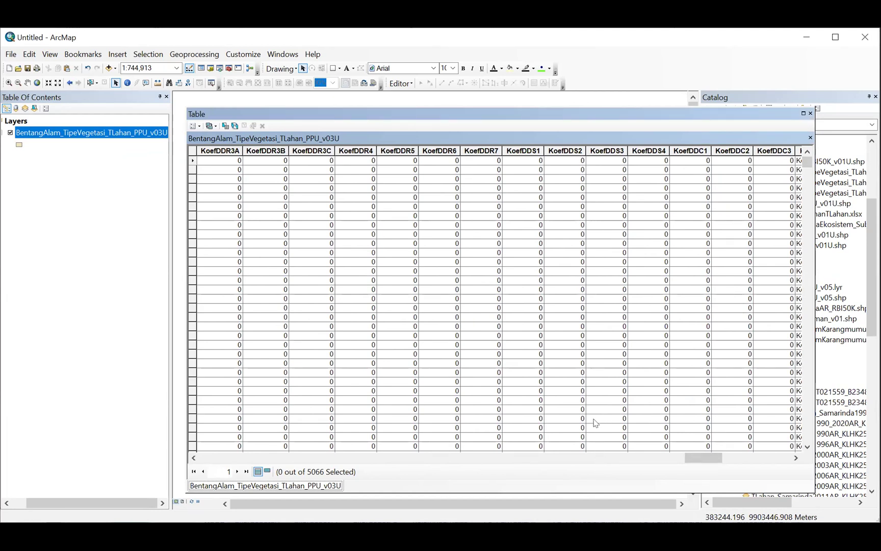
{"action": "left_click_drag", "start_coordinate": [700, 458], "coordinate": [669, 457]}
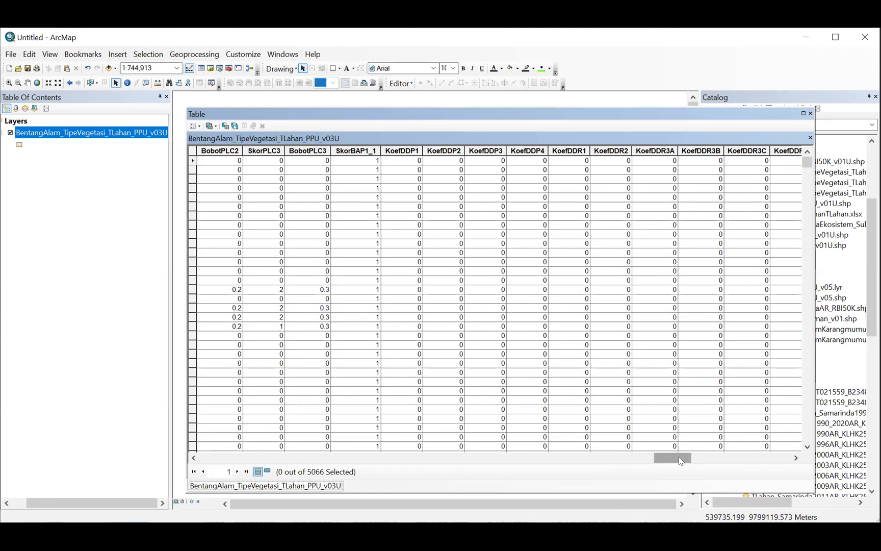
{"action": "left_click_drag", "start_coordinate": [678, 456], "coordinate": [668, 462]}
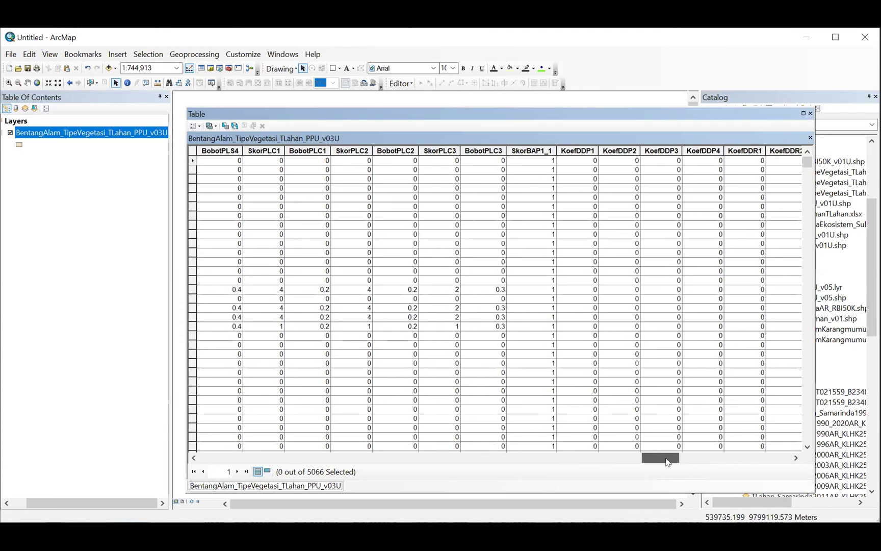
{"action": "left_click", "coordinate": [577, 143]}
{"action": "right_click", "coordinate": [579, 152]}
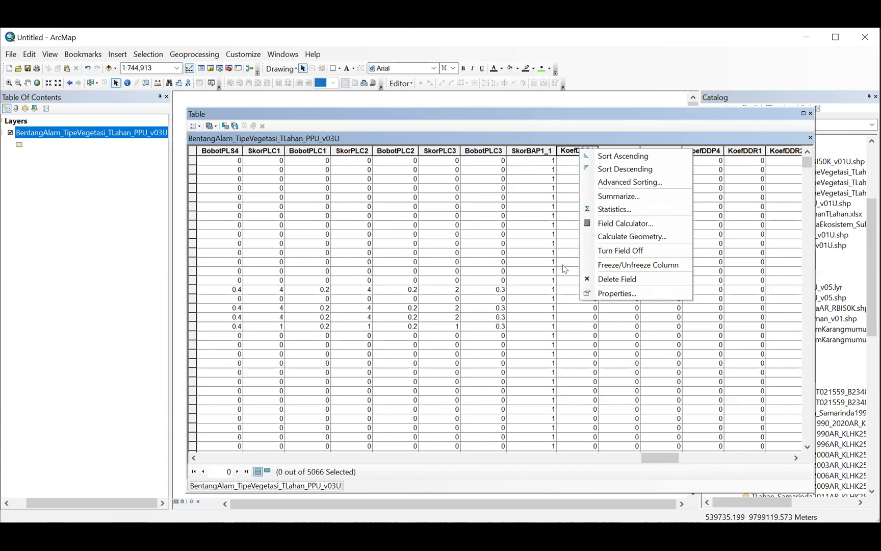
{"action": "left_click", "coordinate": [620, 224]}
- Begin the KoefDDP1 expression with the landform score multiplied by its weight, ( [SkorBAP1] * [BobotBAP1]
{"action": "left_click_drag", "start_coordinate": [419, 186], "coordinate": [422, 194]}
{"action": "scroll", "coordinate": [380, 230], "scroll_direction": "up", "scroll_amount": 4}
{"action": "scroll", "coordinate": [380, 230], "scroll_direction": "down", "scroll_amount": 2}
{"action": "left_click", "coordinate": [360, 309]}
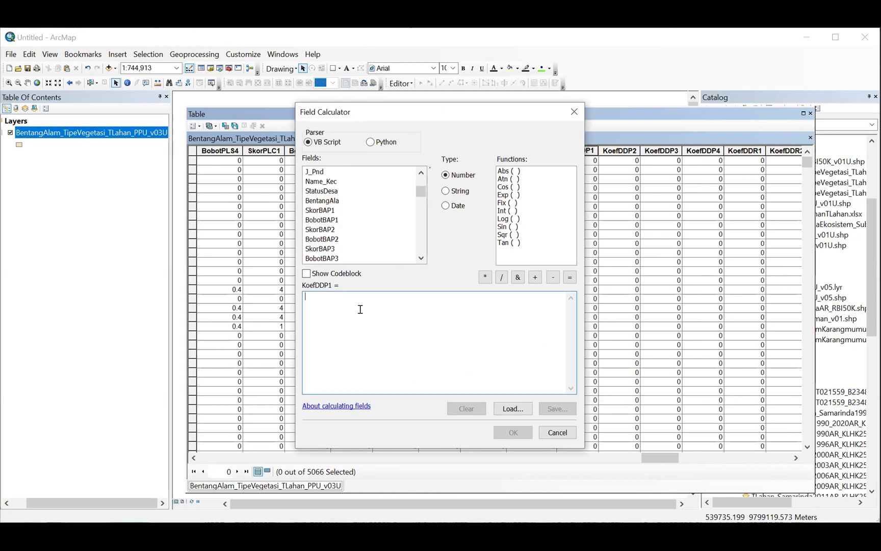
{"action": "type", "text": "("}
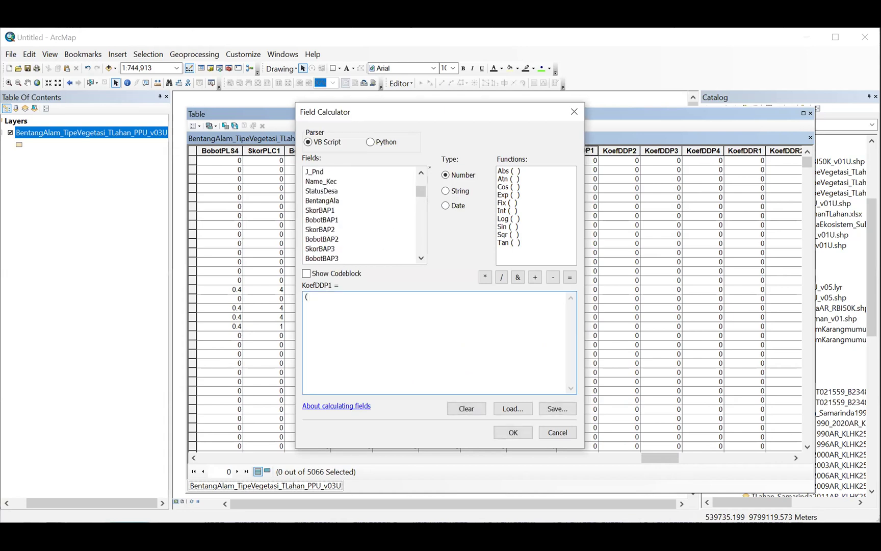
{"action": "double_click", "coordinate": [321, 210]}
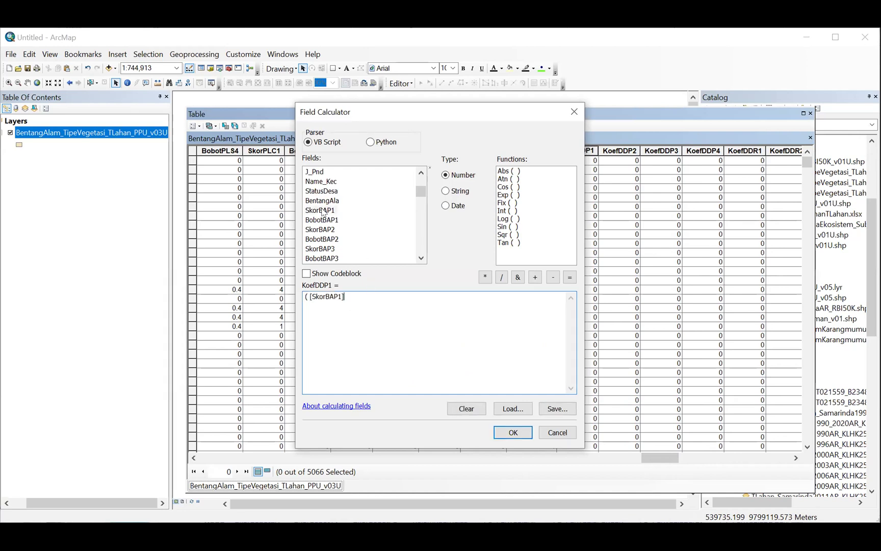
{"action": "left_click", "coordinate": [485, 277]}
{"action": "left_click", "coordinate": [329, 220]}
{"action": "double_click", "coordinate": [328, 221]}
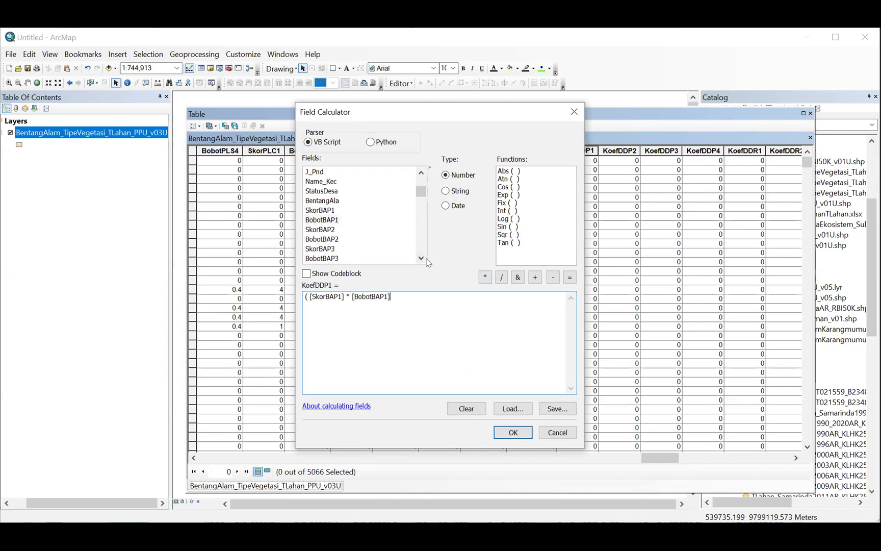
- Close the landform term and add the vegetation term ( [SkorTVP1] * [BobotTVP1] ) to the KoefDDP1 expression
{"action": "type", "text": ") + ("}
{"action": "left_click_drag", "start_coordinate": [422, 192], "coordinate": [375, 235]}
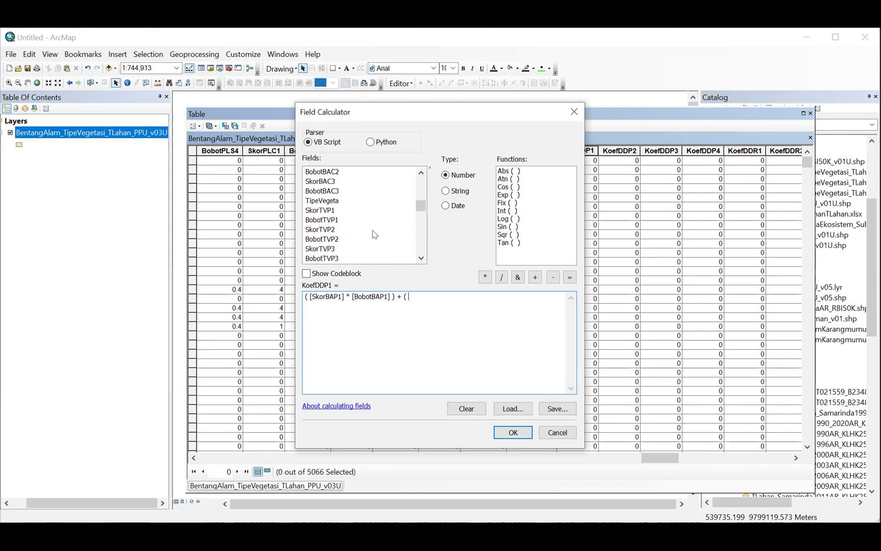
{"action": "double_click", "coordinate": [316, 211]}
{"action": "left_click", "coordinate": [485, 278]}
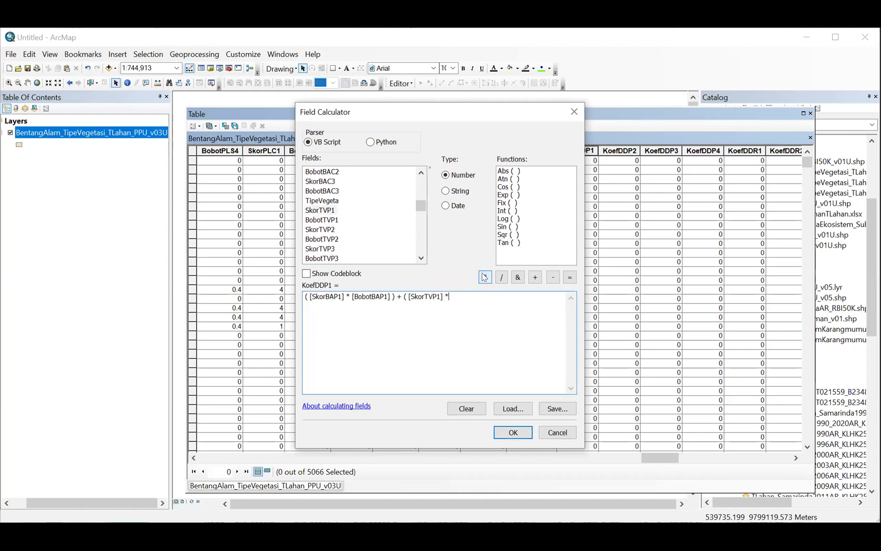
{"action": "double_click", "coordinate": [322, 220]}
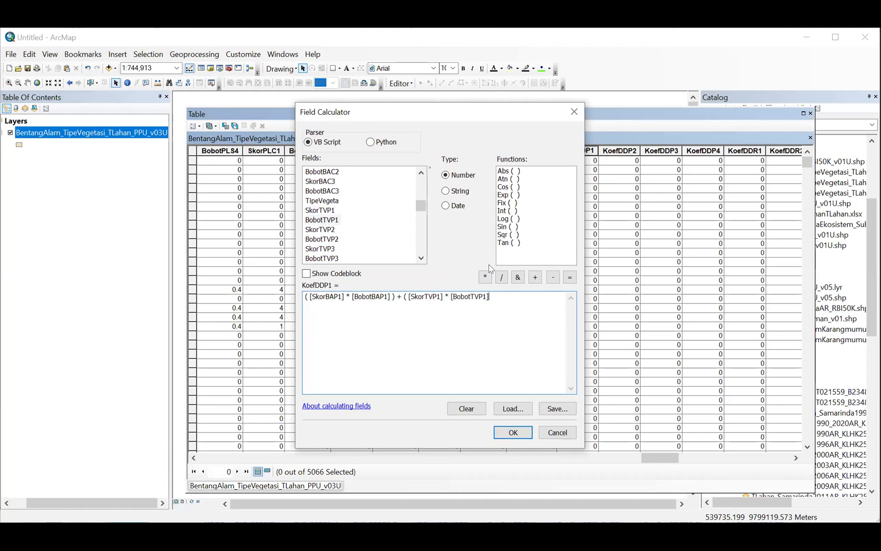
{"action": "type", "text": ")"}
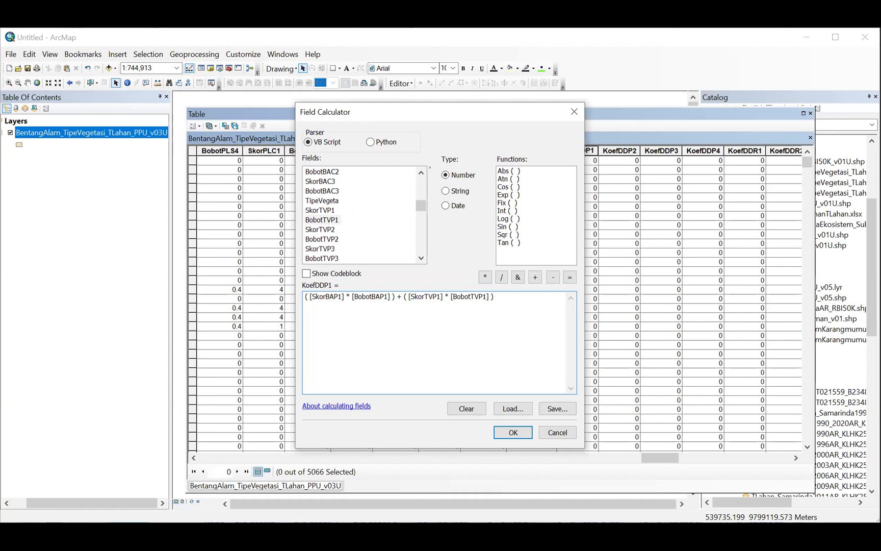
- Add the land cover term ( [SkorPLP1] * [BobotPLP1] ) to the sum and calculate the KoefDDP1 field
{"action": "type", "text": " + ("}
{"action": "left_click_drag", "start_coordinate": [421, 206], "coordinate": [419, 222]}
{"action": "scroll", "coordinate": [379, 229], "scroll_direction": "down", "scroll_amount": 2}
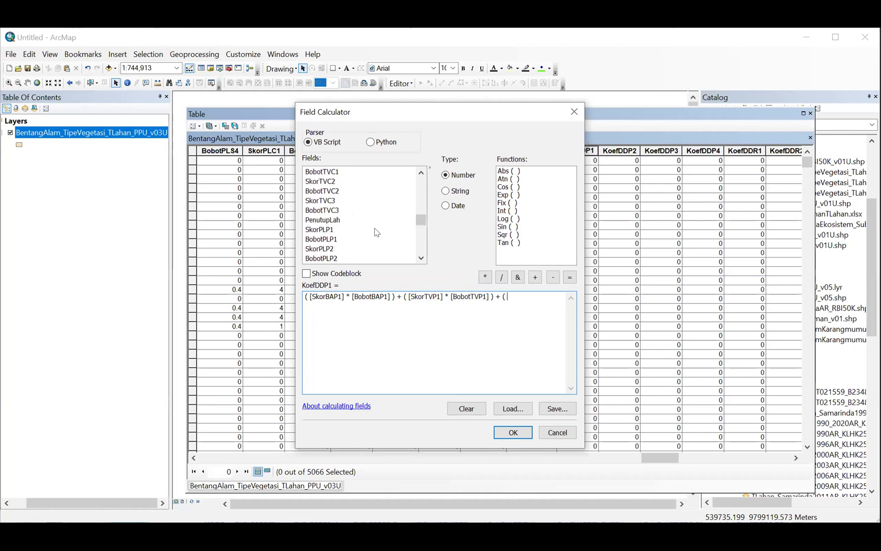
{"action": "double_click", "coordinate": [320, 229]}
{"action": "left_click", "coordinate": [485, 276]}
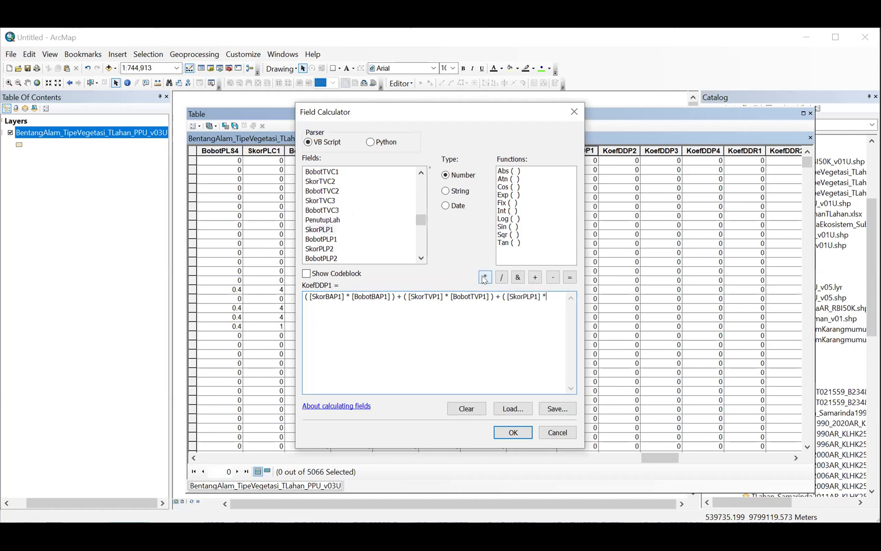
{"action": "double_click", "coordinate": [321, 239]}
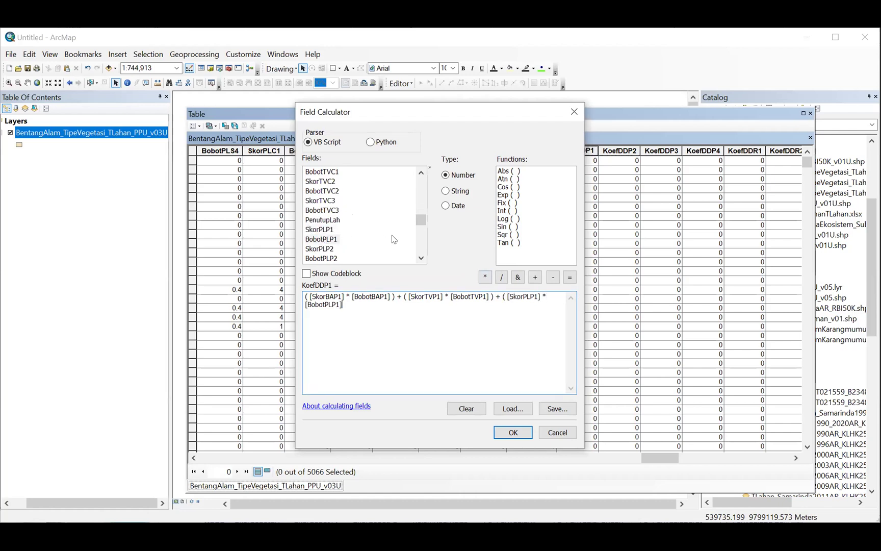
{"action": "type", "text": ")"}
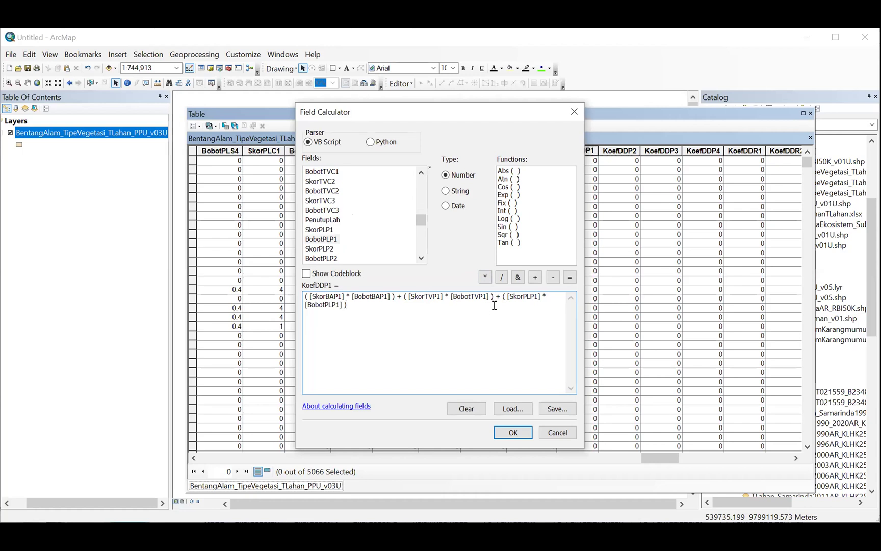
{"action": "left_click_drag", "start_coordinate": [347, 305], "coordinate": [251, 274]}
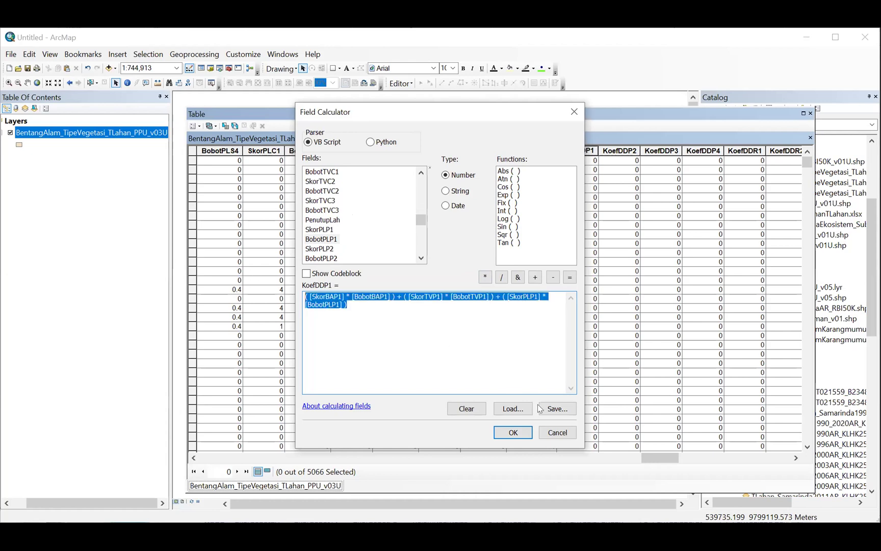
{"action": "left_click", "coordinate": [523, 436]}
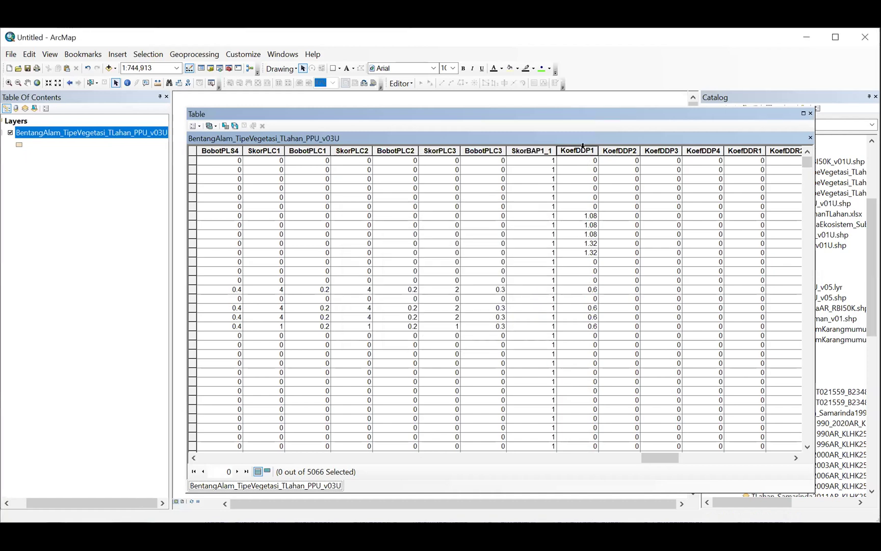
- Look over the calculated KoefDDP1 values and the KelasDD columns, and open Select By Attributes for the v03U layer
{"action": "left_click_drag", "start_coordinate": [811, 163], "coordinate": [803, 231]}
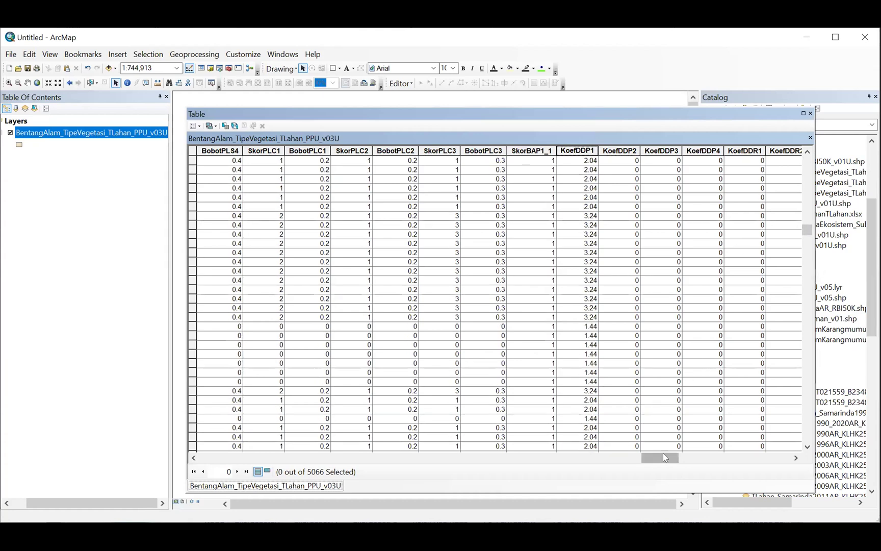
{"action": "left_click_drag", "start_coordinate": [665, 457], "coordinate": [743, 461]}
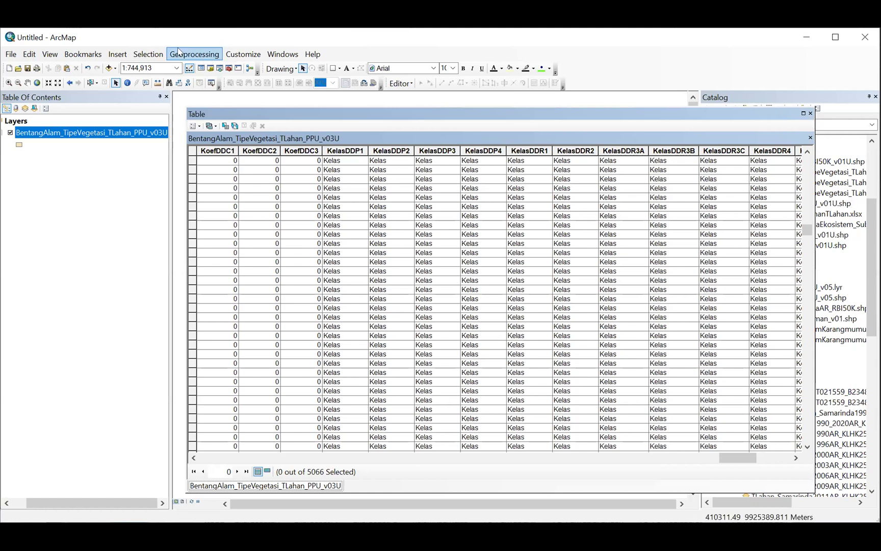
{"action": "left_click", "coordinate": [139, 56]}
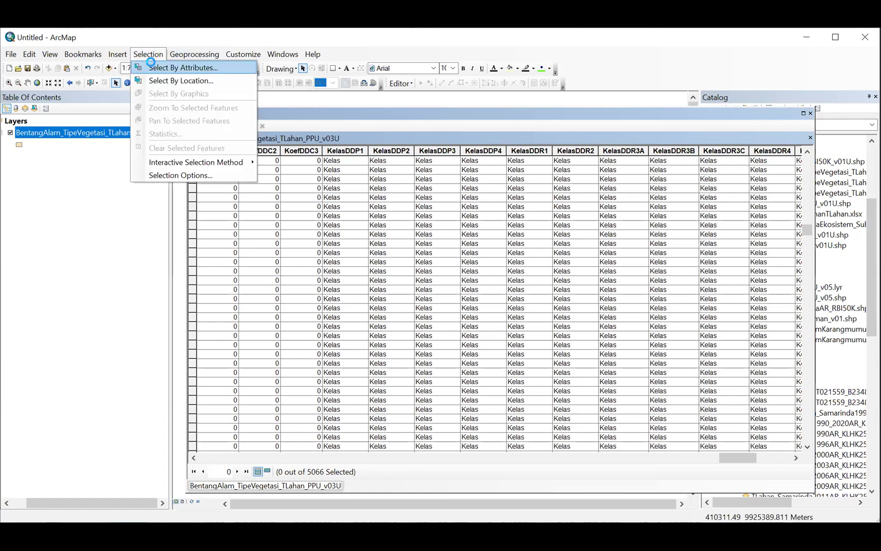
{"action": "left_click", "coordinate": [151, 62]}
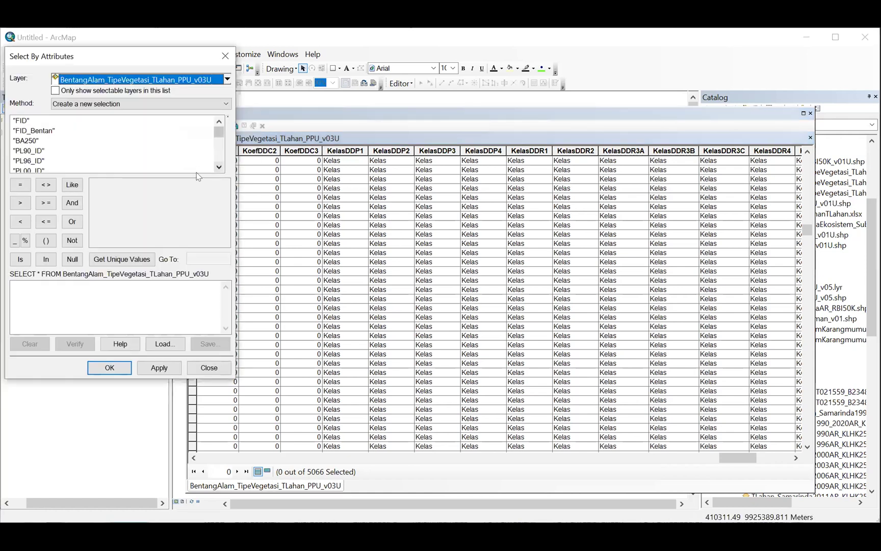
- Write the selection query "KoefDDP1" <= 1.8
{"action": "left_click", "coordinate": [83, 304]}
{"action": "left_click_drag", "start_coordinate": [219, 132], "coordinate": [139, 140]}
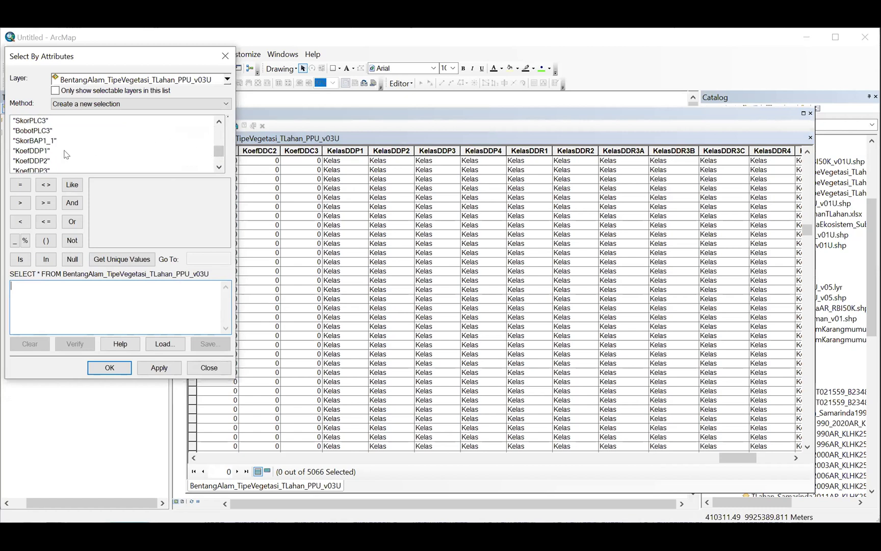
{"action": "left_click", "coordinate": [44, 151]}
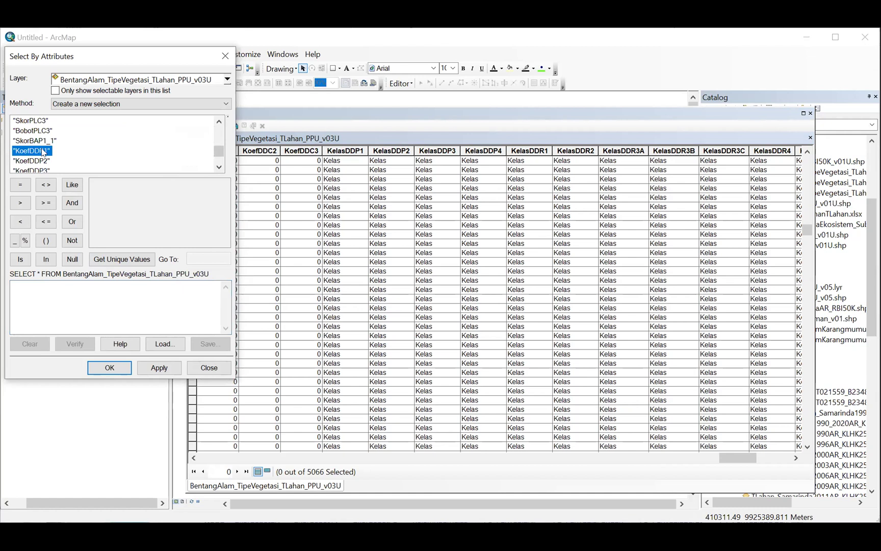
{"action": "double_click", "coordinate": [43, 151]}
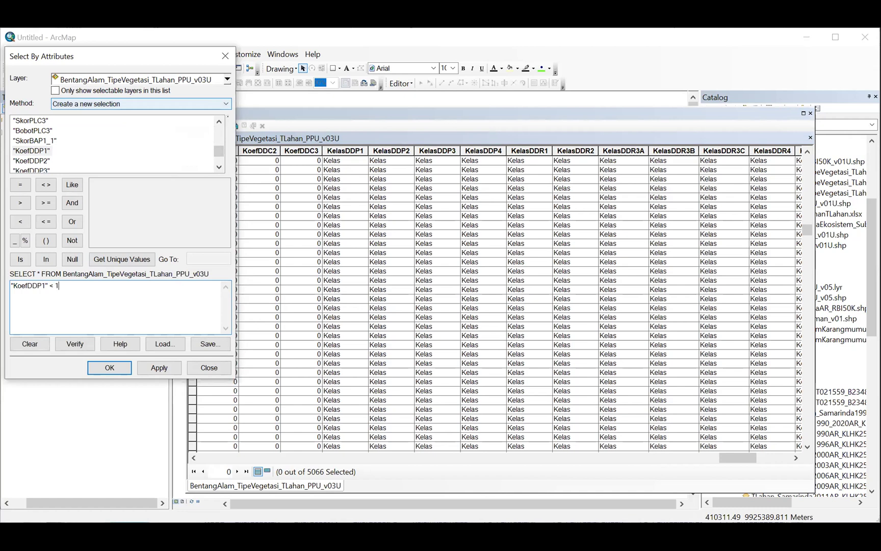
{"action": "type", "text": ".8"}
{"action": "left_click", "coordinate": [53, 285]}
{"action": "key", "text": "BackSpace"}
{"action": "left_click", "coordinate": [46, 221]}
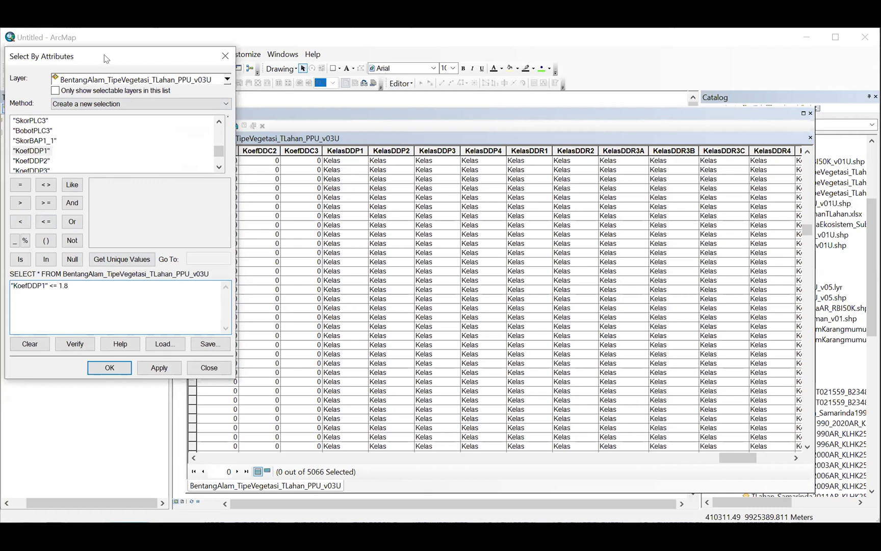
- Copy the KoefDDP1 query text for reuse and run the query to select the matching features
{"action": "left_click_drag", "start_coordinate": [105, 58], "coordinate": [304, 161]}
{"action": "left_click_drag", "start_coordinate": [283, 390], "coordinate": [217, 387]}
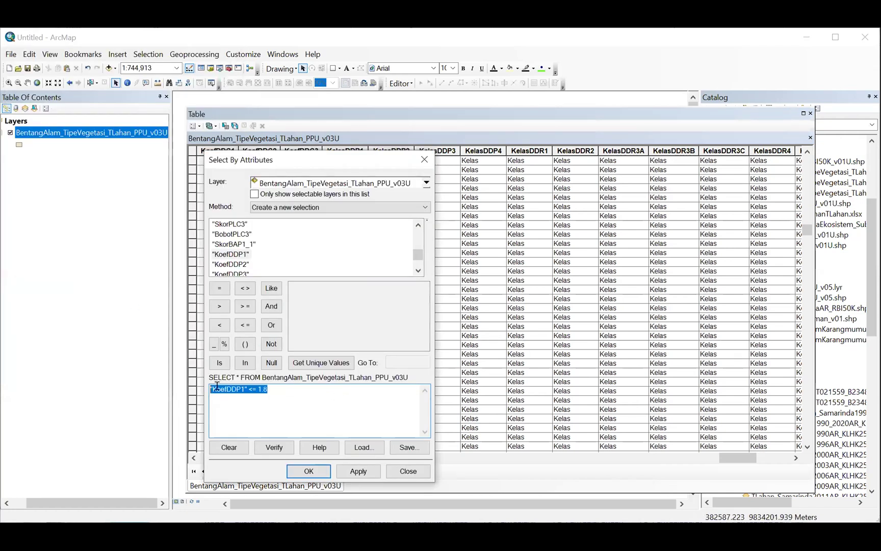
{"action": "right_click", "coordinate": [220, 390]}
{"action": "left_click", "coordinate": [245, 415]}
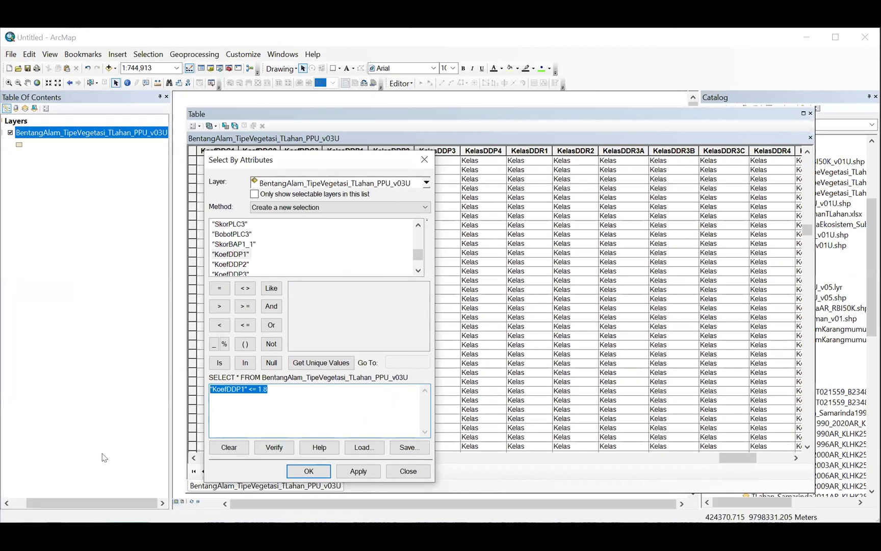
{"action": "left_click", "coordinate": [534, 279]}
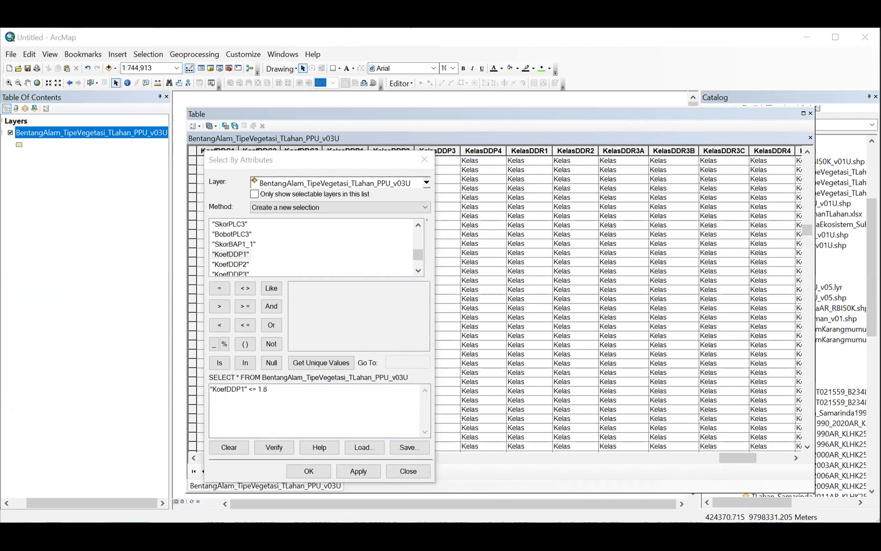
{"action": "key", "text": "ctrl+a"}
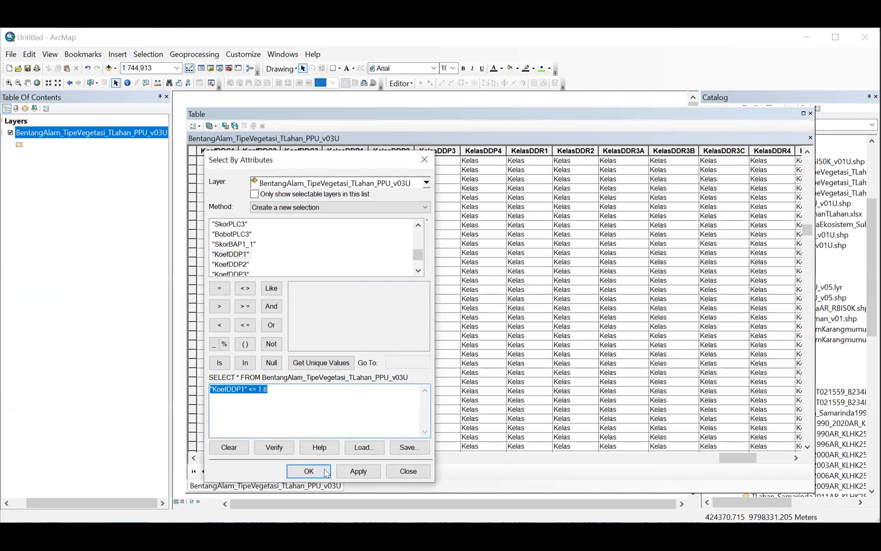
{"action": "left_click", "coordinate": [308, 470]}
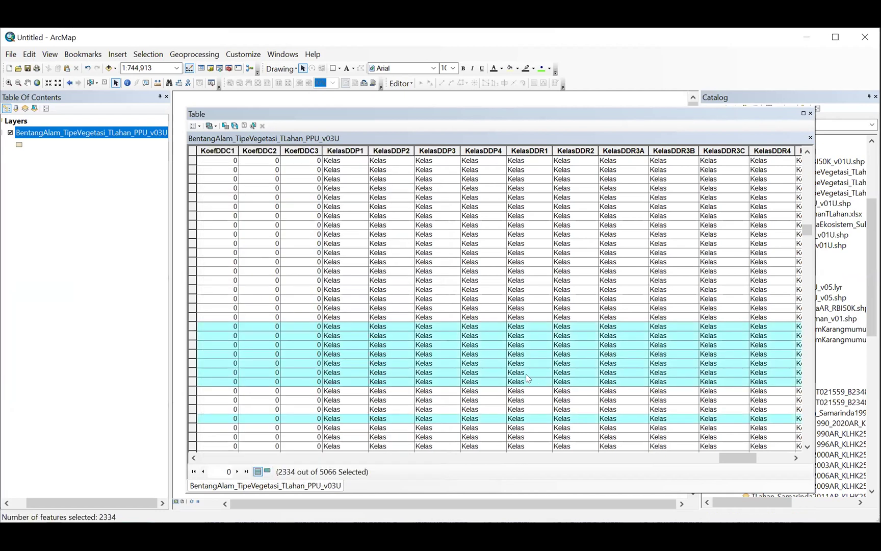
- Open the Field Calculator for the KelasDDP1 field and clear the leftover coefficient expression
{"action": "left_click_drag", "start_coordinate": [807, 230], "coordinate": [807, 246]}
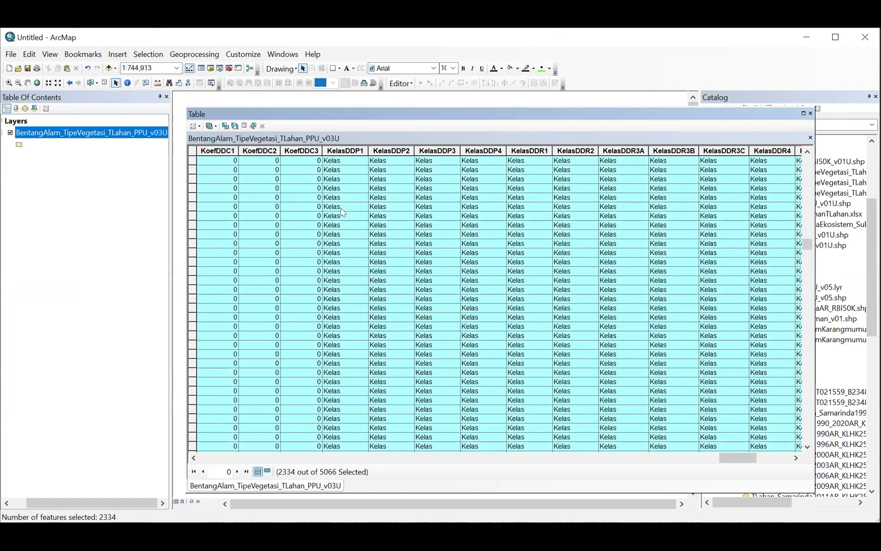
{"action": "right_click", "coordinate": [346, 153]}
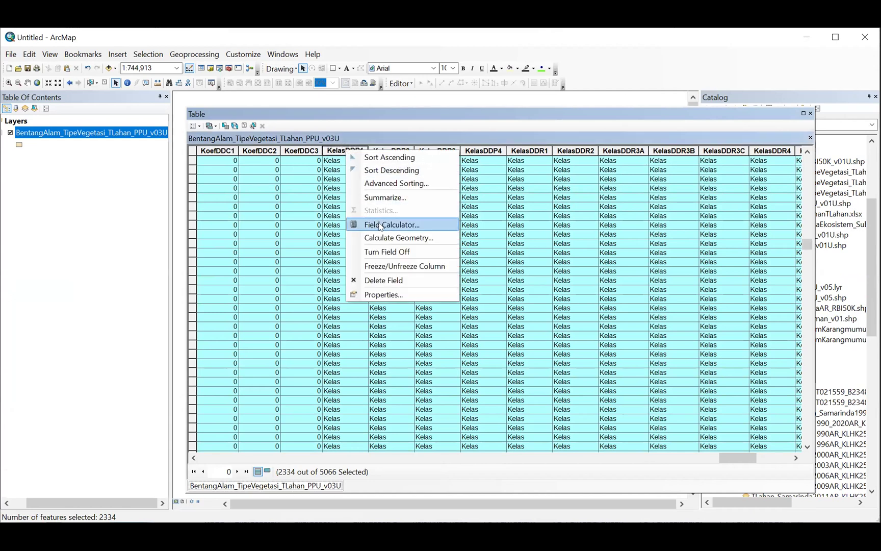
{"action": "left_click", "coordinate": [380, 225]}
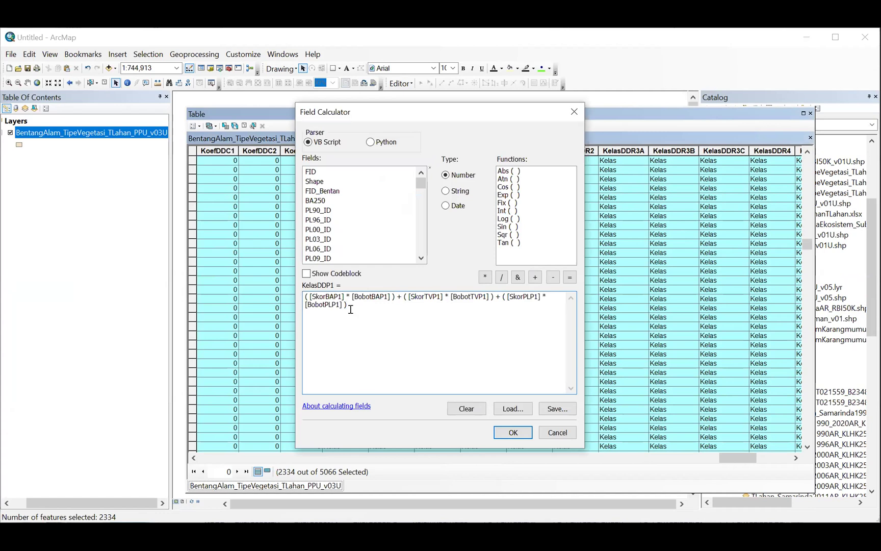
{"action": "key", "text": "ctrl+a"}
{"action": "right_click", "coordinate": [334, 303]}
{"action": "left_click", "coordinate": [368, 326]}
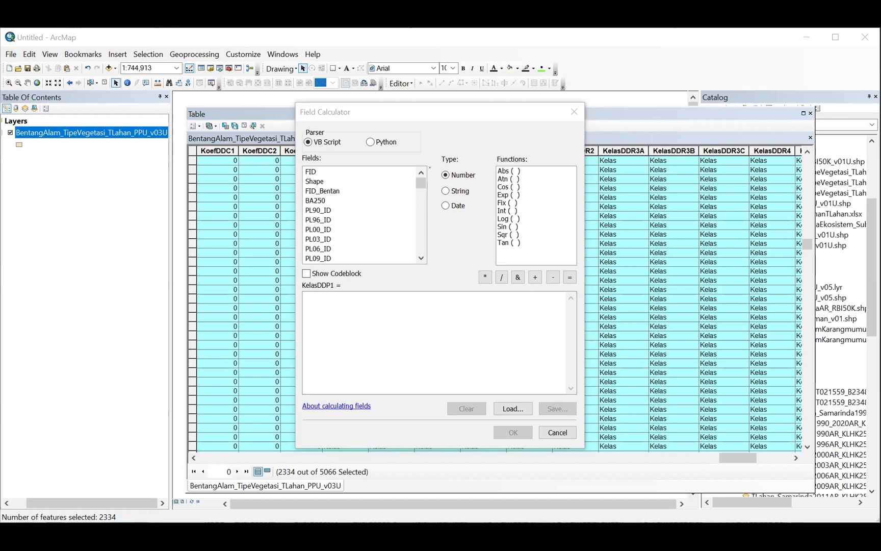
- Calculate KelasDDP1 as "Sangat Rendah" for the selected records and widen the column to fit the text
{"action": "left_click", "coordinate": [347, 316]}
{"action": "left_click", "coordinate": [346, 315]}
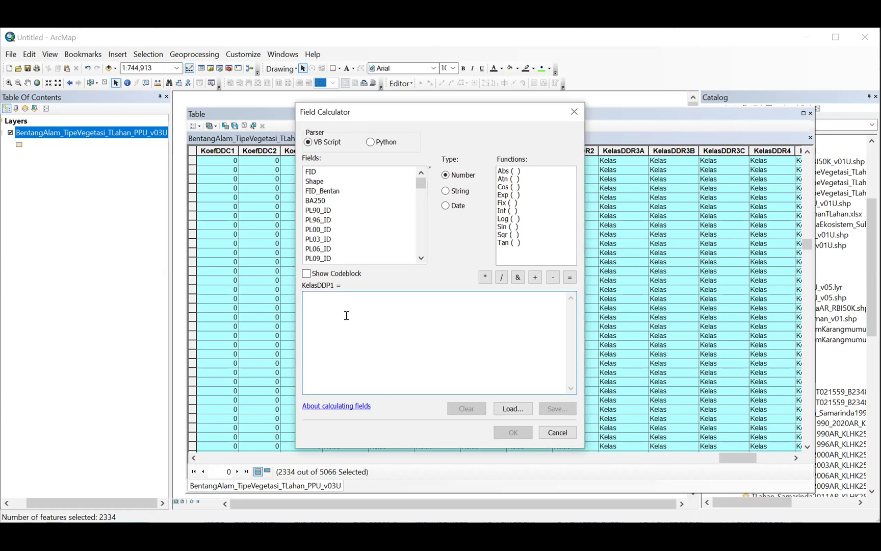
{"action": "type", "text": "\"Sang"}
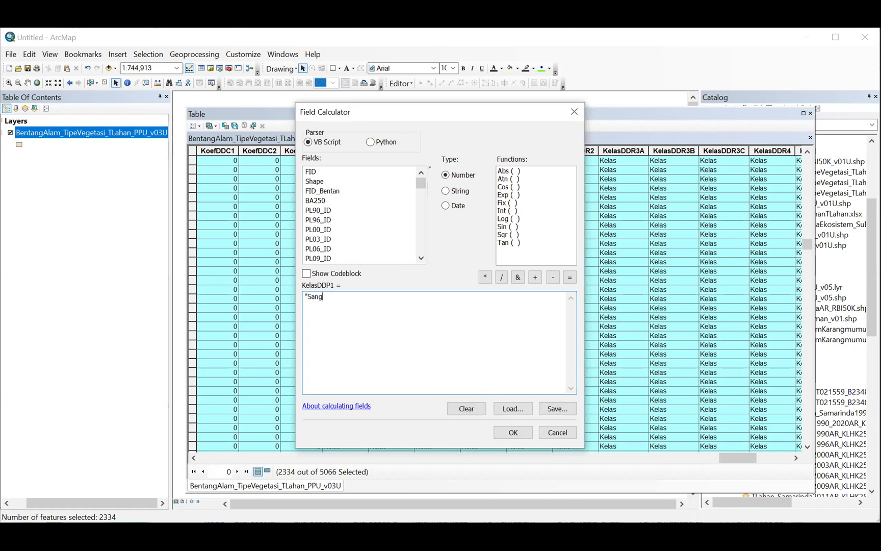
{"action": "type", "text": "at Rendah\""}
{"action": "key", "text": "Tab"}
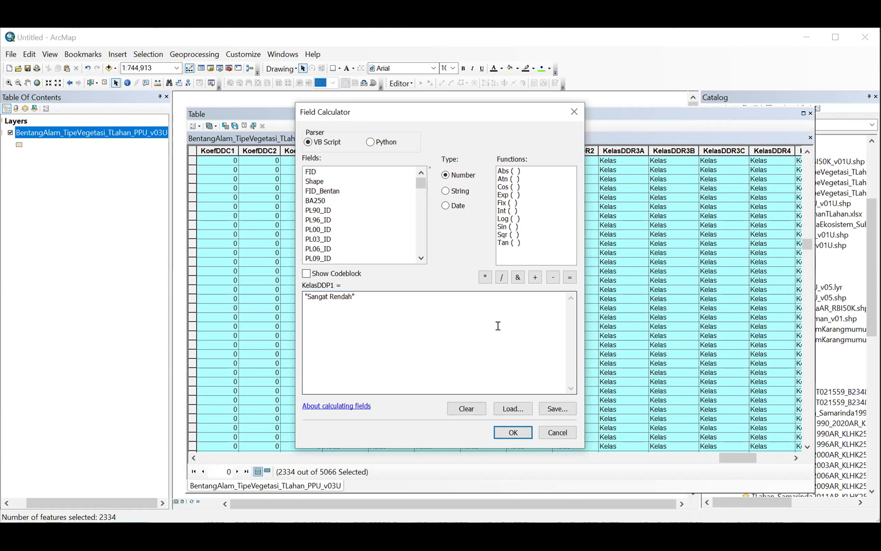
{"action": "left_click", "coordinate": [514, 432]}
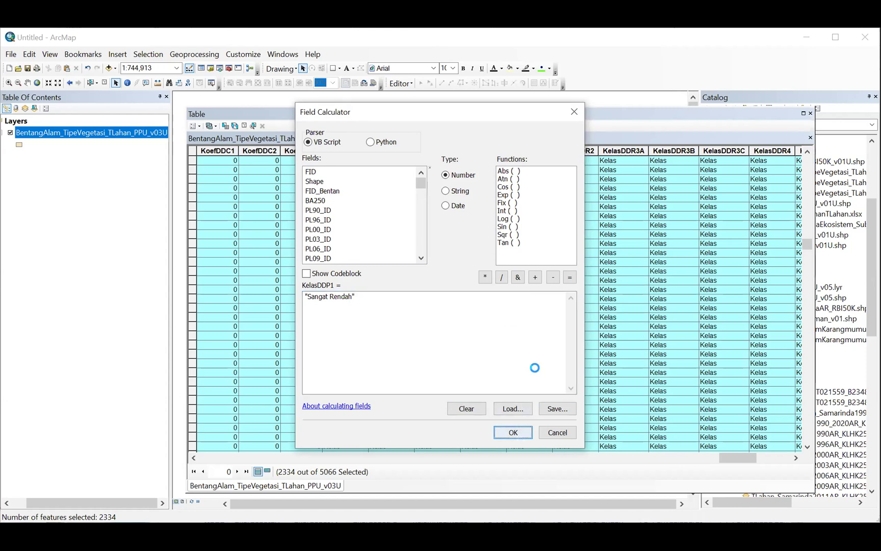
{"action": "left_click_drag", "start_coordinate": [368, 150], "coordinate": [376, 149]}
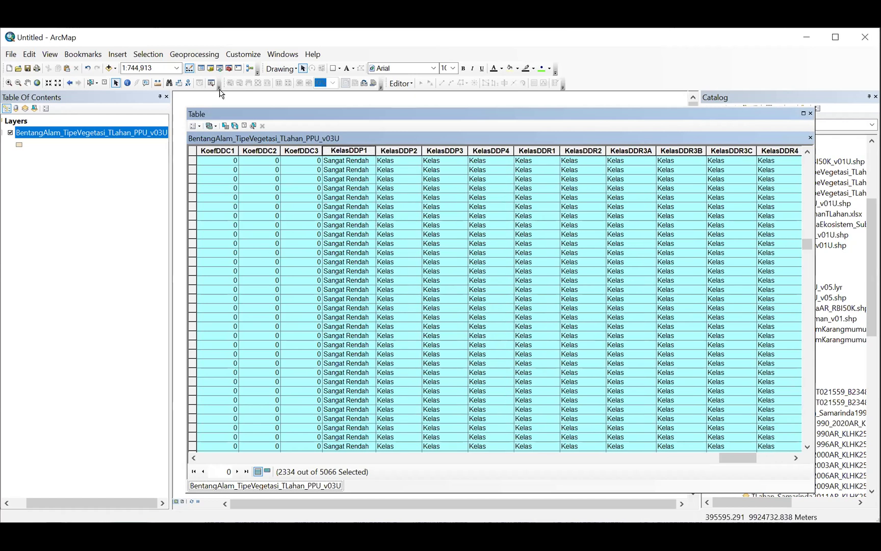
- Start a new attribute selection query on the table with the condition "KoefDDP1" > 1.8
{"action": "left_click", "coordinate": [220, 125]}
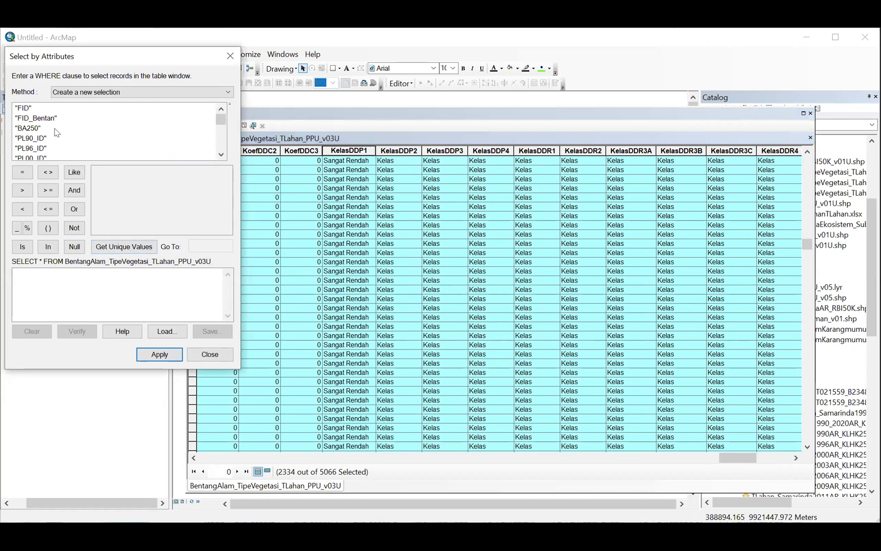
{"action": "left_click_drag", "start_coordinate": [220, 121], "coordinate": [153, 148]}
{"action": "scroll", "coordinate": [63, 129], "scroll_direction": "up", "scroll_amount": 3}
{"action": "left_click", "coordinate": [42, 129]}
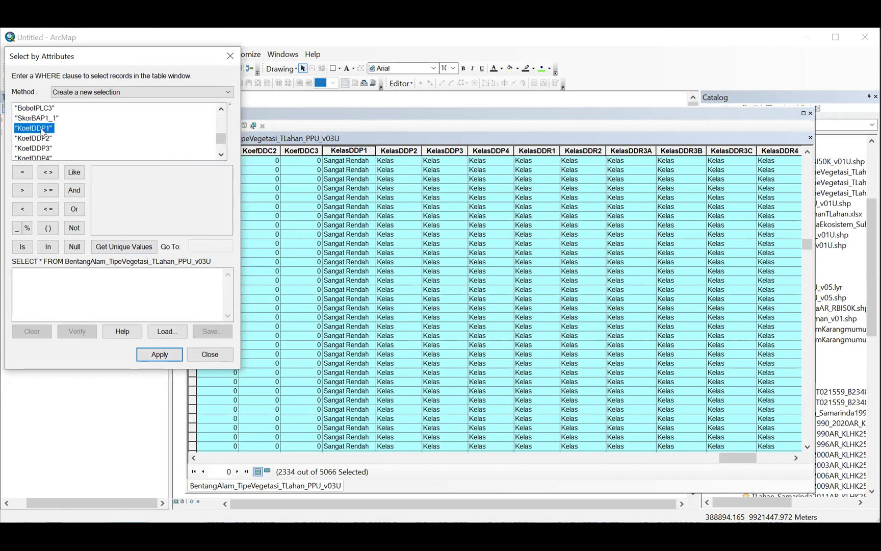
{"action": "double_click", "coordinate": [42, 129]}
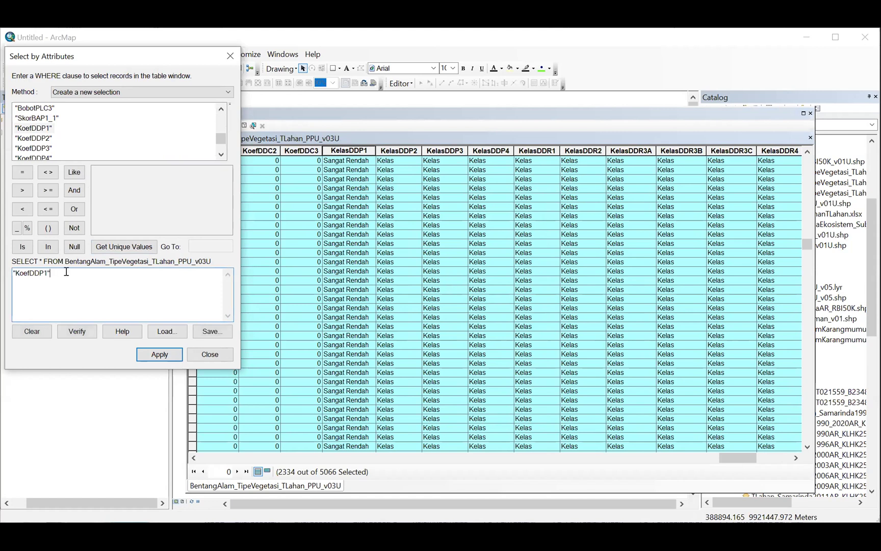
{"action": "left_click", "coordinate": [22, 190]}
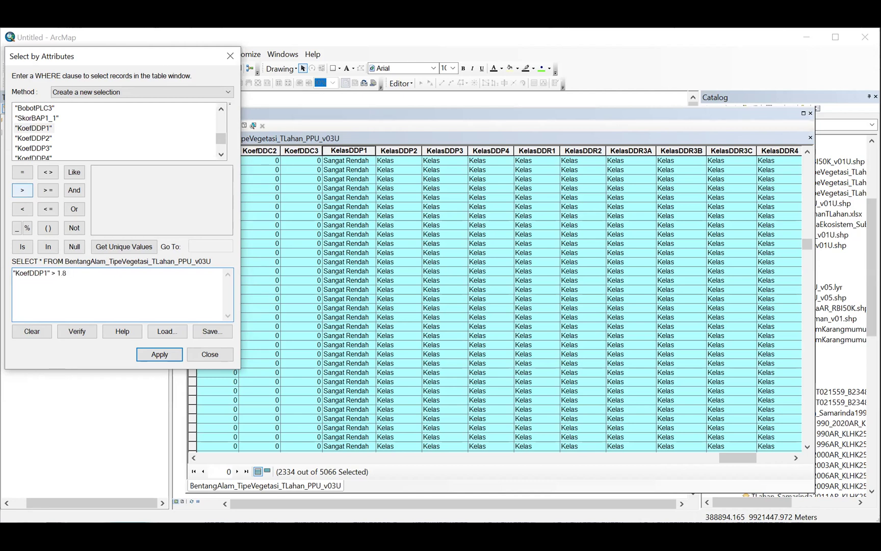
- Extend the query with AND "KoefDDP1" <= 2.6 and run it to select the matching records
{"action": "left_click", "coordinate": [75, 191]}
{"action": "double_click", "coordinate": [36, 131]}
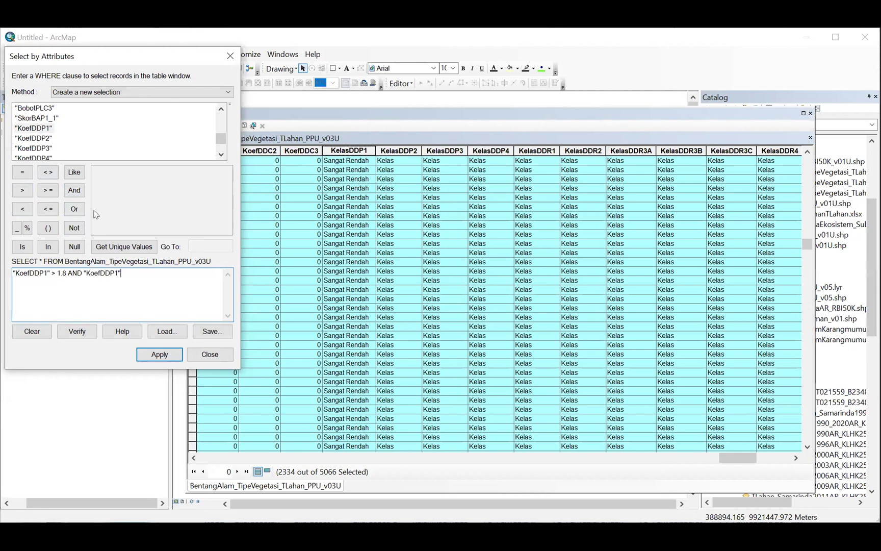
{"action": "left_click", "coordinate": [47, 210]}
{"action": "type", "text": "2.6"}
{"action": "left_click", "coordinate": [158, 355]}
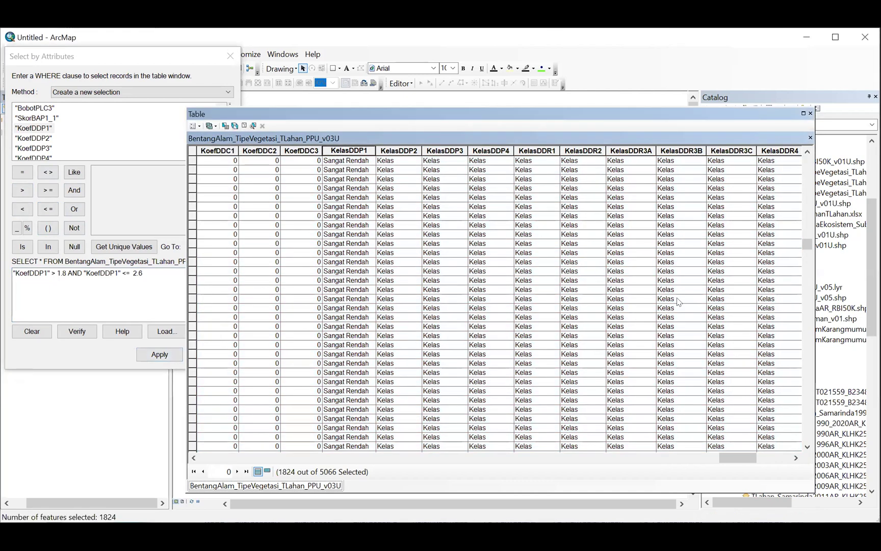
- Calculate KelasDDP1 as "Rendah" for the selected records
{"action": "left_click_drag", "start_coordinate": [807, 244], "coordinate": [803, 310]}
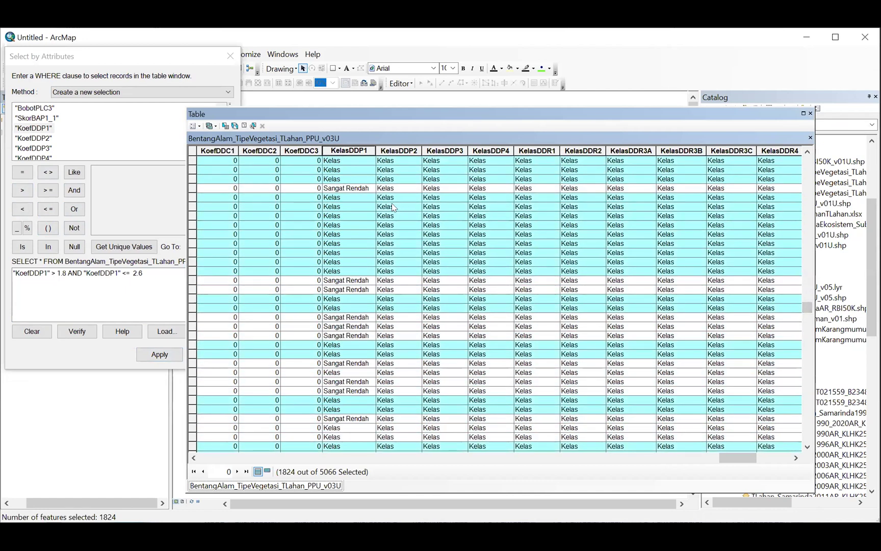
{"action": "right_click", "coordinate": [357, 148]}
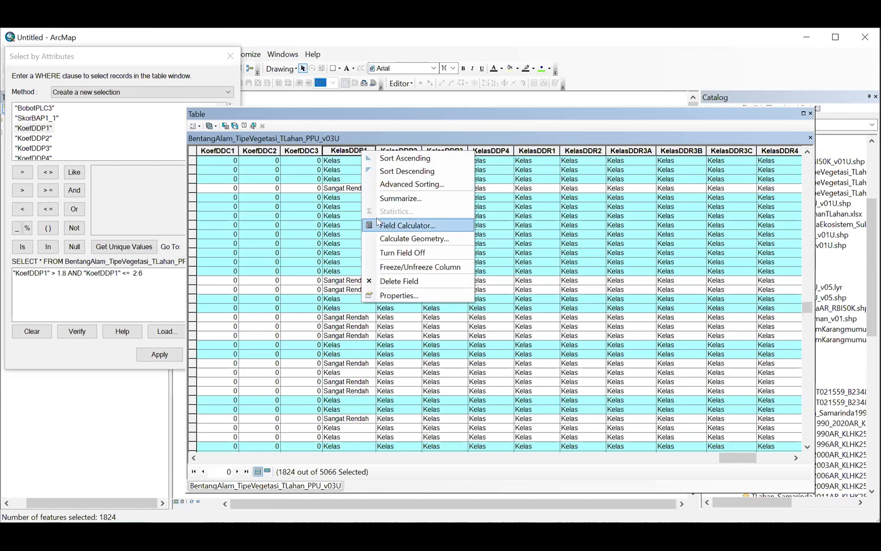
{"action": "left_click", "coordinate": [407, 225]}
{"action": "left_click_drag", "start_coordinate": [331, 297], "coordinate": [307, 296]}
{"action": "key", "text": "Delete"}
{"action": "left_click", "coordinate": [511, 432]}
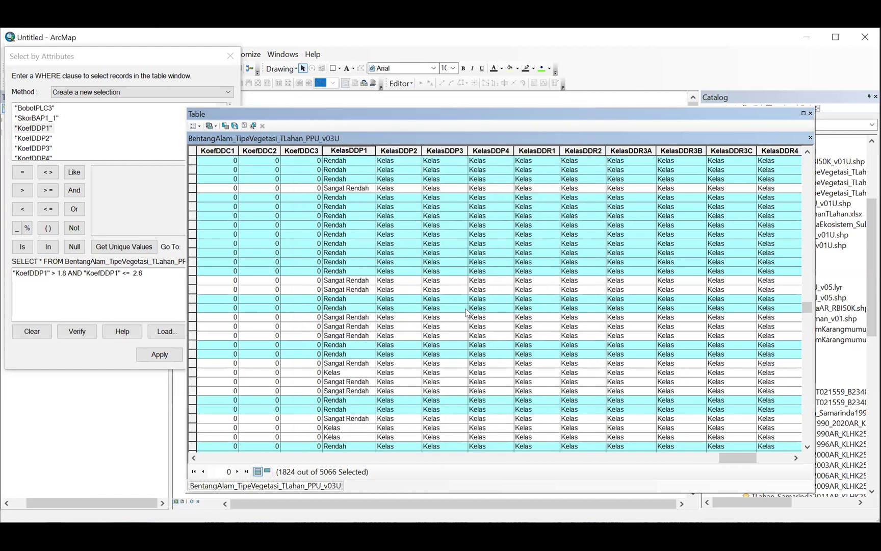
- Change the query to "KoefDDP1" > 2.6 AND "KoefDDP1" <= 3.4 and run the selection
{"action": "left_click", "coordinate": [117, 274]}
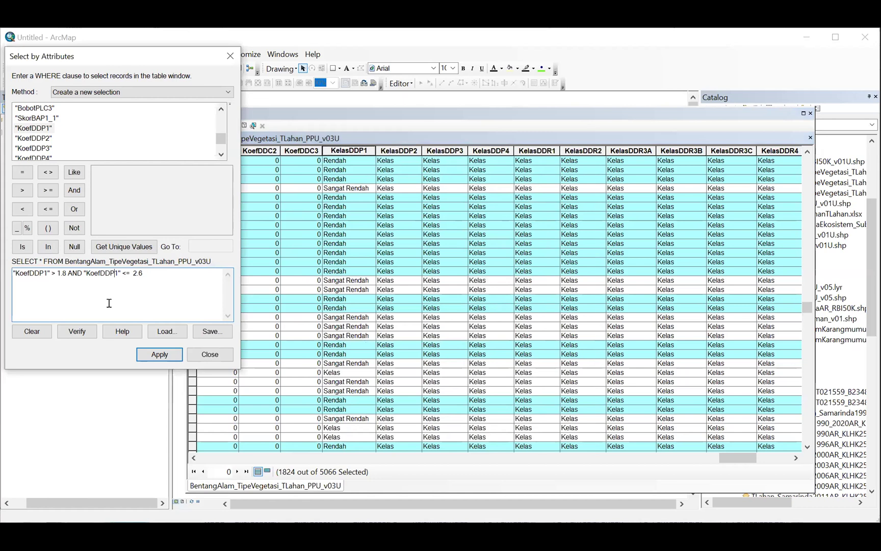
{"action": "double_click", "coordinate": [62, 271]}
{"action": "type", "text": "2.6"}
{"action": "double_click", "coordinate": [137, 271]}
{"action": "type", "text": "3.4"}
{"action": "left_click", "coordinate": [159, 354]}
- Calculate KelasDDP1 as "Sedang" for the selected records
{"action": "left_click", "coordinate": [625, 270]}
{"action": "scroll", "coordinate": [625, 270], "scroll_direction": "down", "scroll_amount": 3}
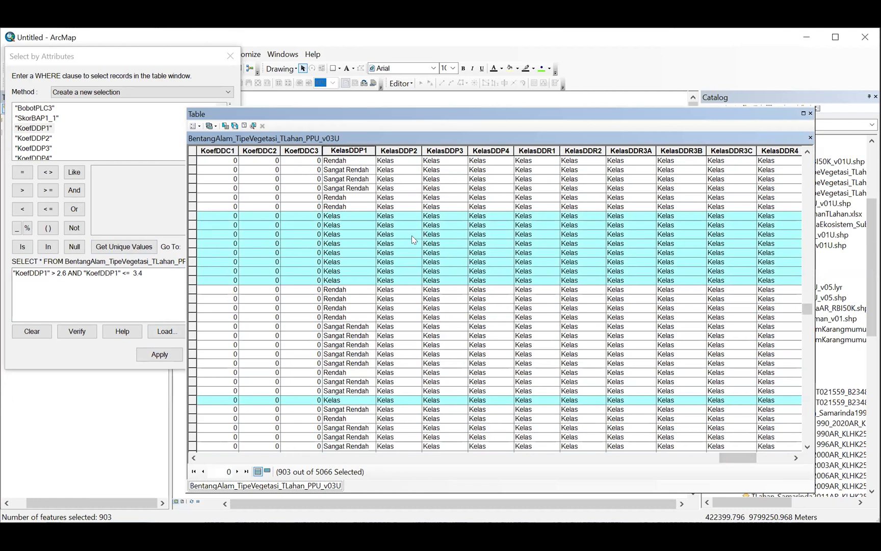
{"action": "right_click", "coordinate": [352, 148]}
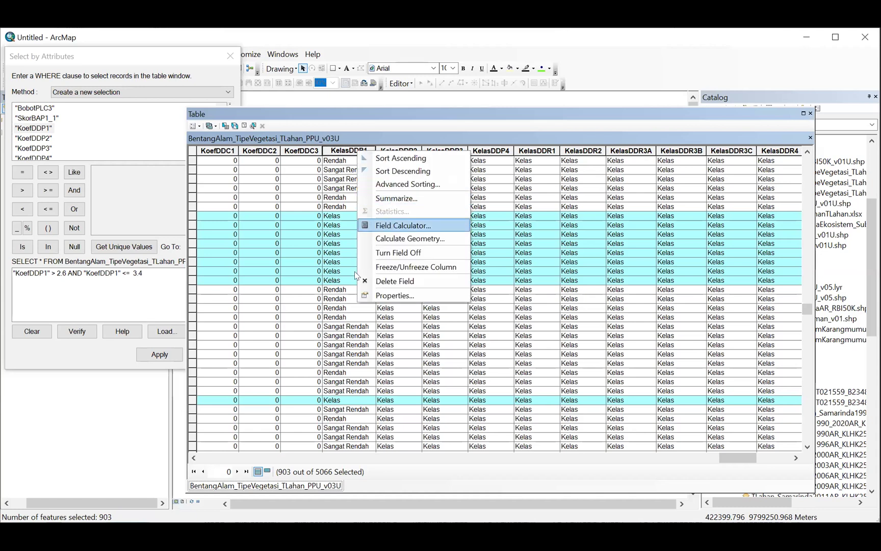
{"action": "left_click", "coordinate": [390, 223]}
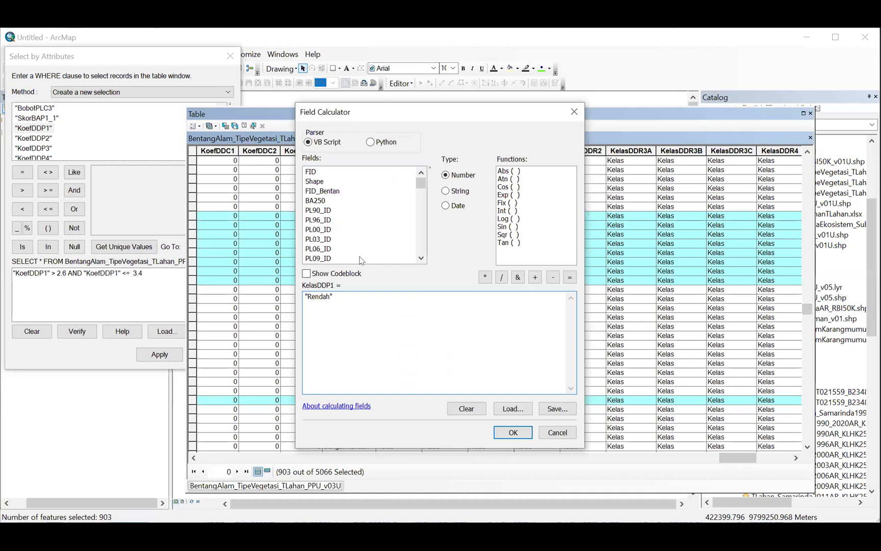
{"action": "key", "text": "shift+Left"}
{"action": "key", "text": "shift+Left"}
{"action": "key", "text": "shift+Left"}
{"action": "key", "text": "shift+Left"}
{"action": "key", "text": "shift+Left"}
{"action": "type", "text": "Swed"}
{"action": "key", "text": "Home"}
{"action": "key", "text": "Right"}
{"action": "key", "text": "Right"}
{"action": "key", "text": "Right"}
{"action": "key", "text": "BackSpace"}
{"action": "left_click", "coordinate": [511, 432]}
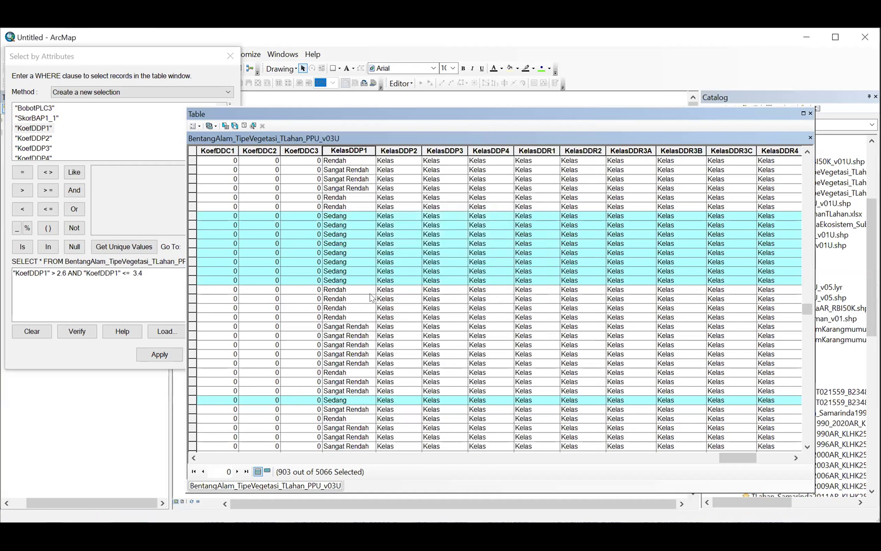
- Change the query to "KoefDDP1" > 3.4 AND "KoefDDP1" <= 4.2 and run the selection
{"action": "left_click", "coordinate": [61, 279]}
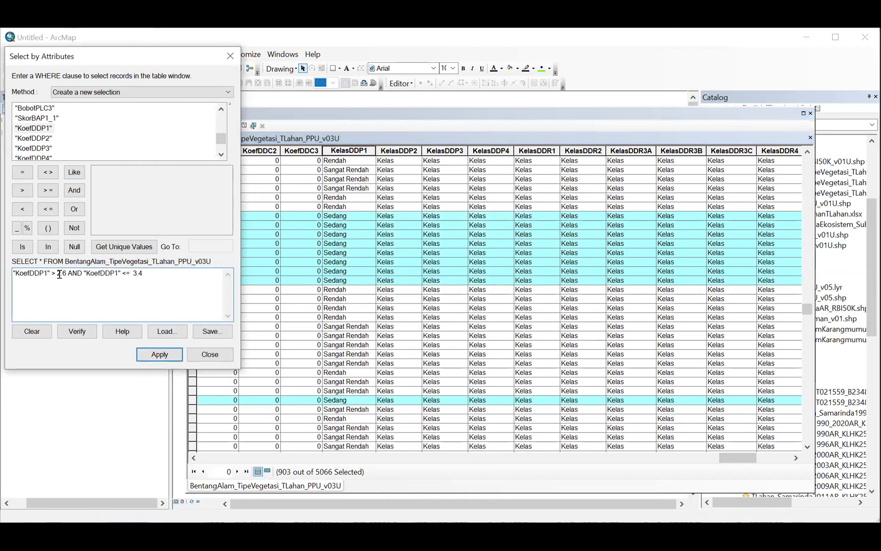
{"action": "left_click_drag", "start_coordinate": [57, 274], "coordinate": [63, 268]}
{"action": "type", "text": "3"}
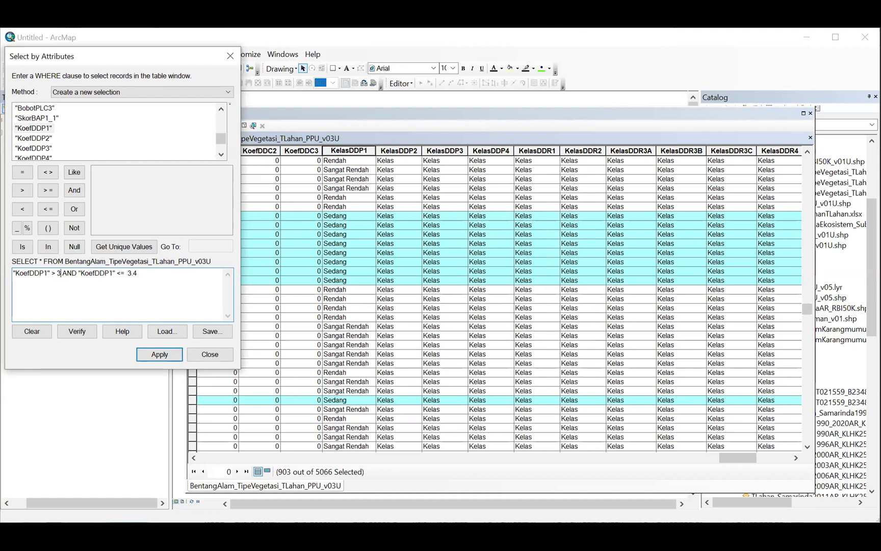
{"action": "type", "text": ".4"}
{"action": "left_click_drag", "start_coordinate": [132, 269], "coordinate": [169, 270]}
{"action": "type", "text": "4"}
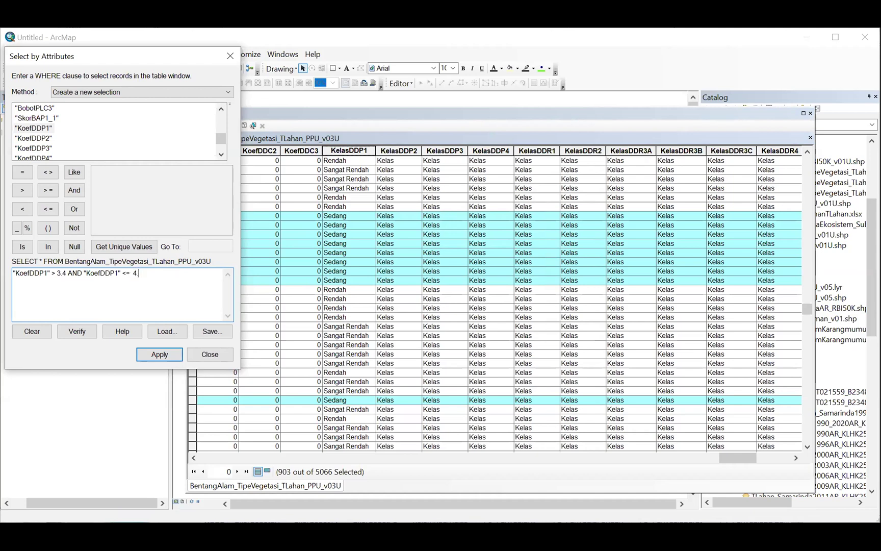
{"action": "type", "text": ".2"}
{"action": "left_click", "coordinate": [173, 353]}
- Calculate KelasDDP1 as "Tinggi" for the selected records
{"action": "left_click", "coordinate": [611, 301]}
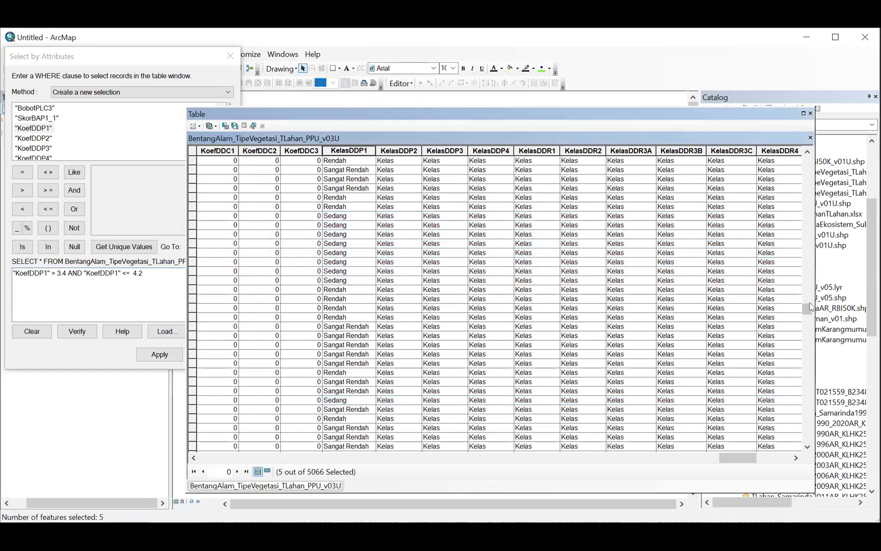
{"action": "left_click_drag", "start_coordinate": [807, 309], "coordinate": [805, 433]}
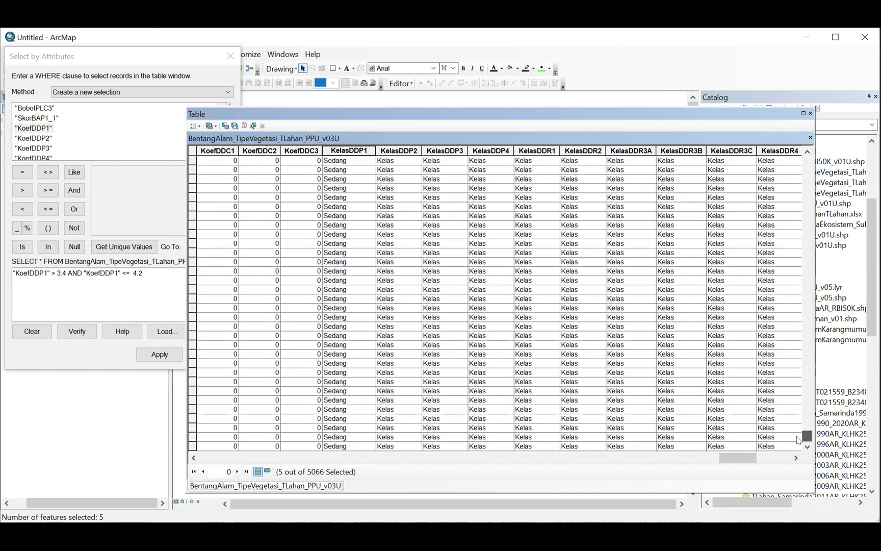
{"action": "right_click", "coordinate": [351, 148]}
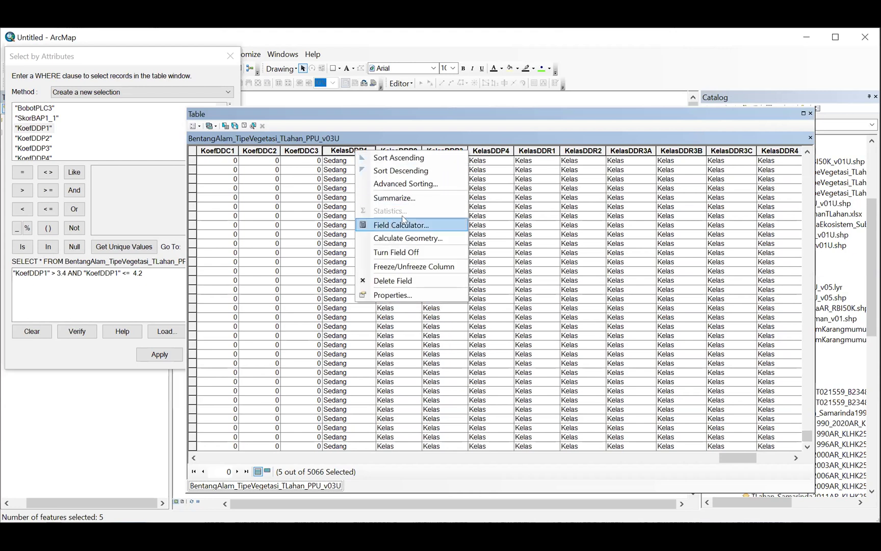
{"action": "left_click", "coordinate": [390, 226]}
{"action": "key", "text": "Left"}
{"action": "key", "text": "shift+Left"}
{"action": "key", "text": "shift+Left"}
{"action": "key", "text": "shift+Left"}
{"action": "type", "text": "T"}
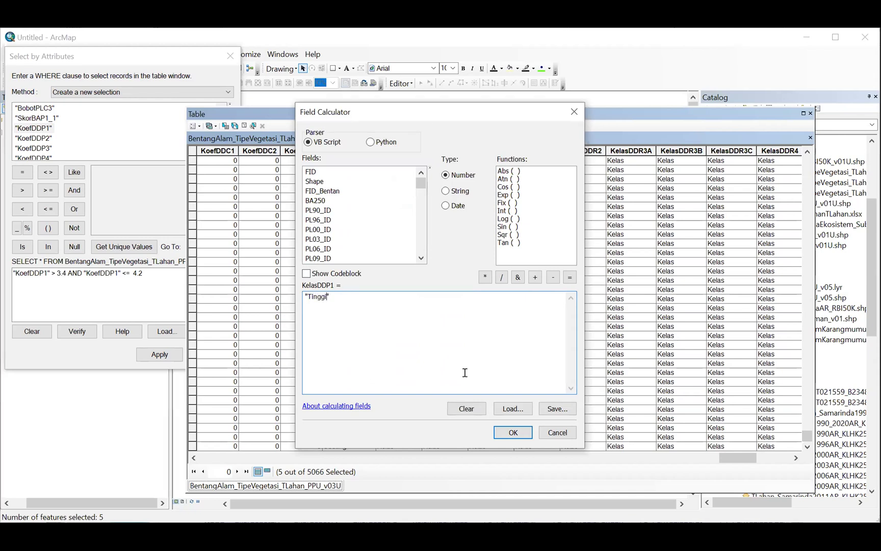
{"action": "left_click", "coordinate": [515, 430]}
- Shorten the query to "KoefDDP1" > 4.2 and run the selection
{"action": "left_click", "coordinate": [53, 272]}
{"action": "left_click_drag", "start_coordinate": [57, 273], "coordinate": [134, 273]}
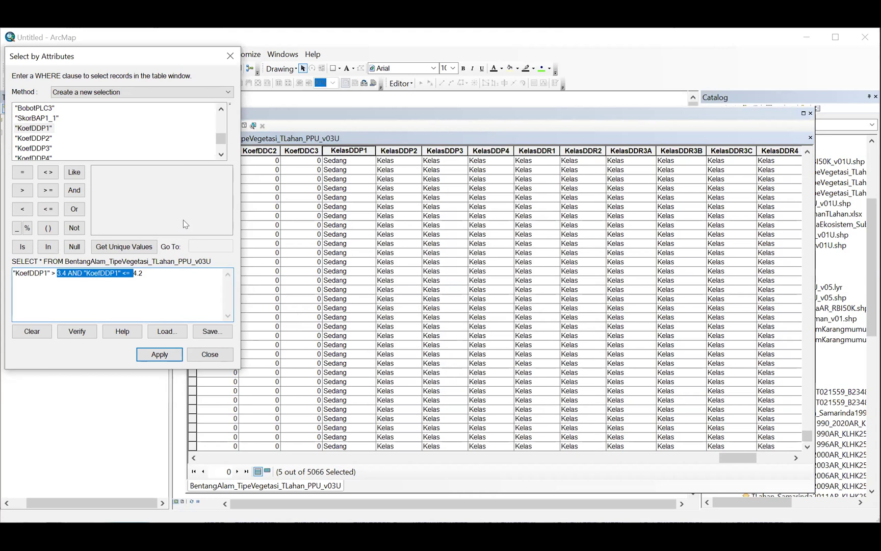
{"action": "key", "text": "Delete"}
{"action": "left_click", "coordinate": [160, 354]}
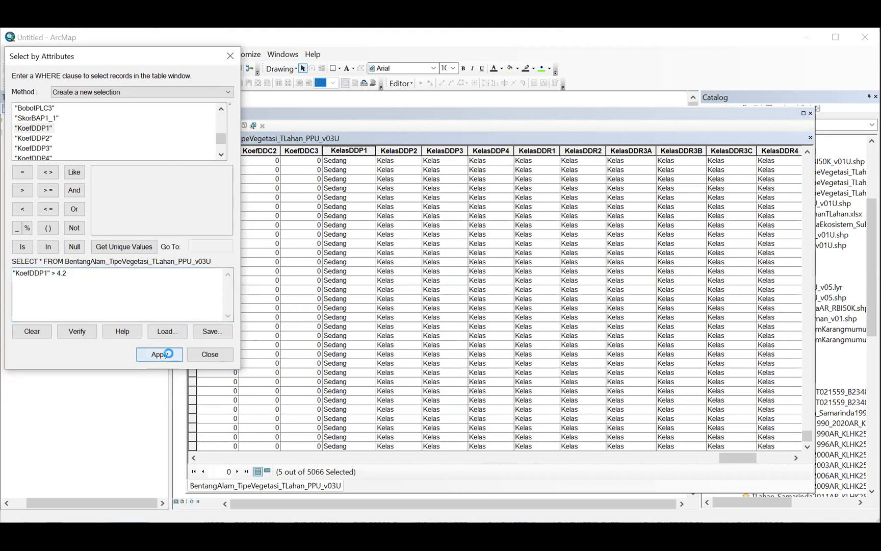
{"action": "left_click", "coordinate": [326, 330]}
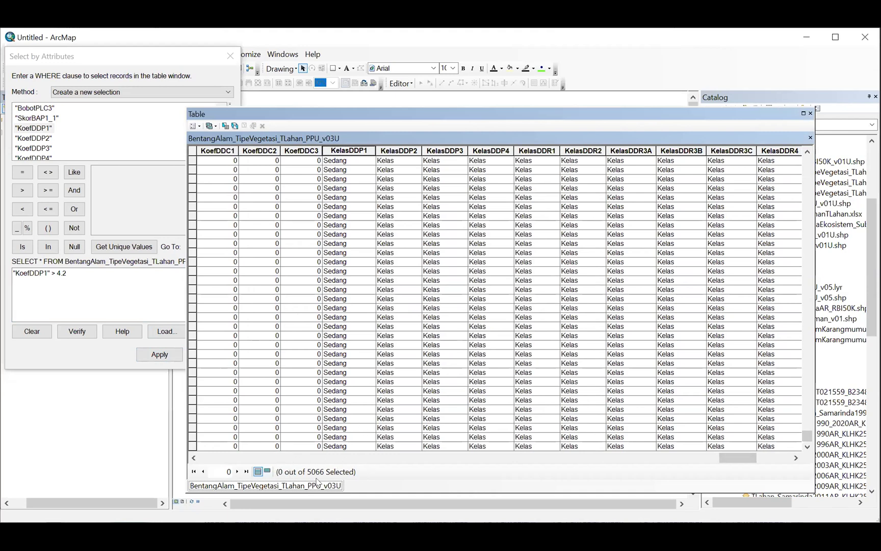
{"action": "right_click", "coordinate": [352, 151]}
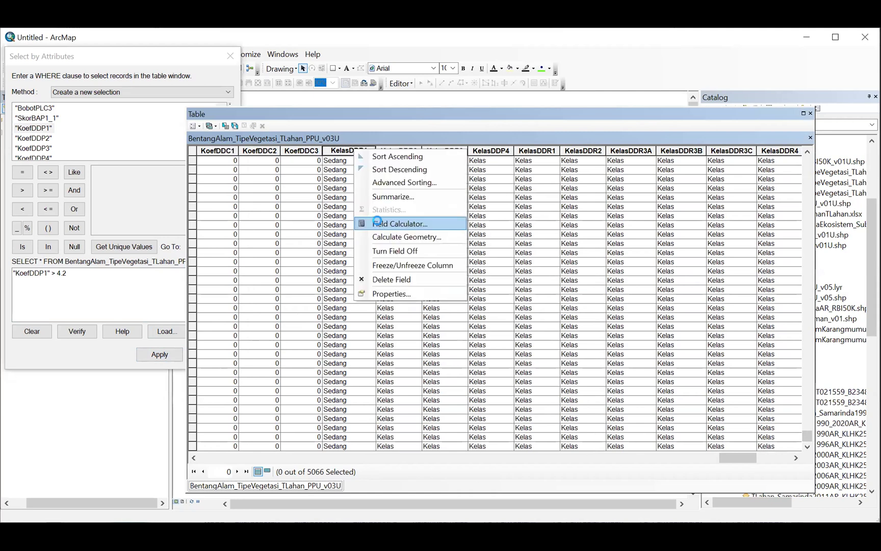
{"action": "left_click", "coordinate": [388, 224]}
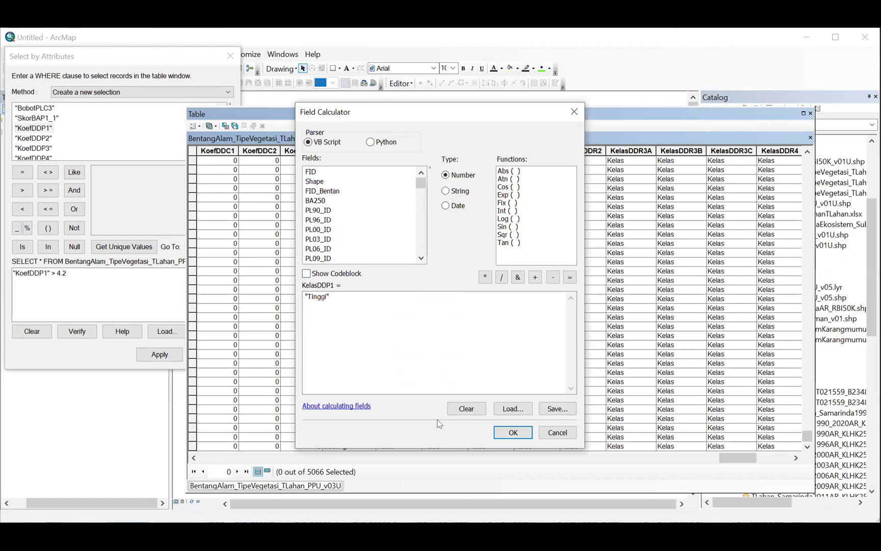
{"action": "left_click", "coordinate": [560, 433]}
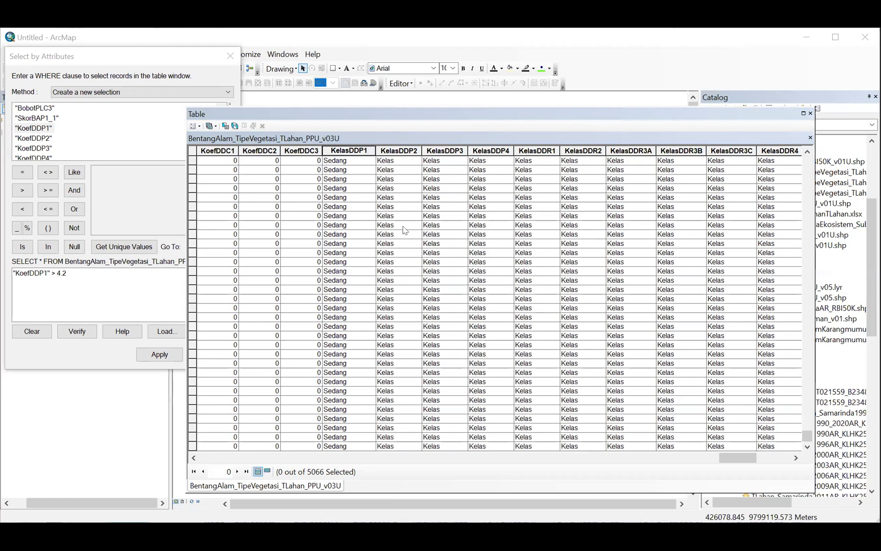
- Close the attribute selection dialog and symbolize the v03U layer by unique values of KelasDDP1, adding all its values
{"action": "left_click", "coordinate": [227, 58]}
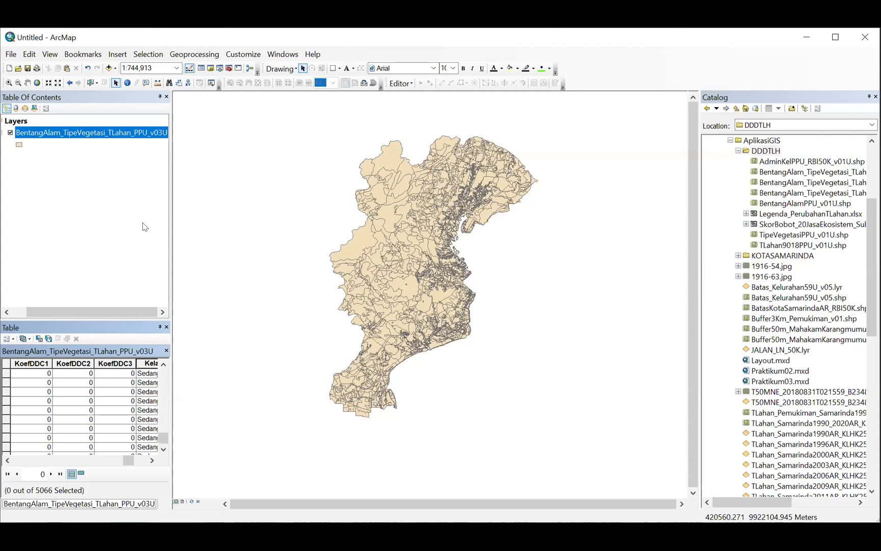
{"action": "left_click", "coordinate": [85, 132]}
{"action": "double_click", "coordinate": [86, 132]}
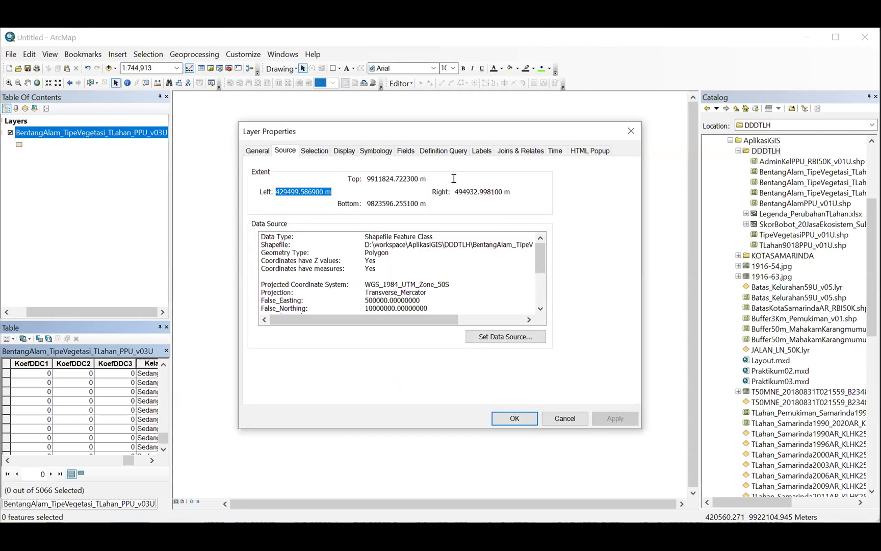
{"action": "left_click", "coordinate": [380, 155]}
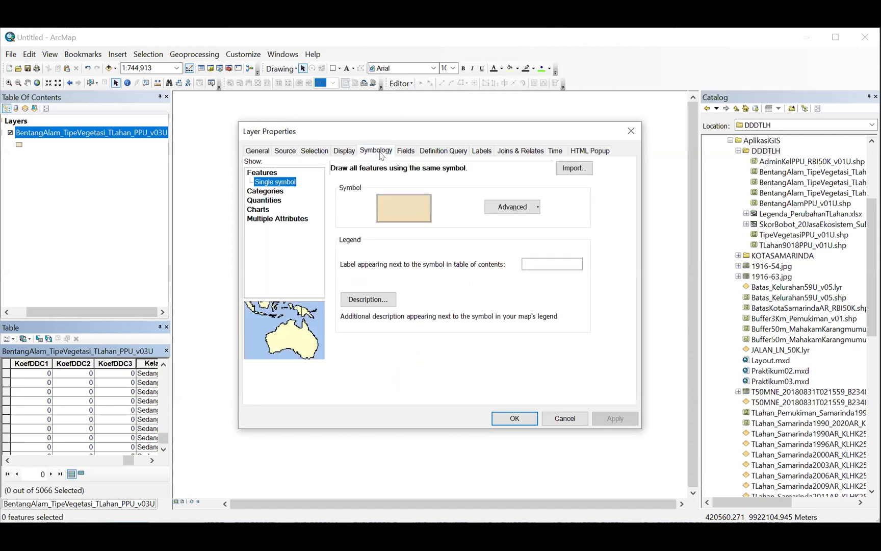
{"action": "left_click", "coordinate": [270, 192]}
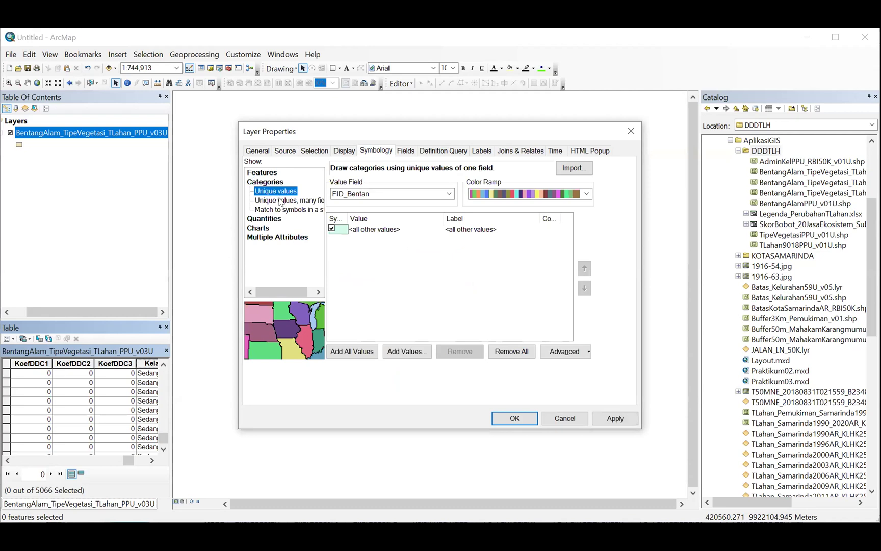
{"action": "left_click", "coordinate": [368, 195]}
{"action": "left_click_drag", "start_coordinate": [449, 219], "coordinate": [443, 357]}
{"action": "left_click", "coordinate": [362, 330]}
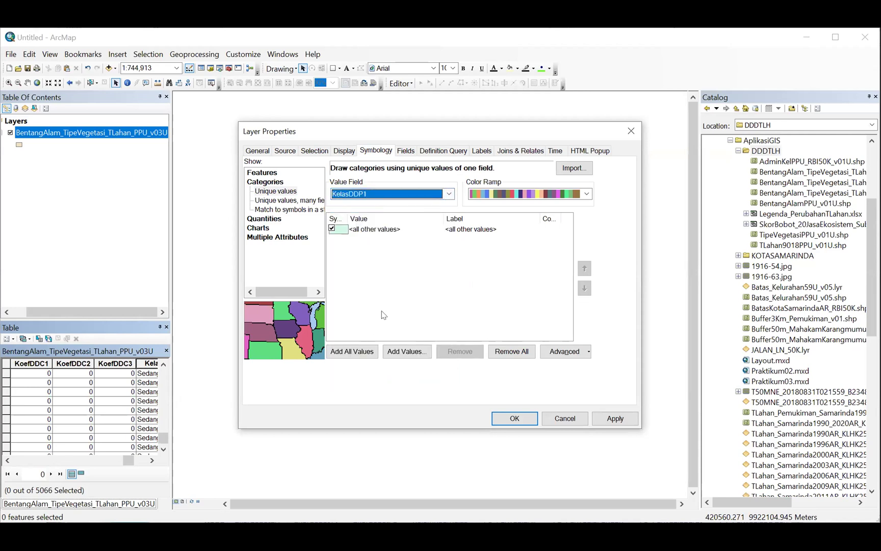
{"action": "left_click", "coordinate": [359, 352]}
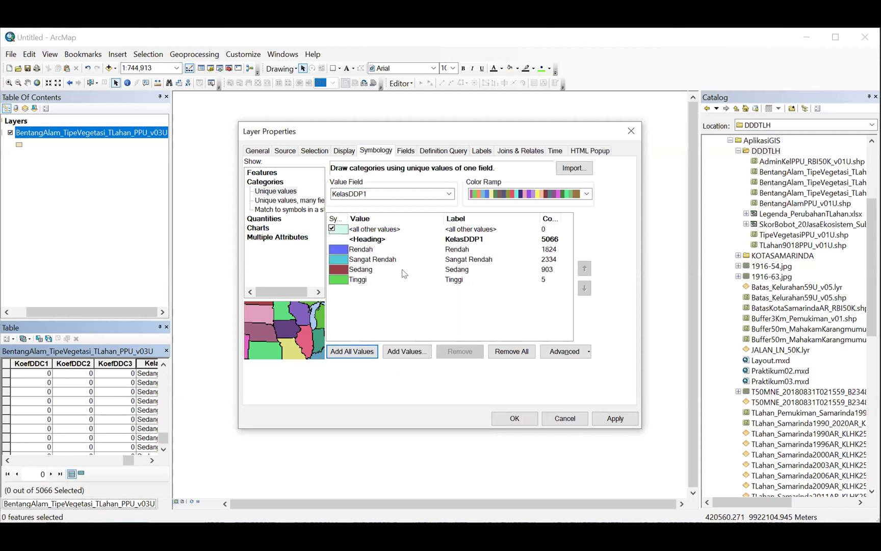
- Add the new value "Sangat Tinggi" to the KelasDDP1 unique-value classes
{"action": "left_click", "coordinate": [408, 352]}
{"action": "left_click", "coordinate": [397, 345]}
{"action": "type", "text": "Sangat Tinggi"}
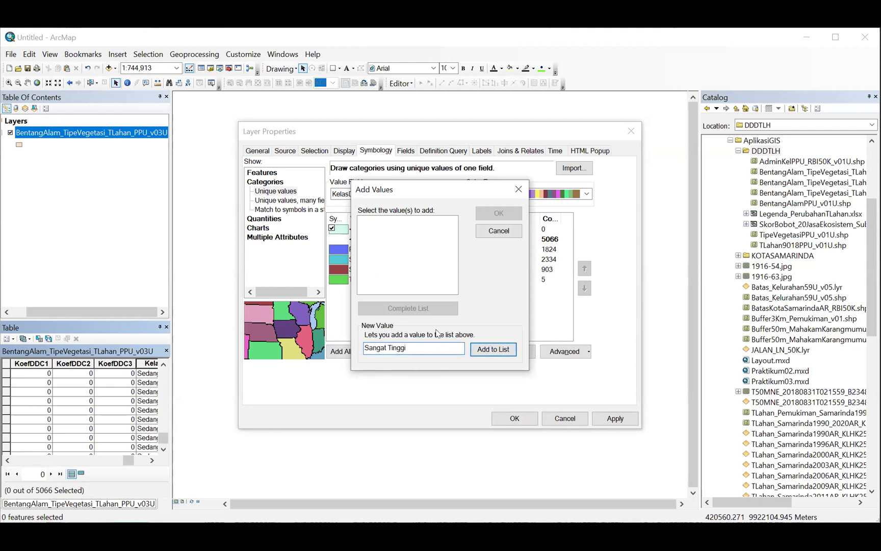
{"action": "left_click", "coordinate": [502, 350]}
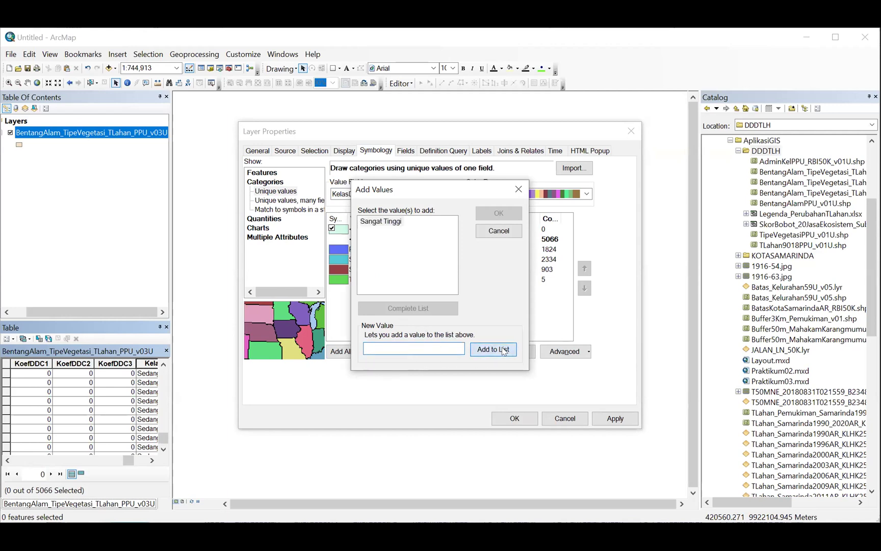
{"action": "left_click", "coordinate": [380, 221]}
{"action": "left_click", "coordinate": [494, 217]}
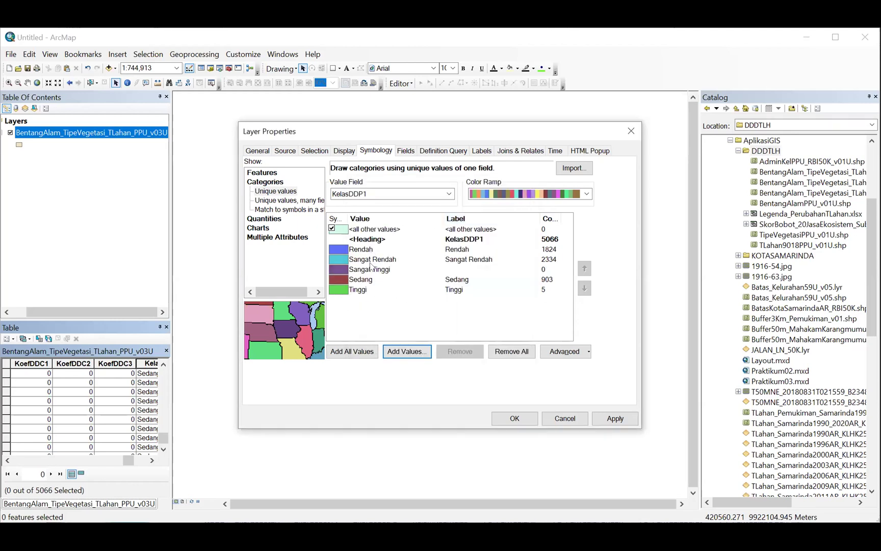
- Label the newly added class "Sangat Tinggi"
{"action": "left_click", "coordinate": [443, 269]}
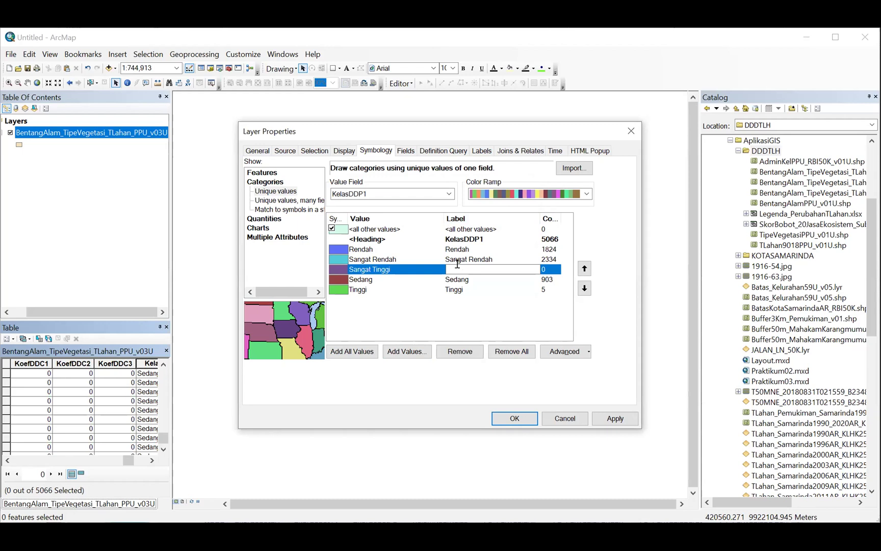
{"action": "type", "text": "Sangat"}
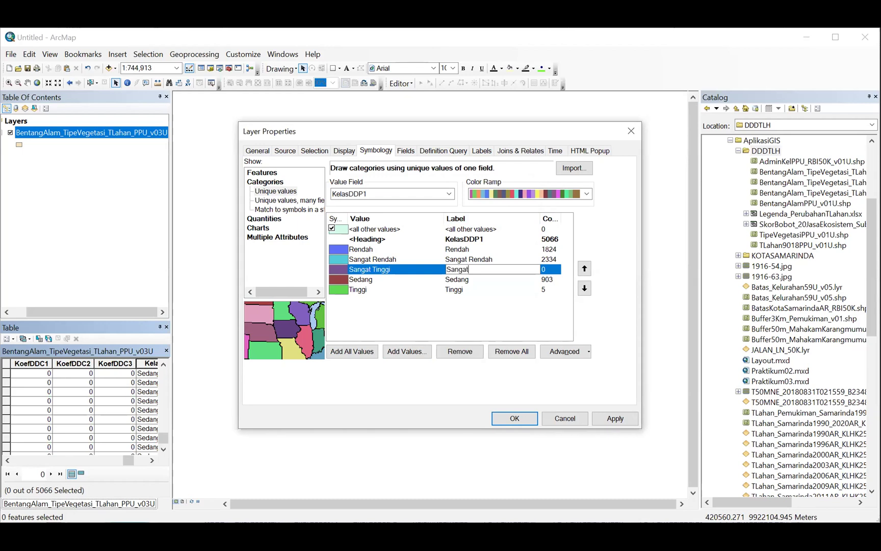
{"action": "type", "text": " Tinggi"}
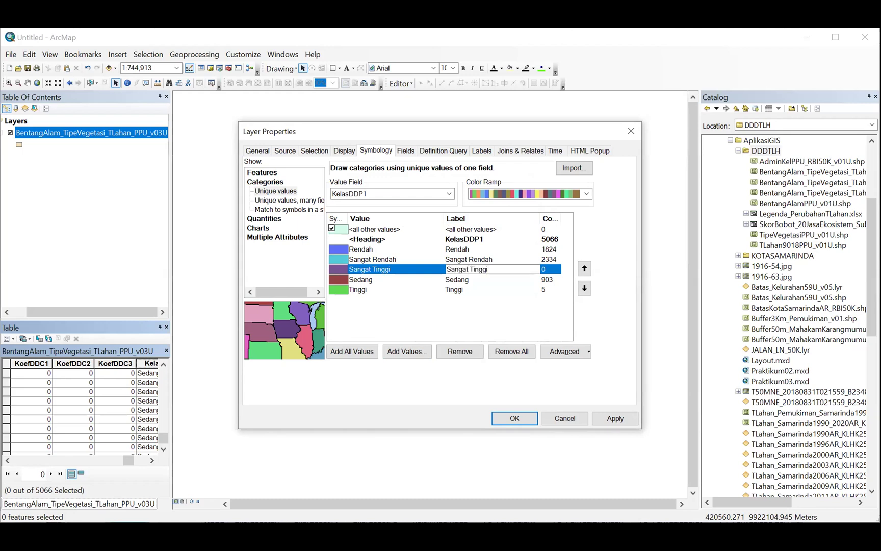
{"action": "key", "text": "Return"}
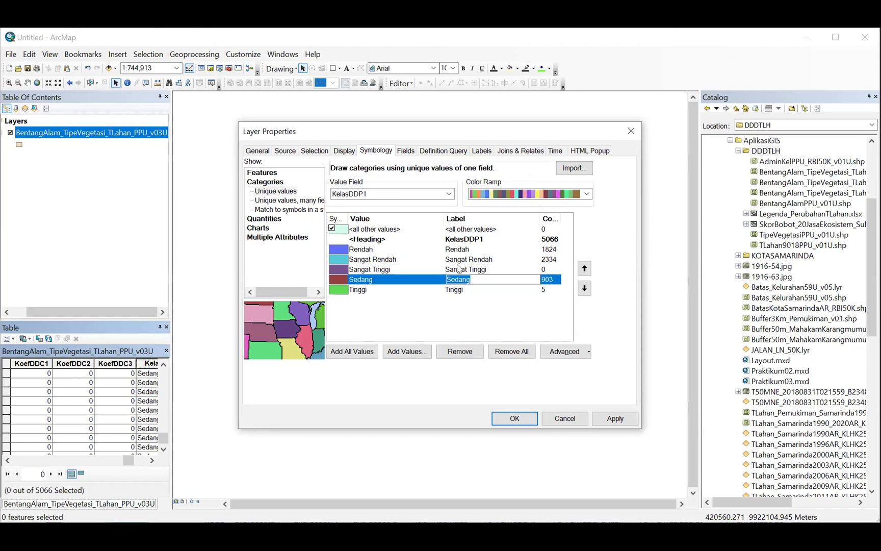
{"action": "left_click", "coordinate": [455, 312]}
- Reorder the classes by moving Sangat Tinggi to the end of the list and Sangat Rendah to the start
{"action": "left_click", "coordinate": [397, 271]}
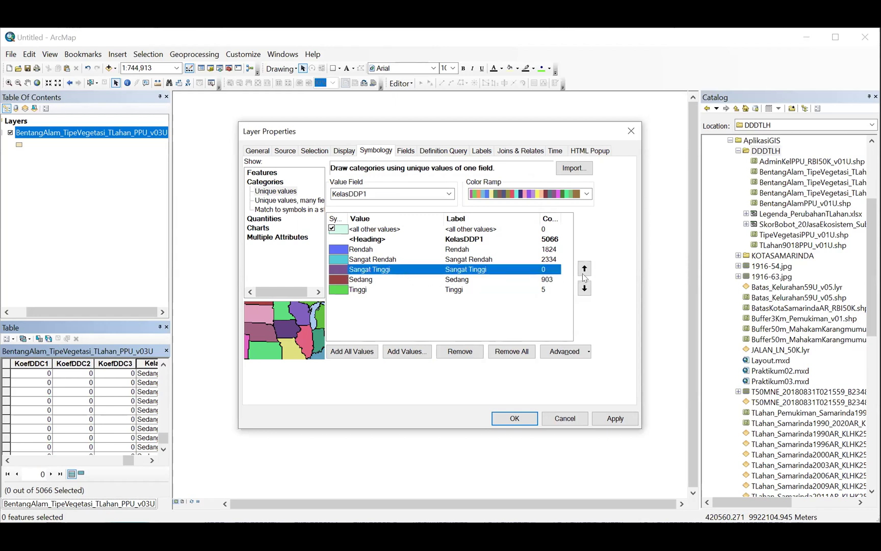
{"action": "left_click", "coordinate": [584, 288]}
{"action": "left_click", "coordinate": [584, 289]}
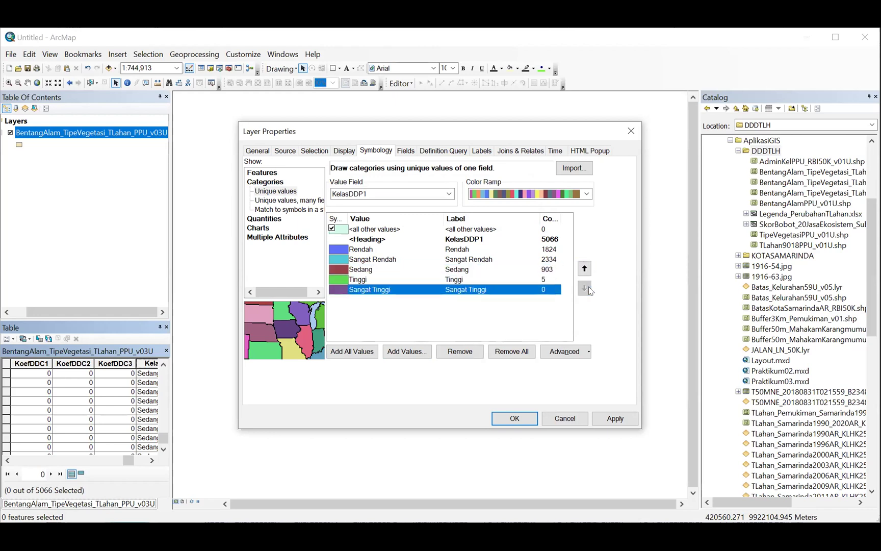
{"action": "left_click", "coordinate": [420, 259]}
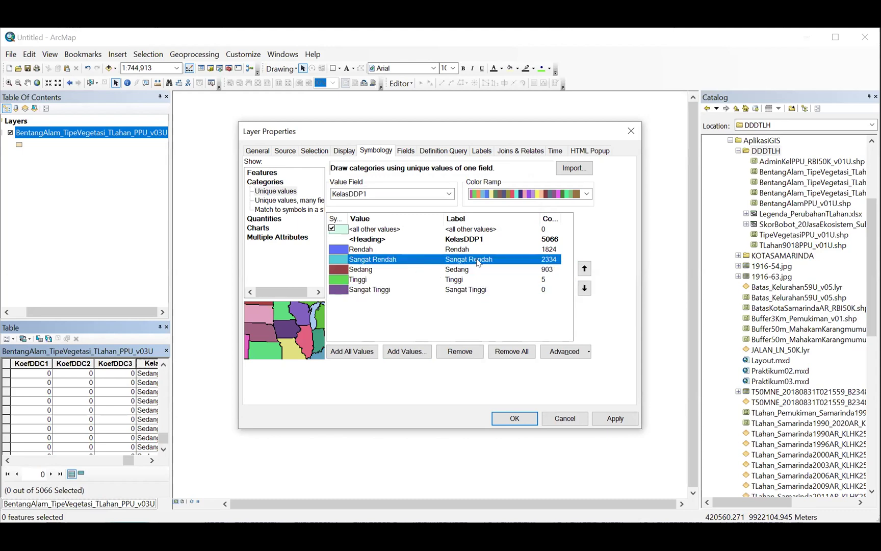
{"action": "left_click", "coordinate": [584, 268]}
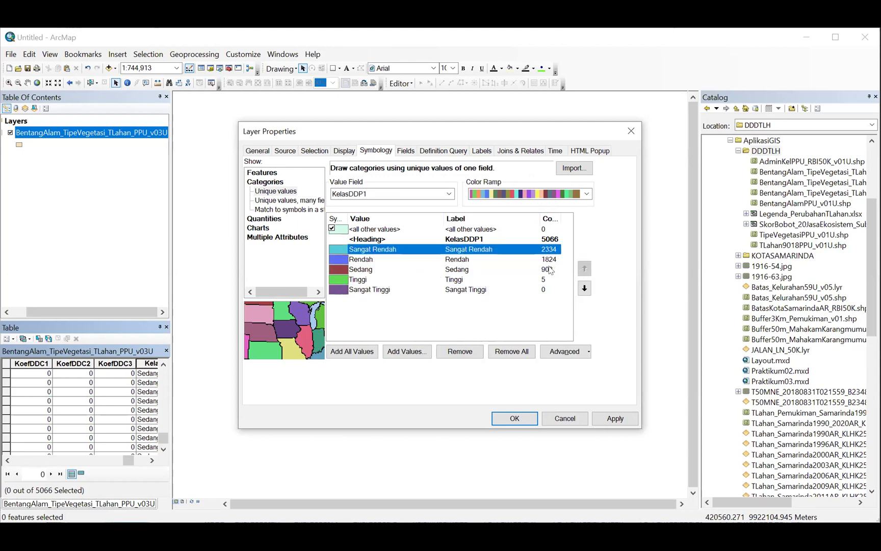
- Turn off the symbol for all other values and set the outline of all class symbols to No Color
{"action": "left_click", "coordinate": [338, 228]}
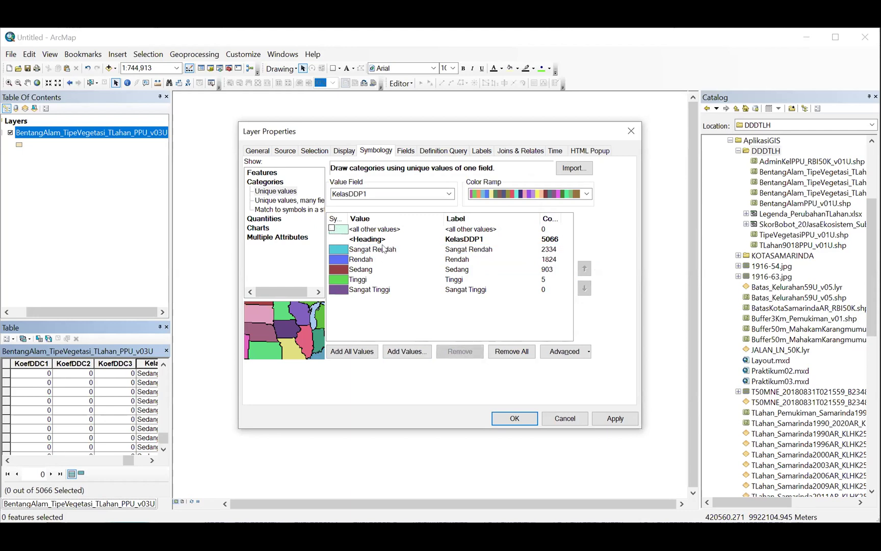
{"action": "right_click", "coordinate": [337, 229]}
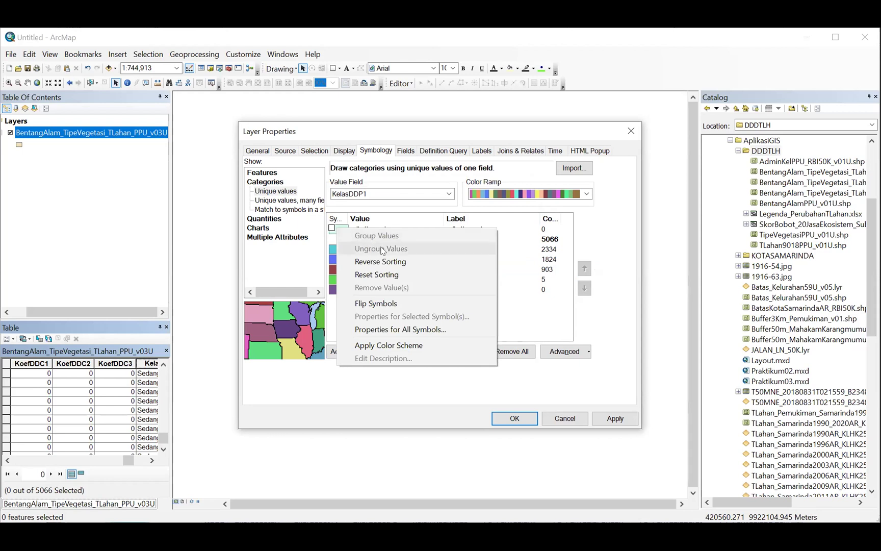
{"action": "left_click", "coordinate": [400, 330]}
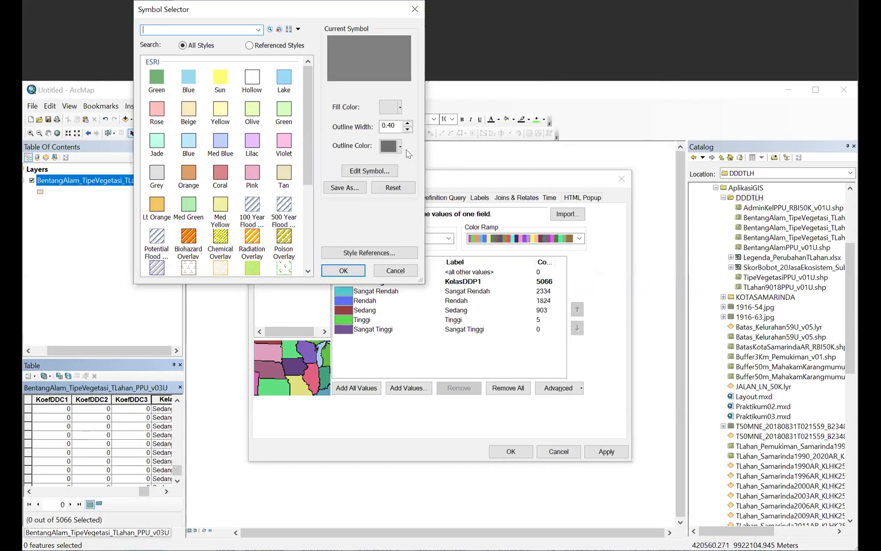
{"action": "left_click", "coordinate": [400, 147]}
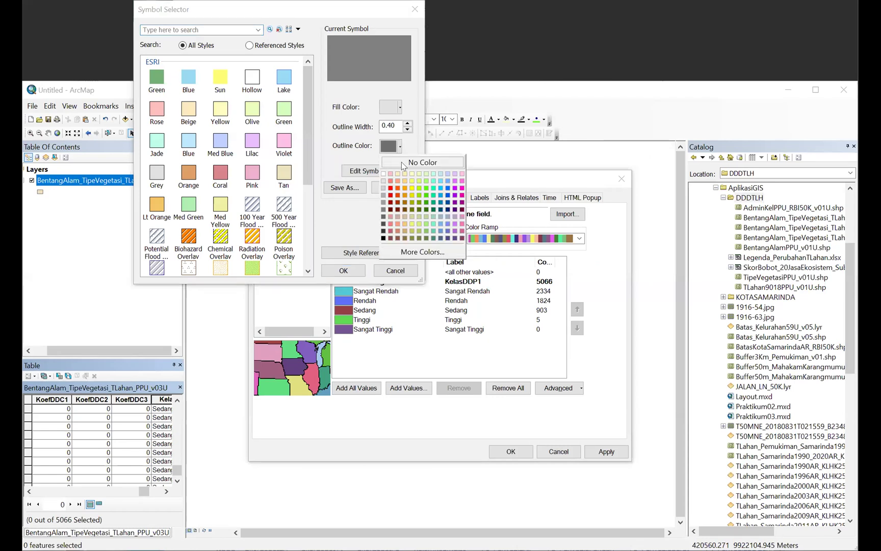
{"action": "left_click", "coordinate": [404, 163]}
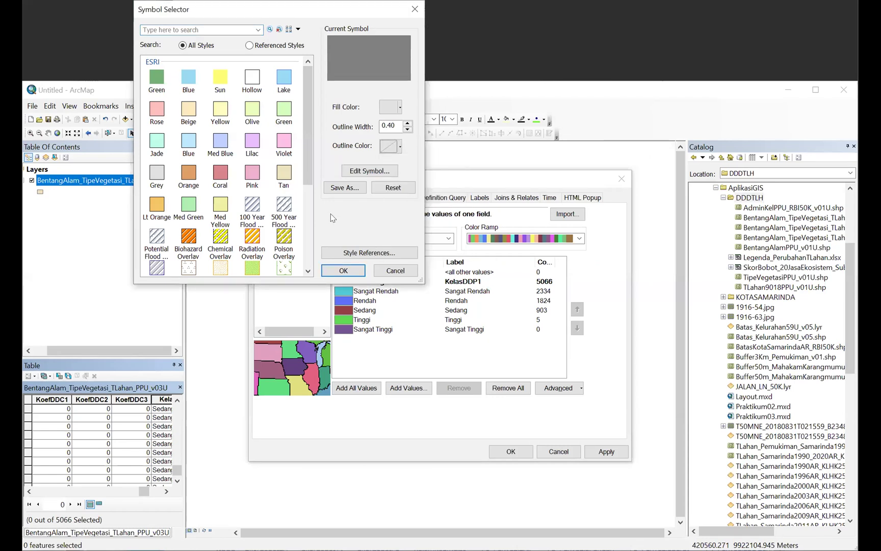
{"action": "left_click", "coordinate": [333, 269]}
- Set the fill color of the Sangat Rendah class to red
{"action": "left_click", "coordinate": [343, 292]}
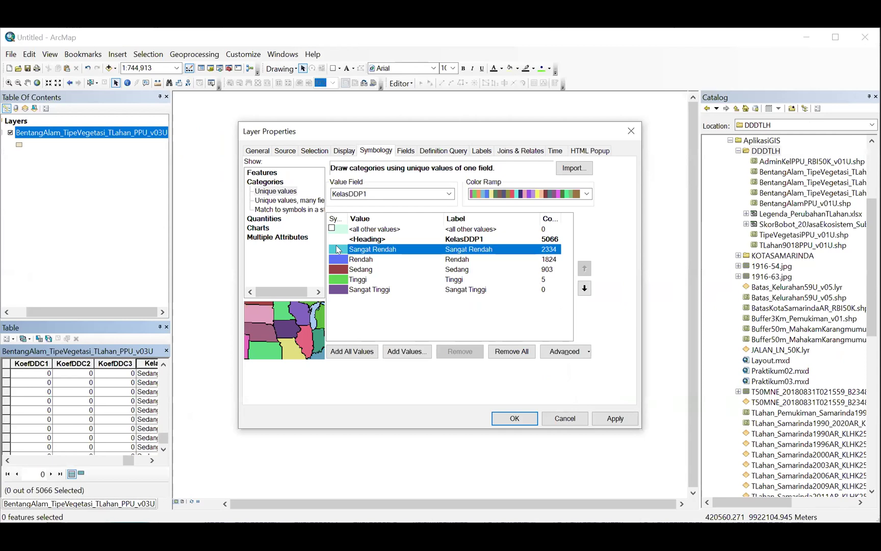
{"action": "double_click", "coordinate": [335, 248]}
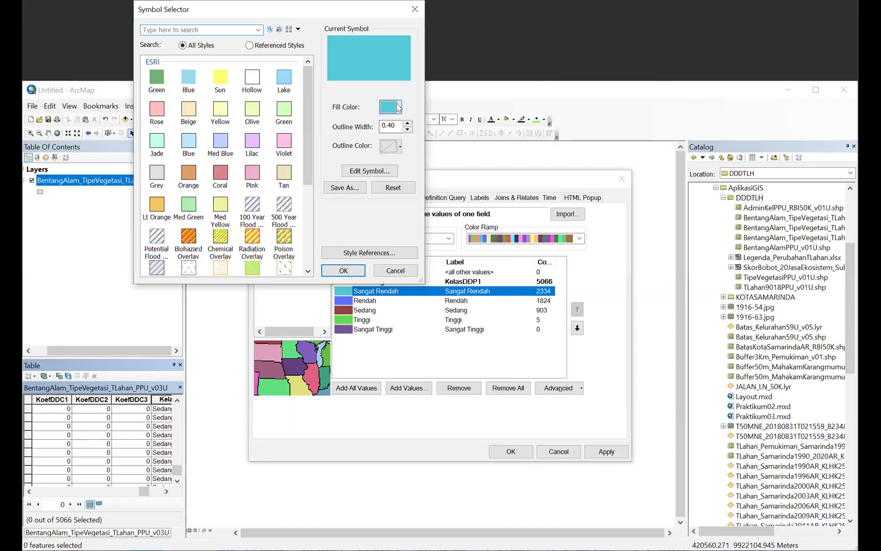
{"action": "left_click", "coordinate": [388, 55]}
{"action": "left_click", "coordinate": [391, 149]}
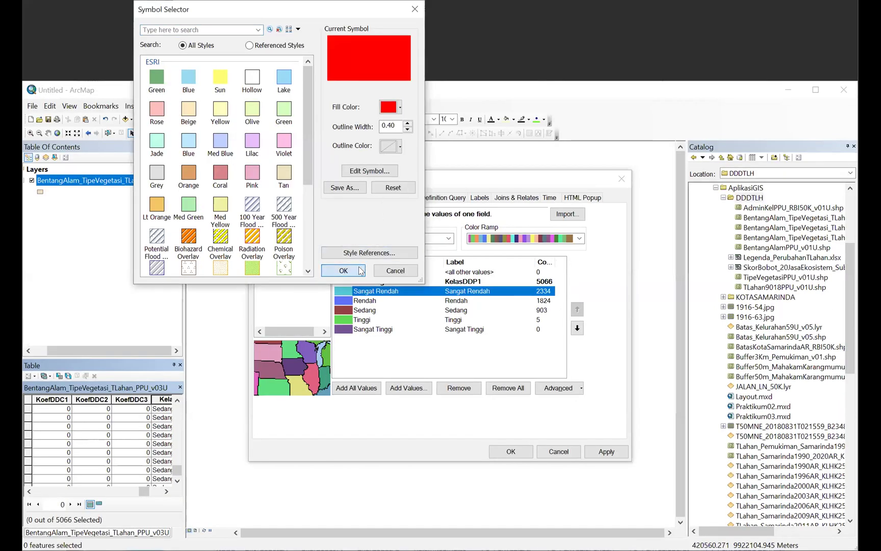
{"action": "left_click", "coordinate": [343, 270]}
- Set the fill color of the Rendah class to orange and of the Sedang class to yellow
{"action": "left_click", "coordinate": [345, 301]}
{"action": "double_click", "coordinate": [341, 262]}
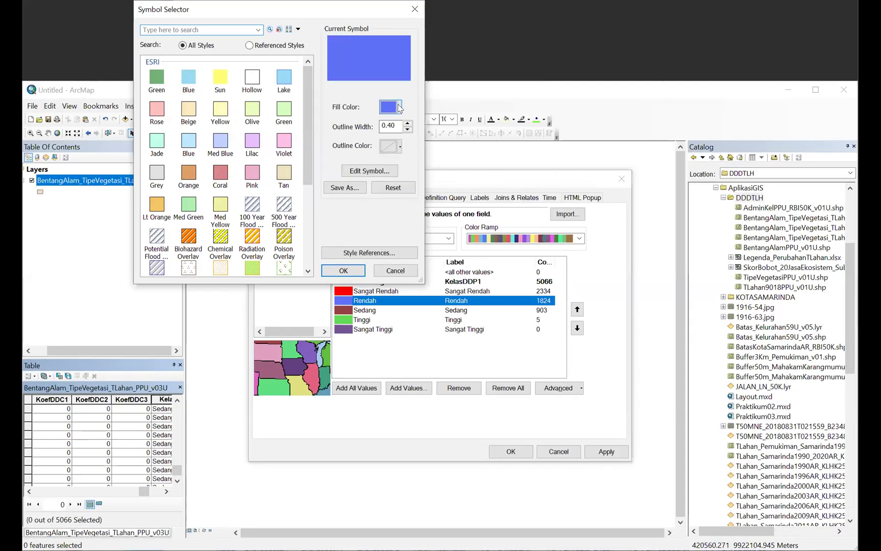
{"action": "left_click", "coordinate": [388, 55]}
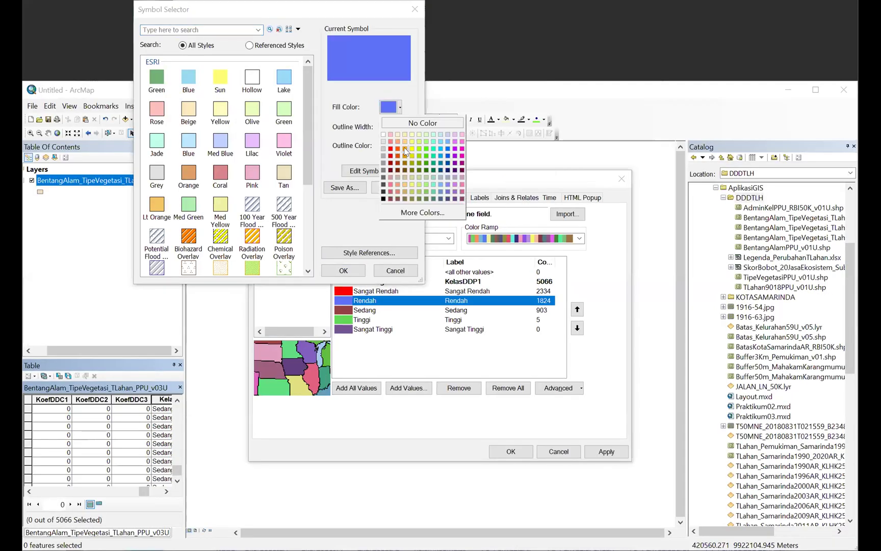
{"action": "left_click", "coordinate": [405, 150]}
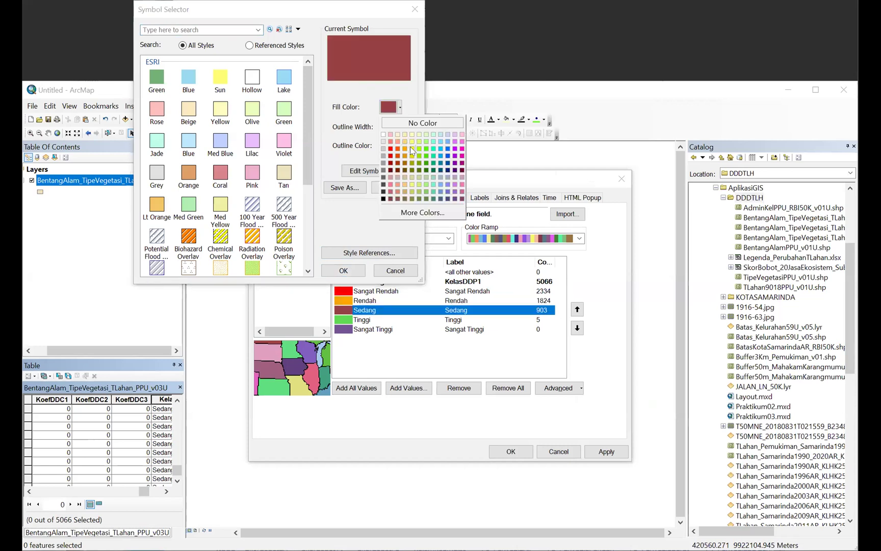
{"action": "left_click", "coordinate": [412, 149]}
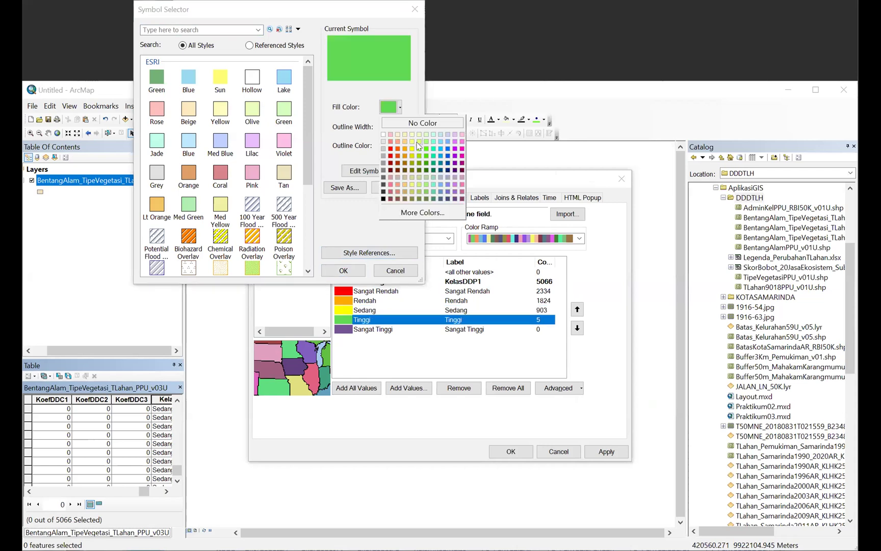
- Set the fill color of the Tinggi class to bright green and of Sangat Tinggi to dark green, and apply the symbology
{"action": "left_click", "coordinate": [425, 148]}
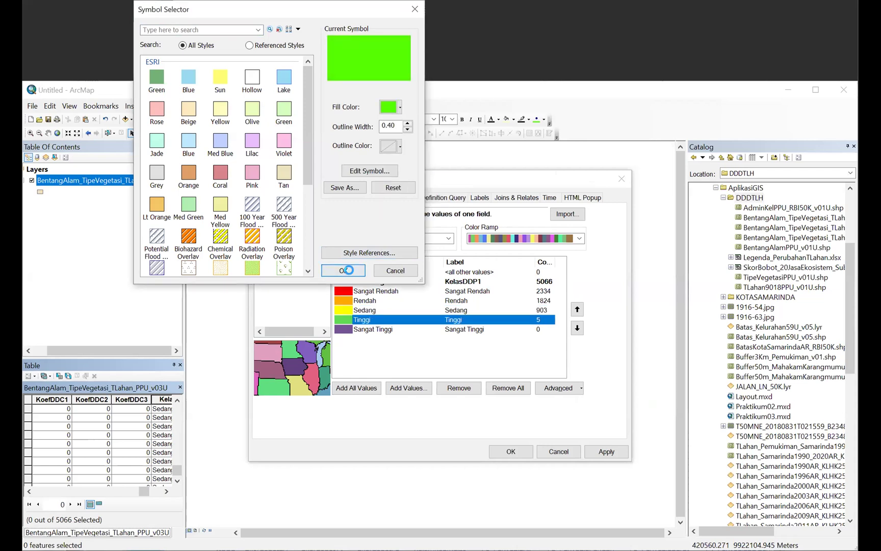
{"action": "double_click", "coordinate": [343, 330]}
{"action": "left_click", "coordinate": [399, 107]}
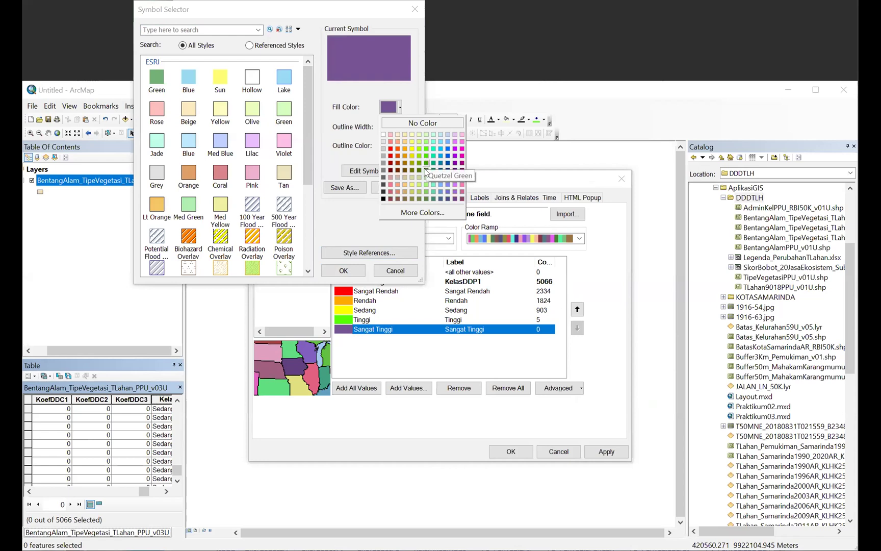
{"action": "left_click", "coordinate": [426, 162]}
{"action": "left_click", "coordinate": [400, 108]}
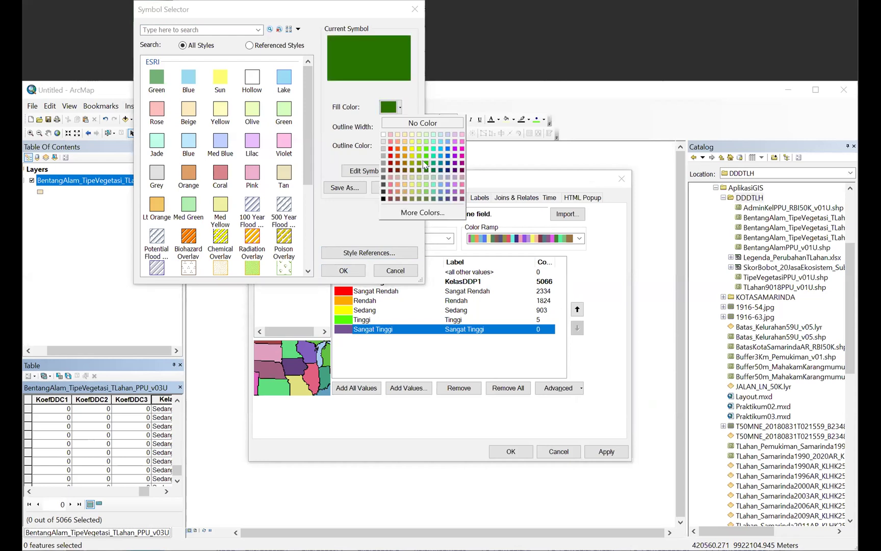
{"action": "left_click", "coordinate": [426, 163]}
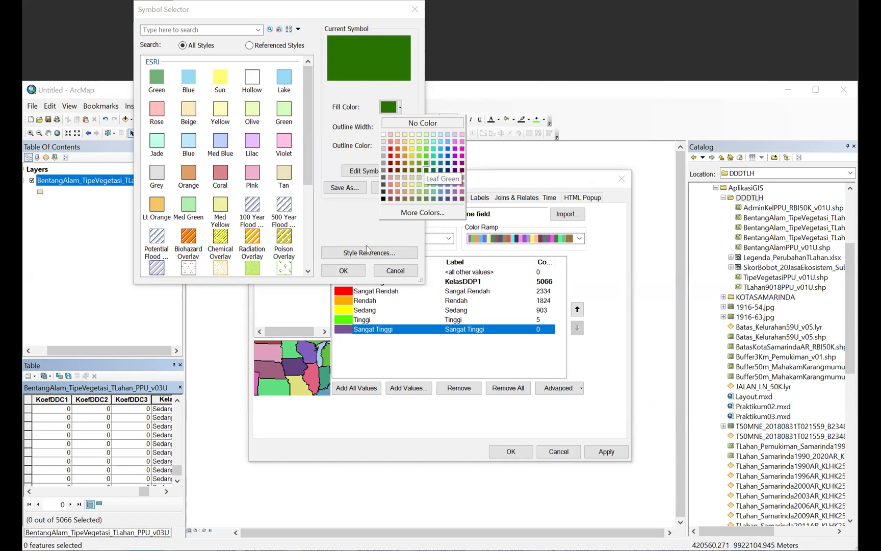
{"action": "left_click", "coordinate": [356, 271]}
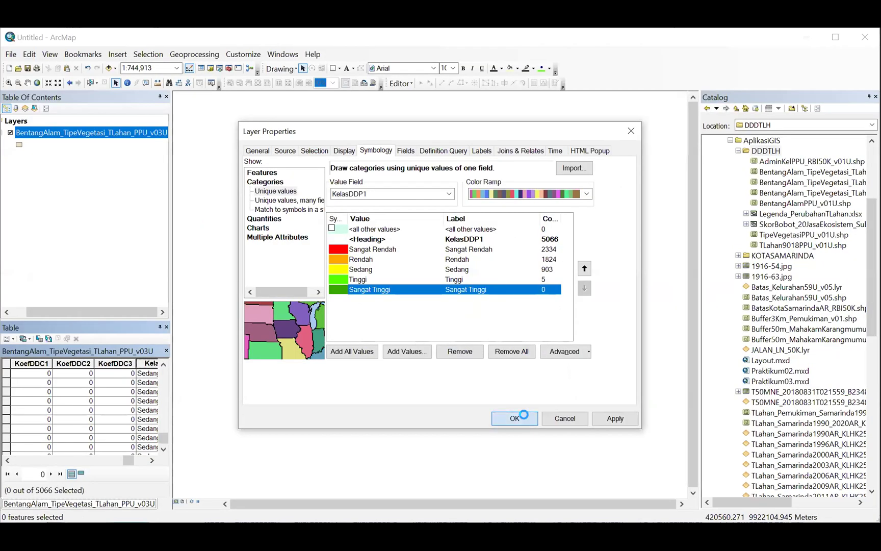
{"action": "left_click", "coordinate": [514, 418]}
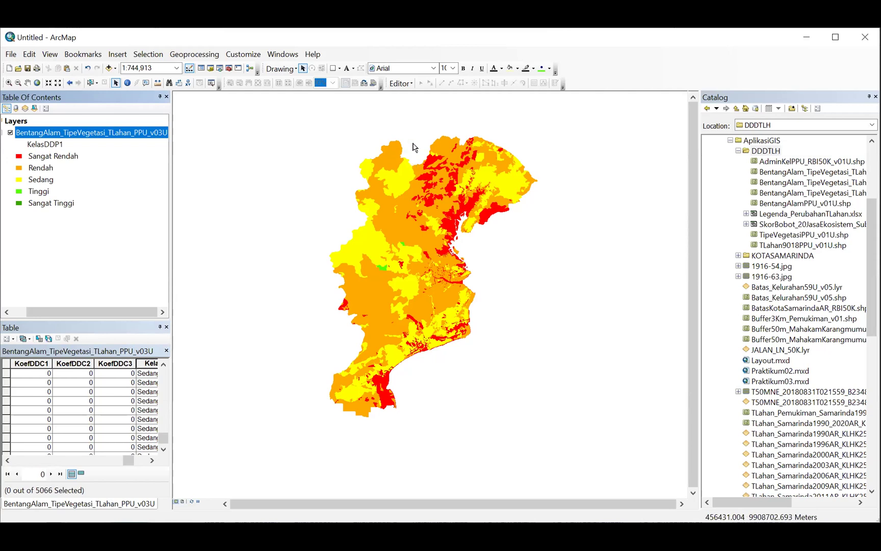
- Examine the class pattern in the central part of the map up close and return to the full layer extent
{"action": "scroll", "coordinate": [414, 147], "scroll_direction": "up", "scroll_amount": 1}
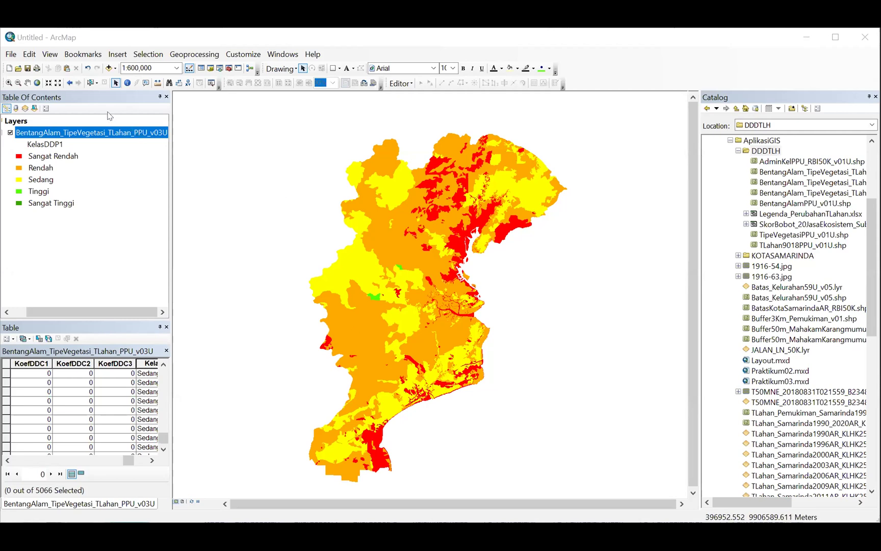
{"action": "left_click", "coordinate": [53, 38]}
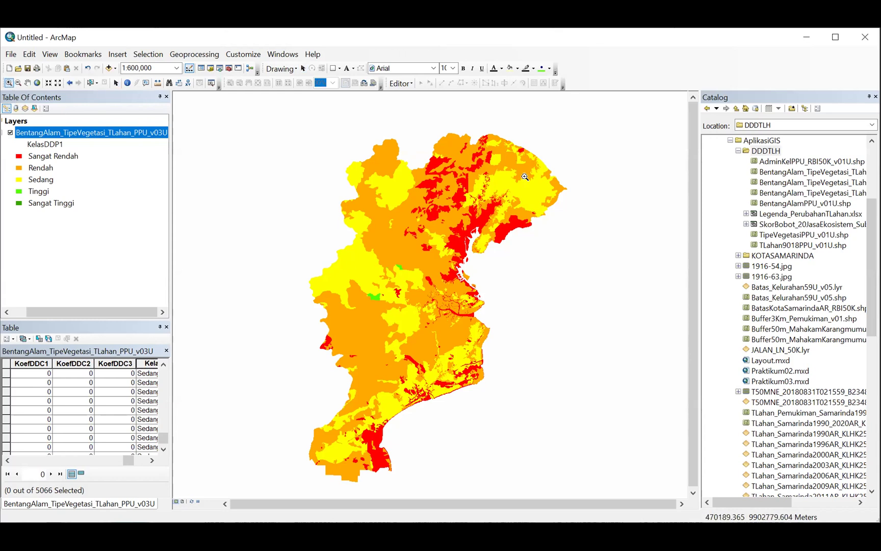
{"action": "left_click_drag", "start_coordinate": [358, 247], "coordinate": [514, 334]}
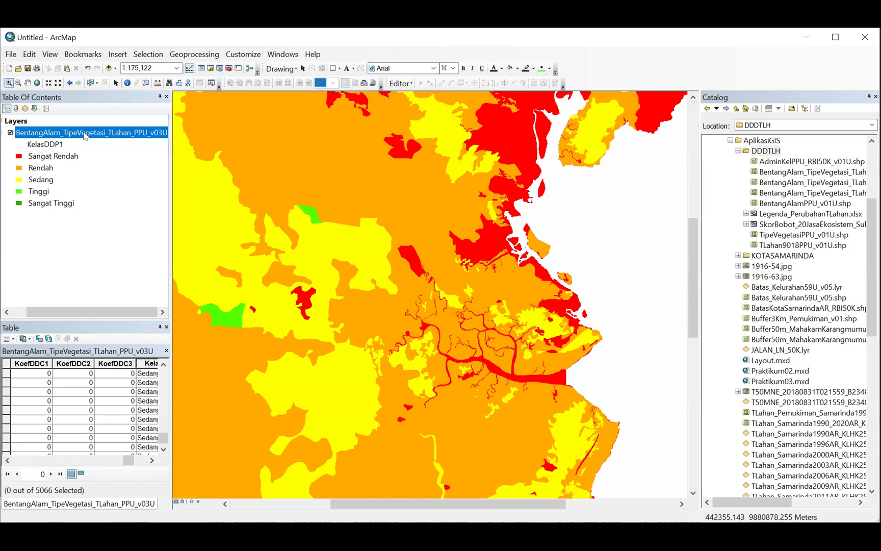
{"action": "right_click", "coordinate": [84, 135]}
{"action": "left_click", "coordinate": [122, 195]}
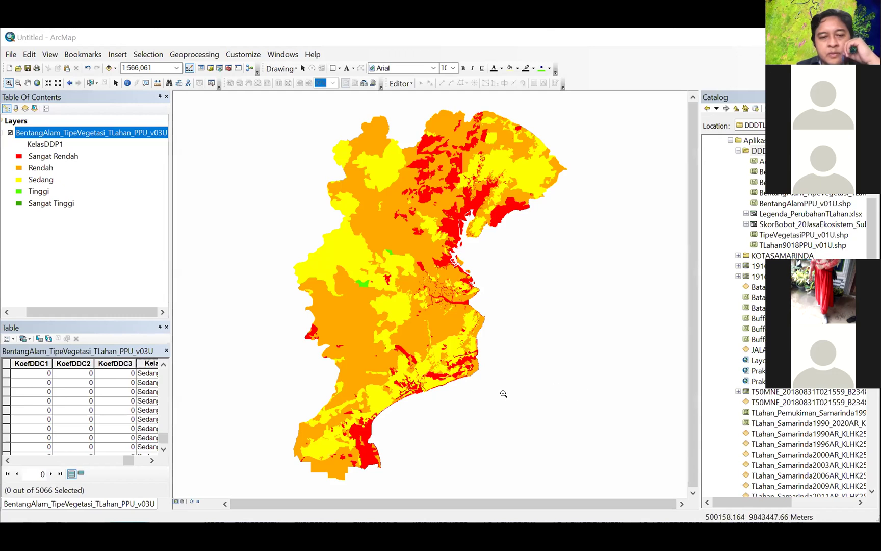
- Set the map document to store relative pathnames to data sources
{"action": "left_click", "coordinate": [23, 65]}
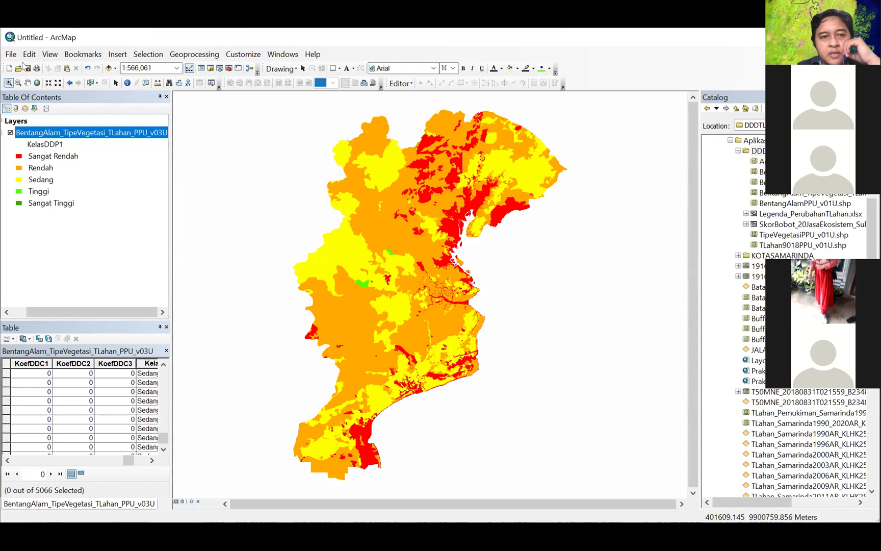
{"action": "left_click", "coordinate": [10, 55]}
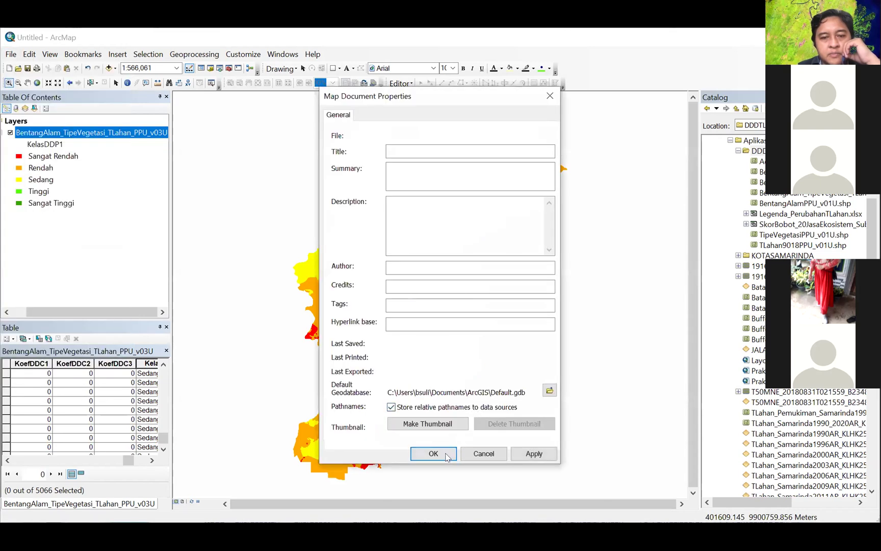
{"action": "left_click", "coordinate": [433, 453]}
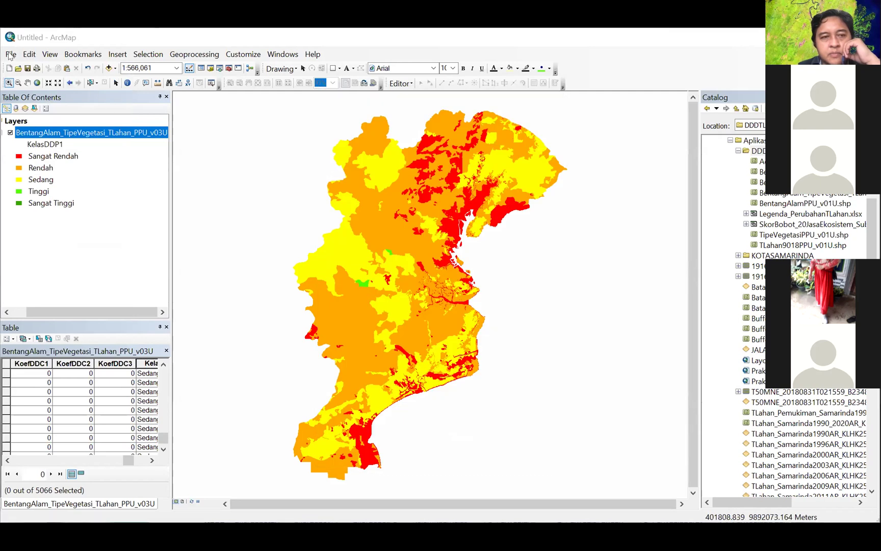
- Save the map document as HitungDDDTLH_JE.mxd in the workspace\AplikasiGIS\DDDTLH folder on drive D
{"action": "key", "text": "alt+f"}
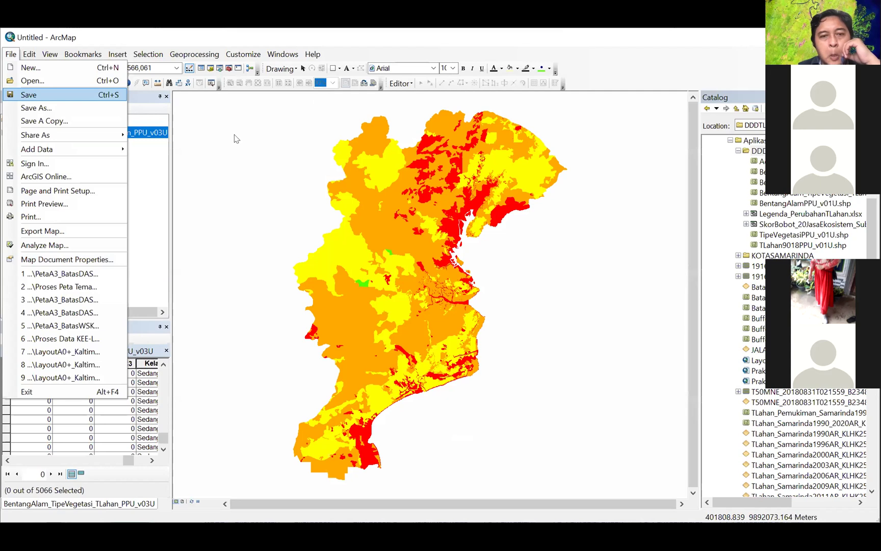
{"action": "key", "text": "Return"}
{"action": "left_click", "coordinate": [408, 171]}
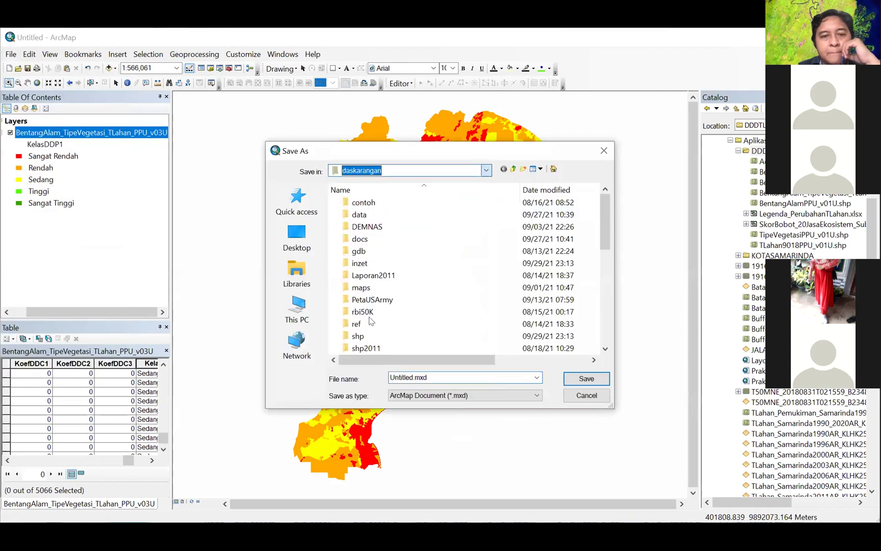
{"action": "left_click", "coordinate": [486, 170]}
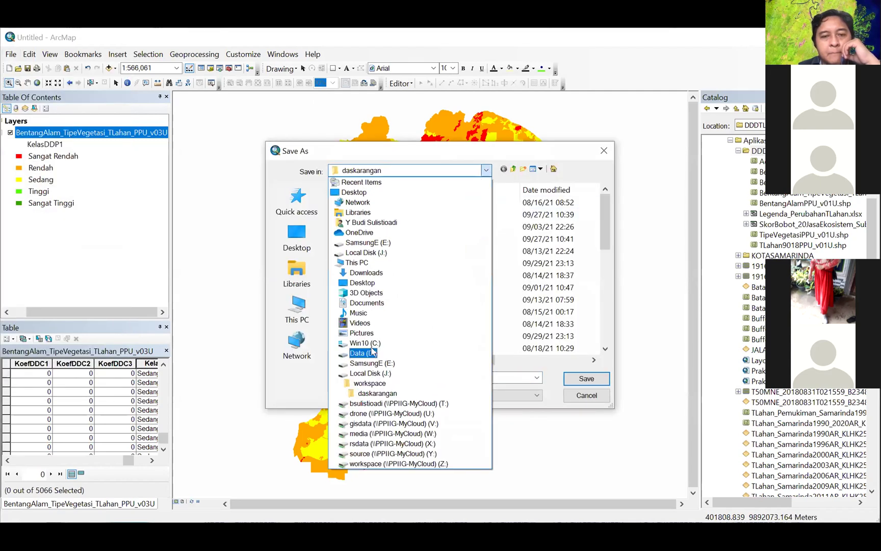
{"action": "left_click", "coordinate": [372, 352]}
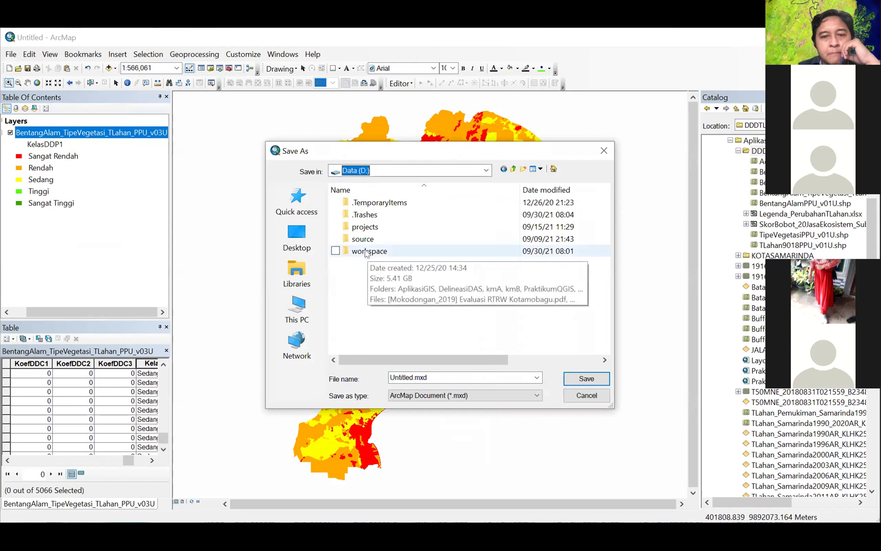
{"action": "double_click", "coordinate": [367, 252]}
{"action": "double_click", "coordinate": [371, 205]}
{"action": "double_click", "coordinate": [371, 208]}
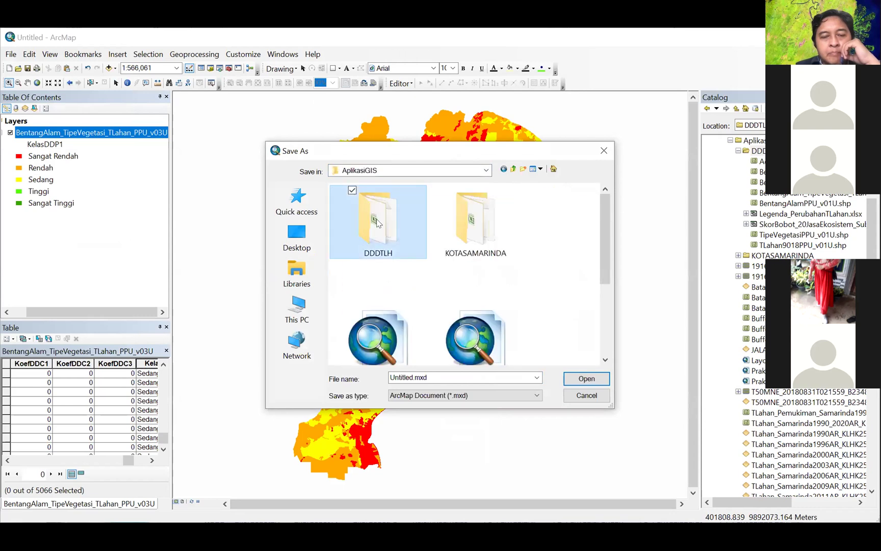
{"action": "double_click", "coordinate": [417, 377]}
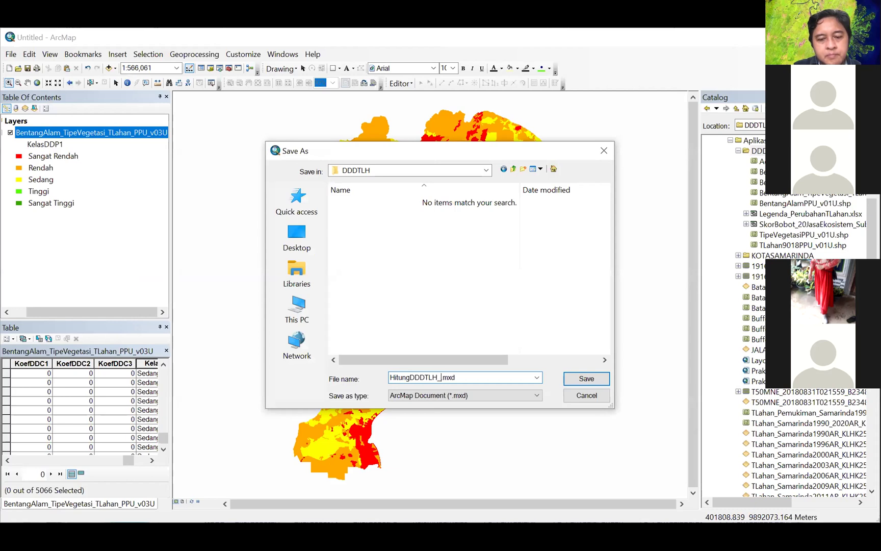
{"action": "key", "text": "Return"}
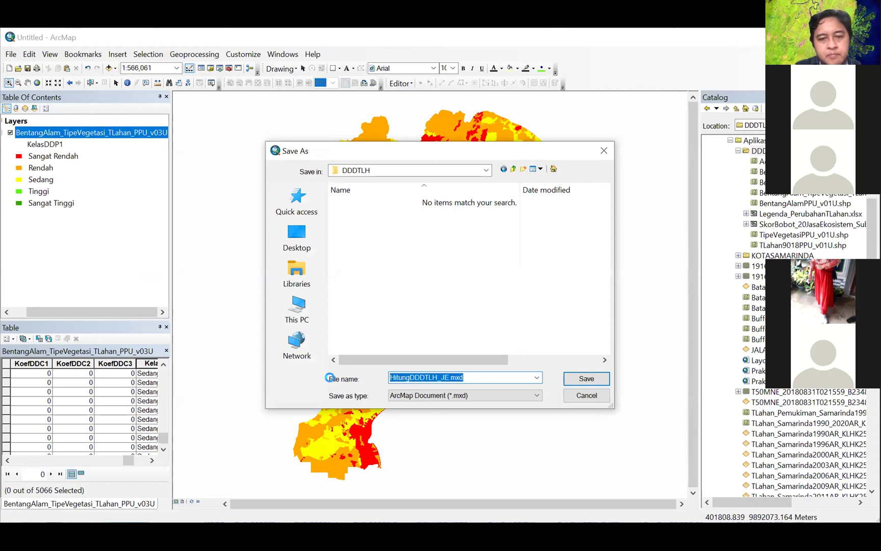